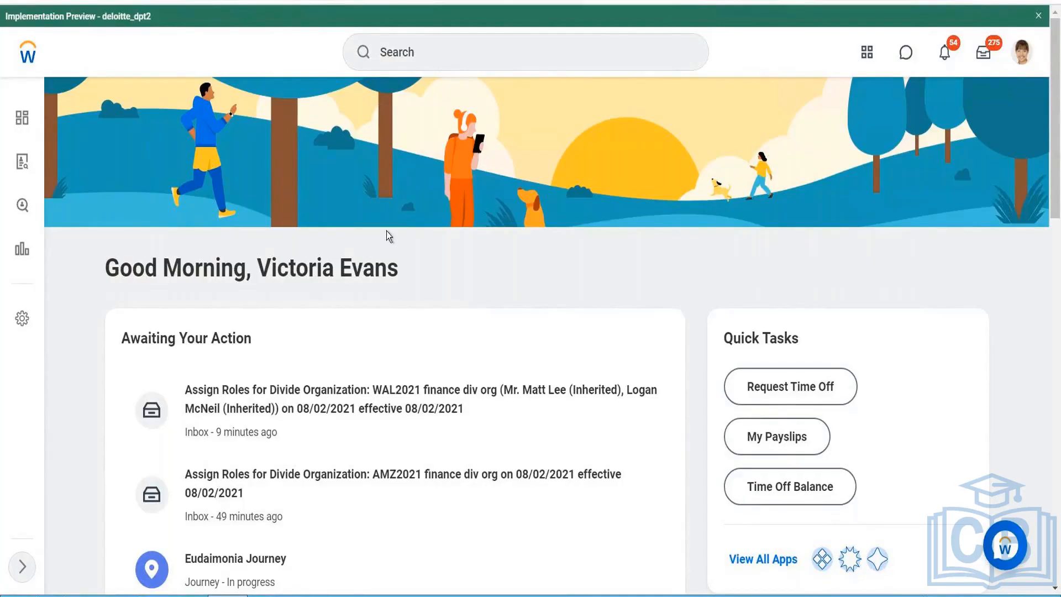
# - Search for "create time cal" and open the Create Time Calculation task
pyautogui.click(493, 53)
pyautogui.write('c')
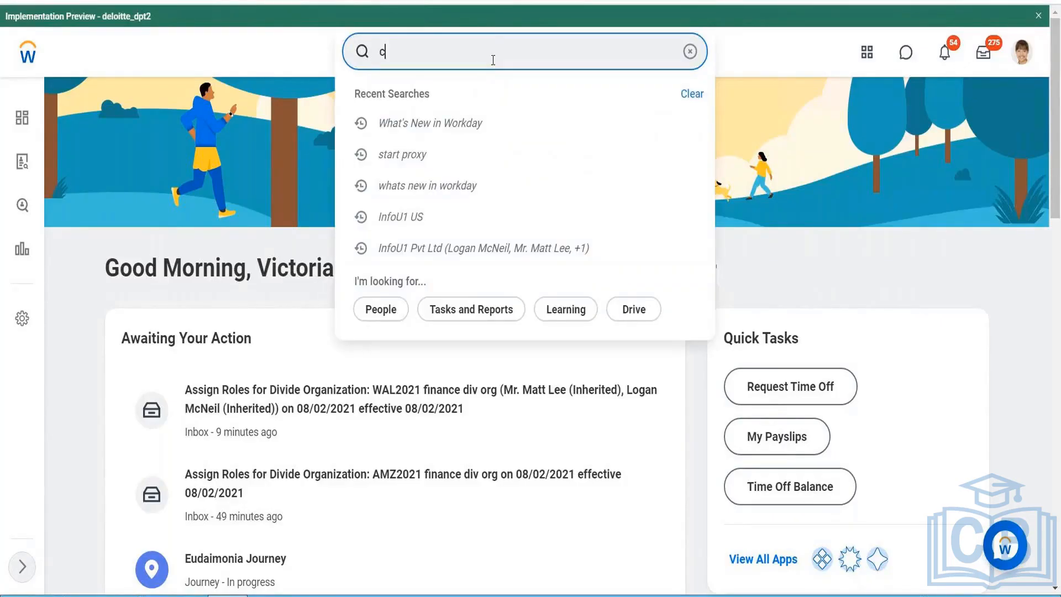
pyautogui.write('reate ti')
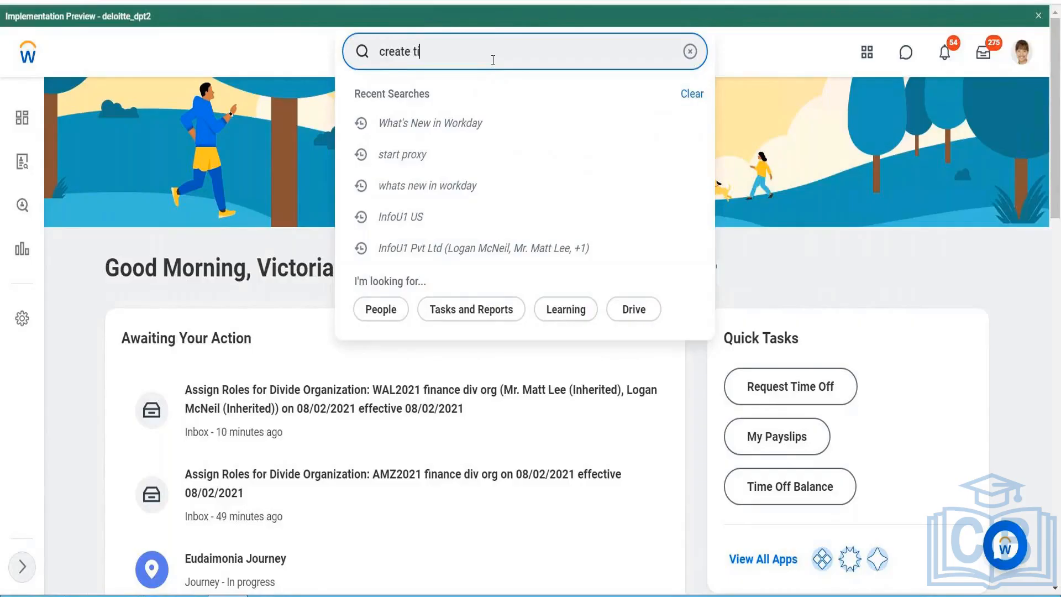
pyautogui.write('me cal')
pyautogui.click(428, 135)
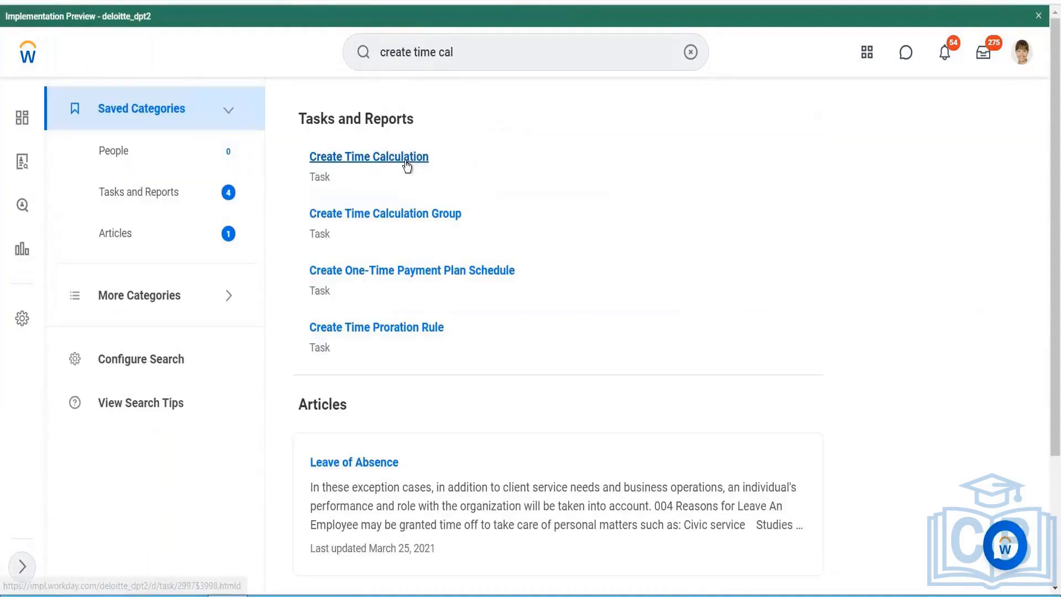
pyautogui.click(380, 161)
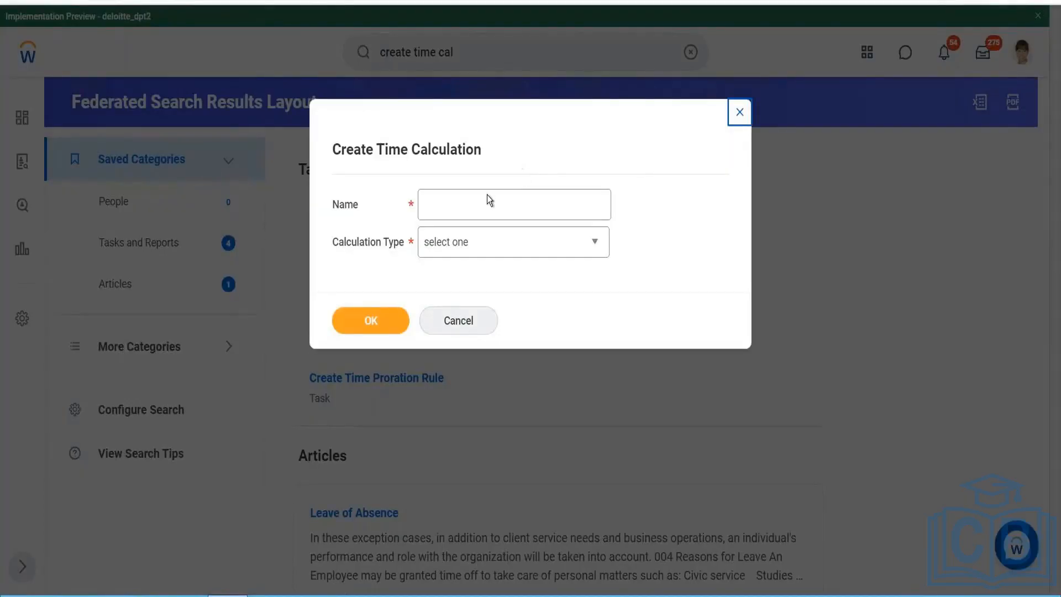
# - Create a time calculation named "Extra Premium Sat,Sun or Holiday" with the type Time Block Conditional Calculation
pyautogui.click(482, 206)
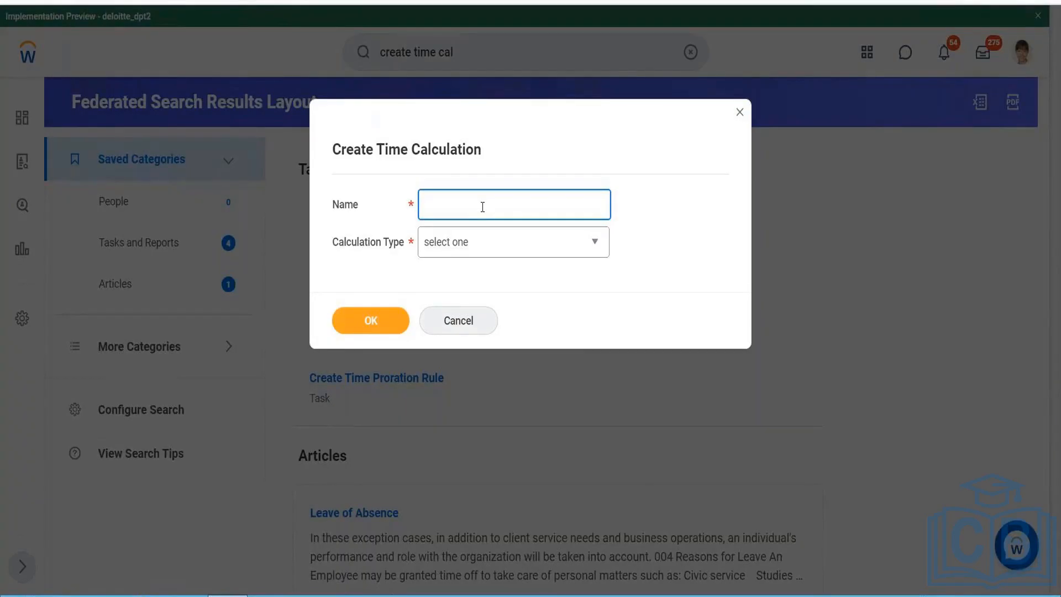
pyautogui.write('Extra Premium Sat,Sun or ')
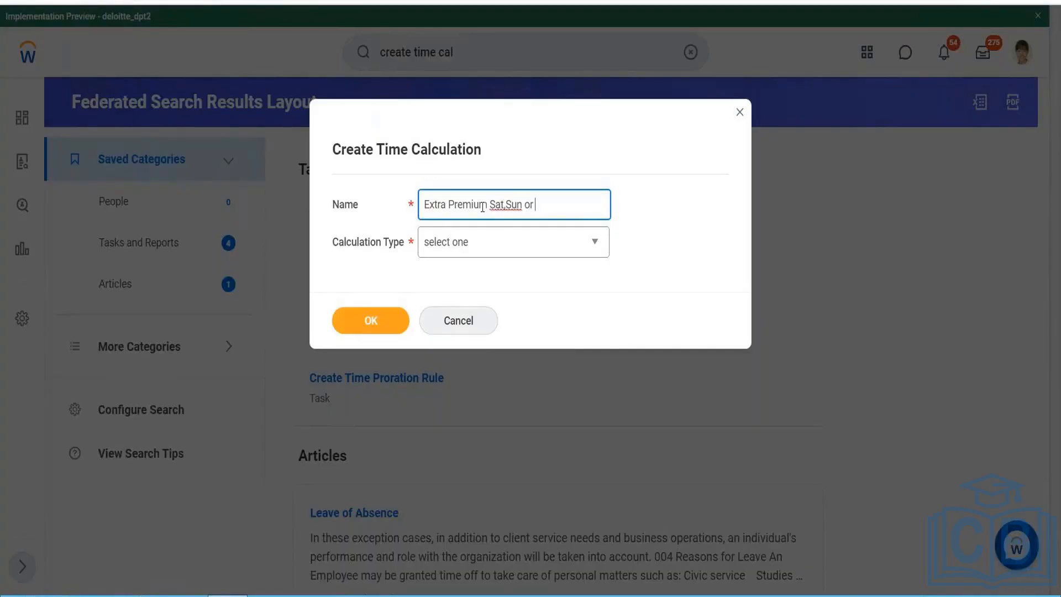
pyautogui.write('Holiday')
pyautogui.click(481, 253)
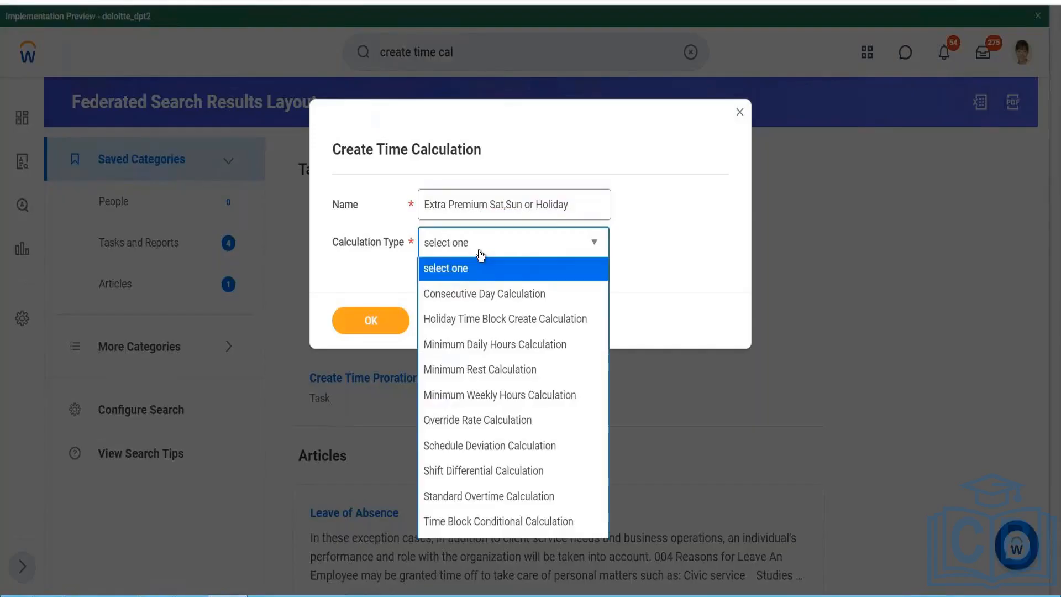
pyautogui.click(442, 521)
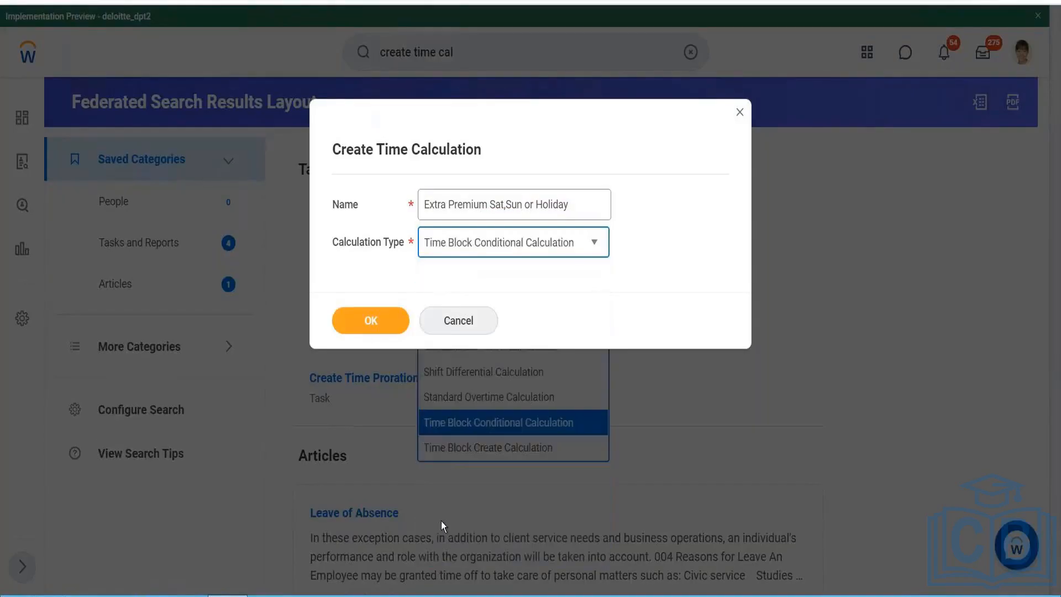
pyautogui.click(374, 331)
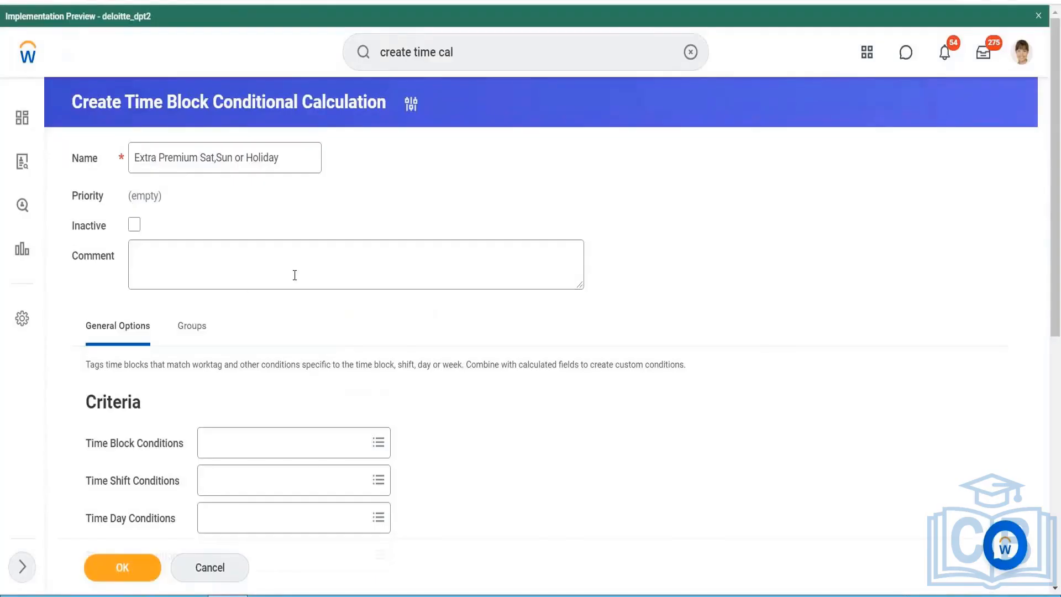
pyautogui.scroll(-3, 294, 276)
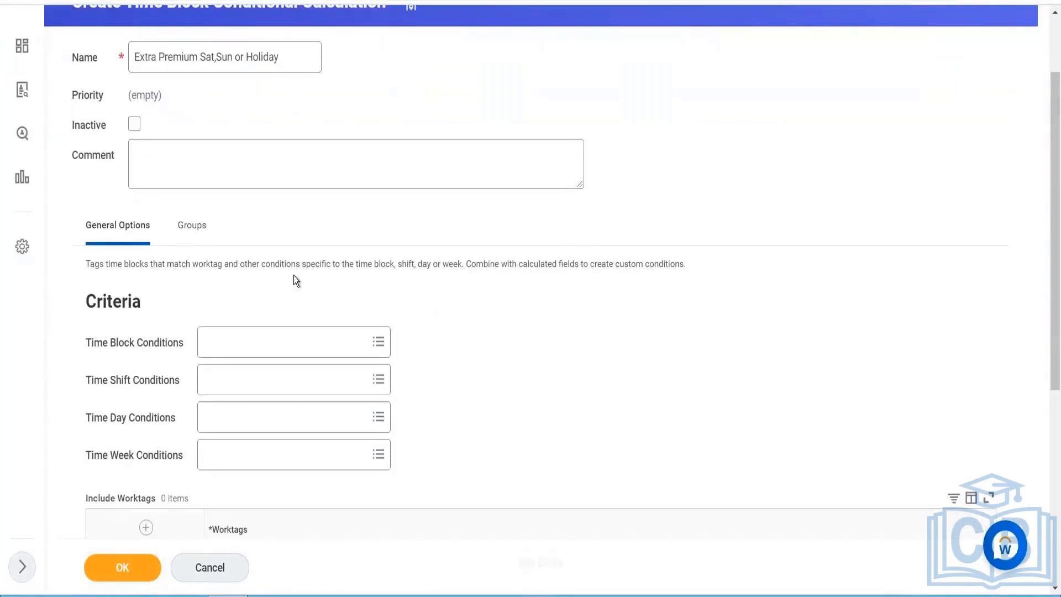
pyautogui.moveTo(114, 302)
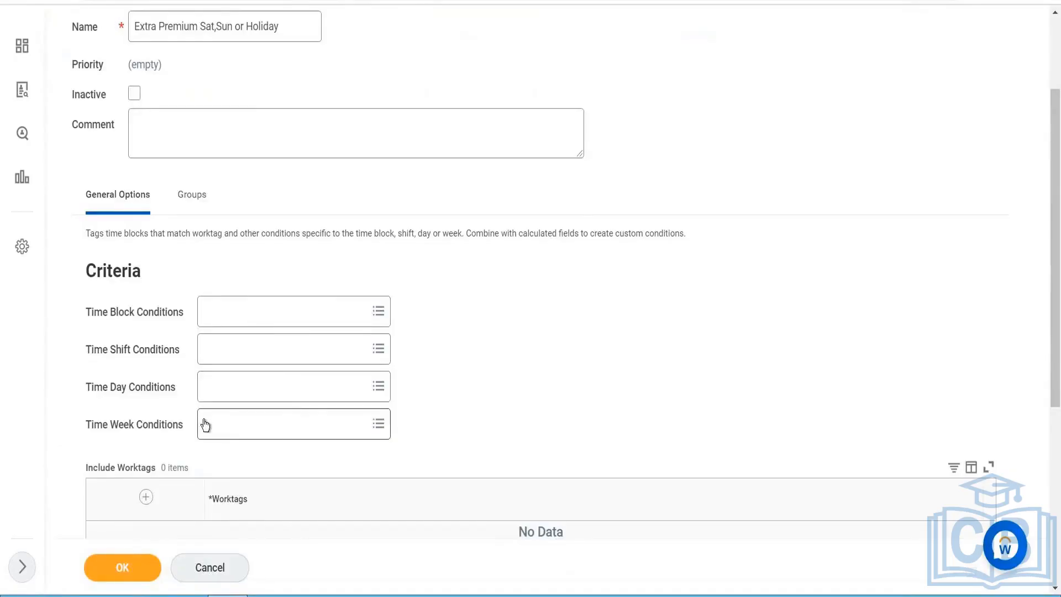
pyautogui.moveTo(205, 424)
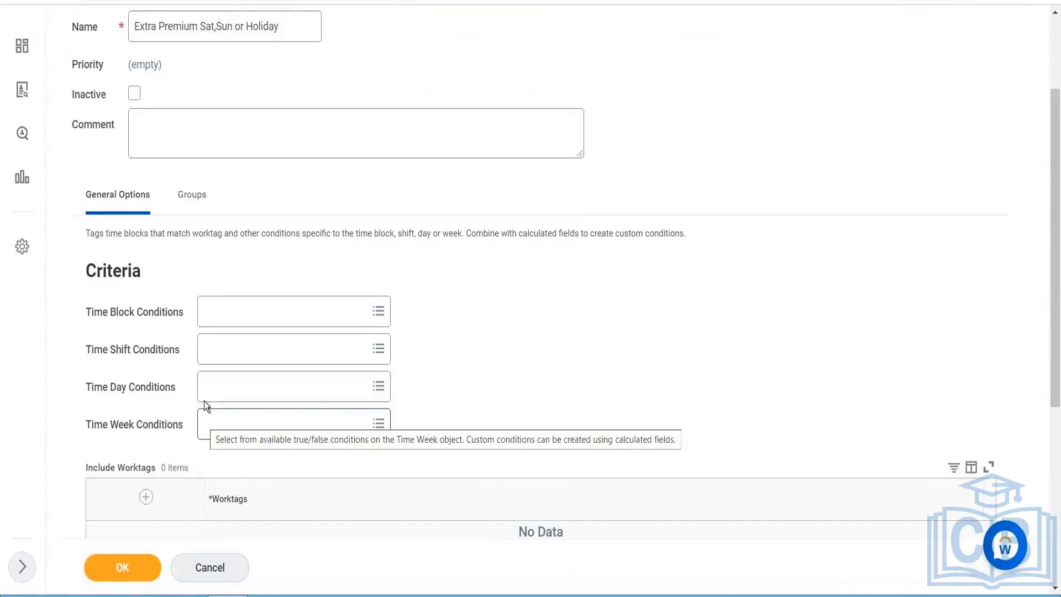
pyautogui.click(145, 496)
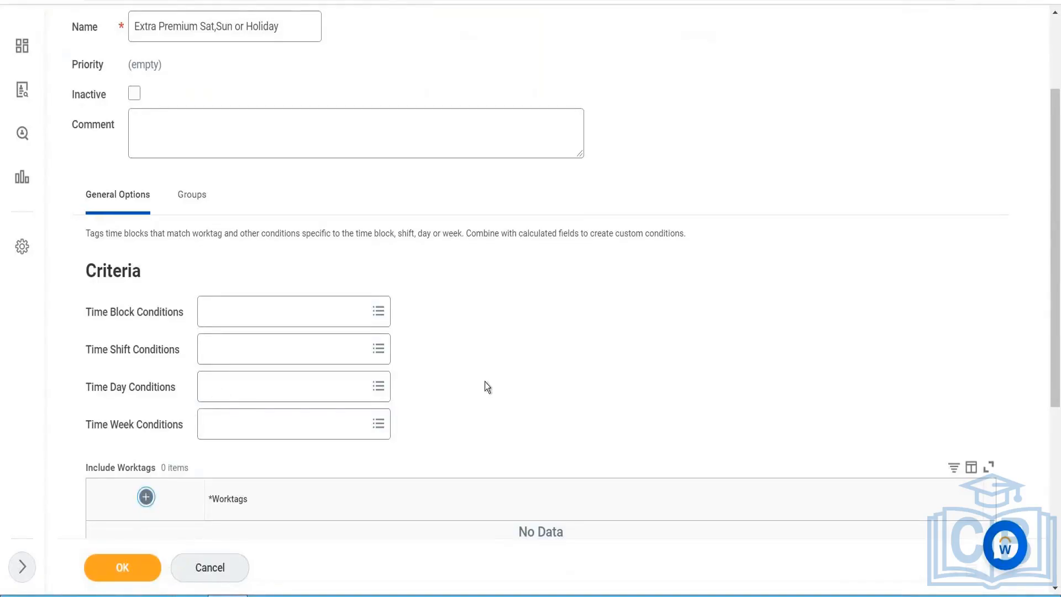
pyautogui.scroll(-5, 576, 329)
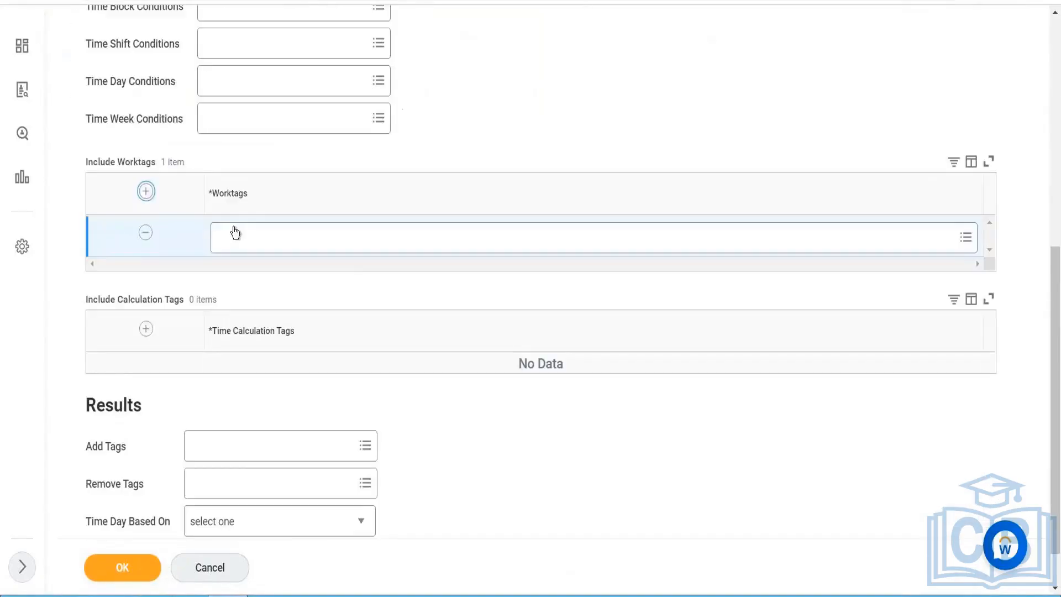
pyautogui.click(146, 232)
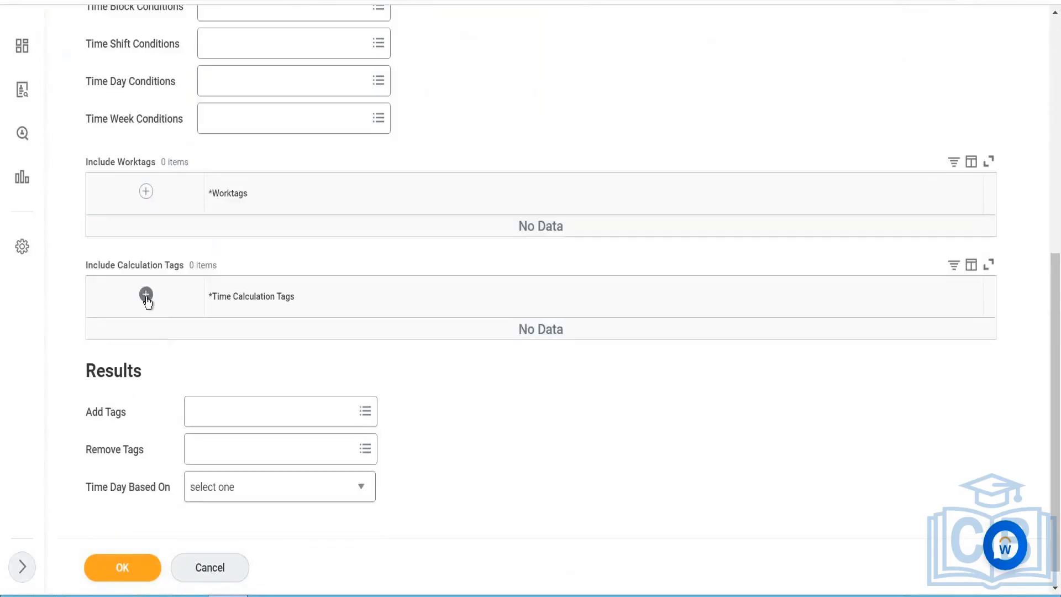
# - Include the Regular time calculation tag in the calculation's criteria, keeping a single calculation tag row
pyautogui.doubleClick(146, 294)
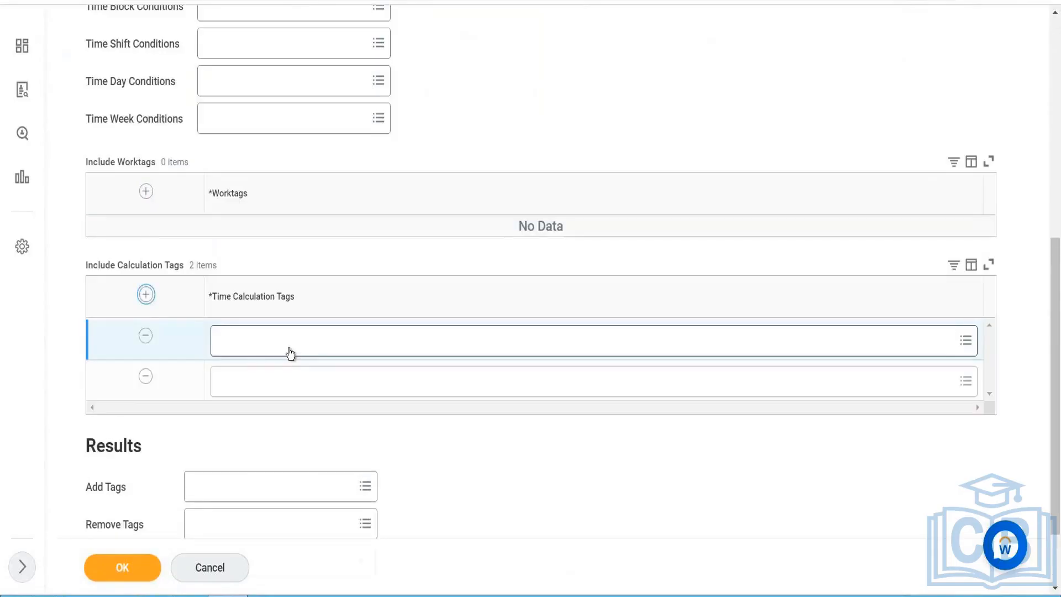
pyautogui.click(289, 349)
pyautogui.click(146, 337)
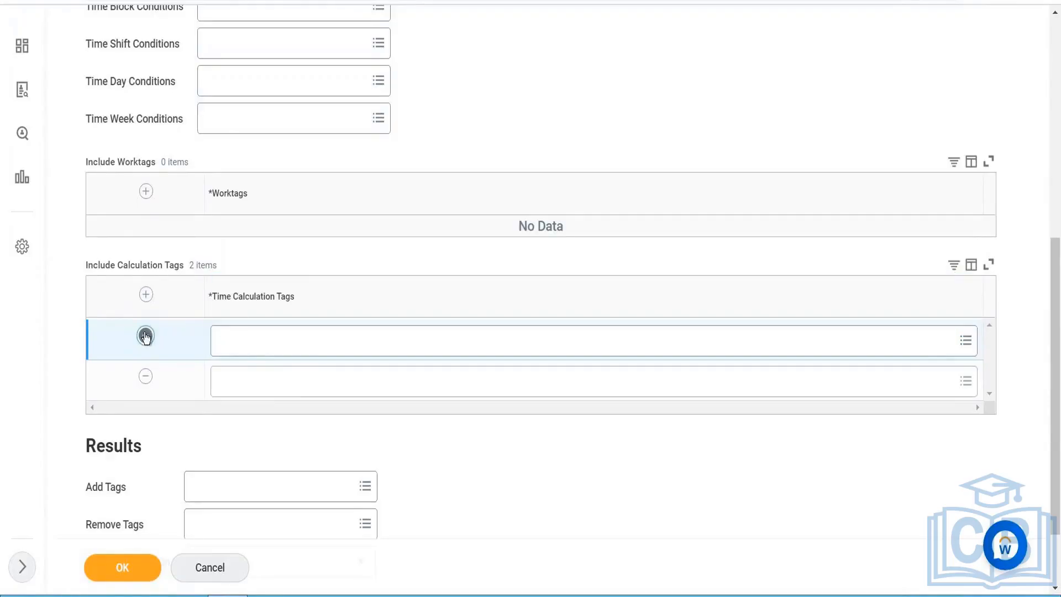
pyautogui.click(258, 345)
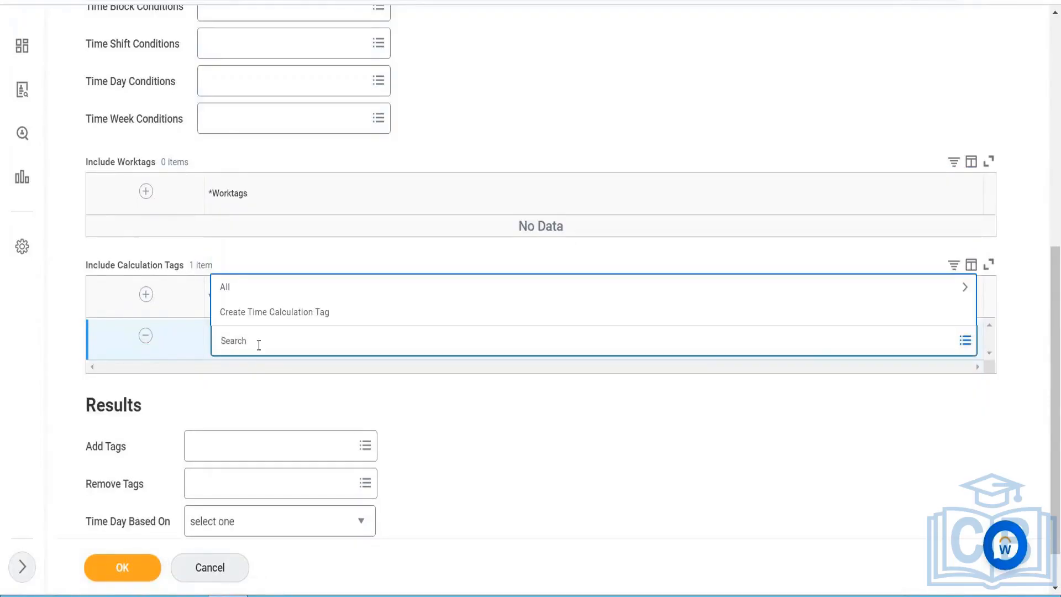
pyautogui.write('Regular')
pyautogui.press('Return')
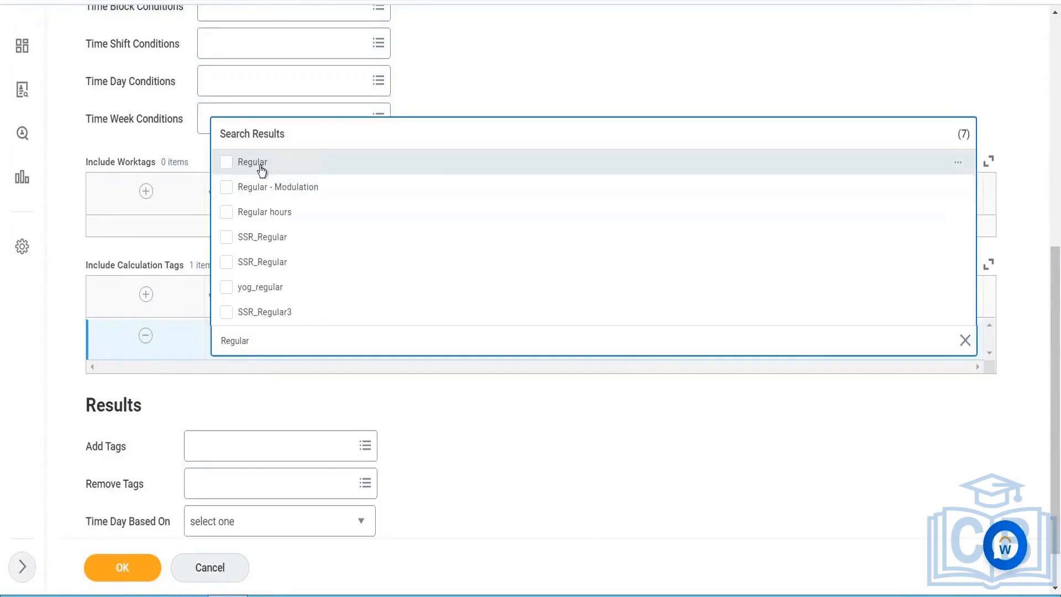
pyautogui.click(261, 166)
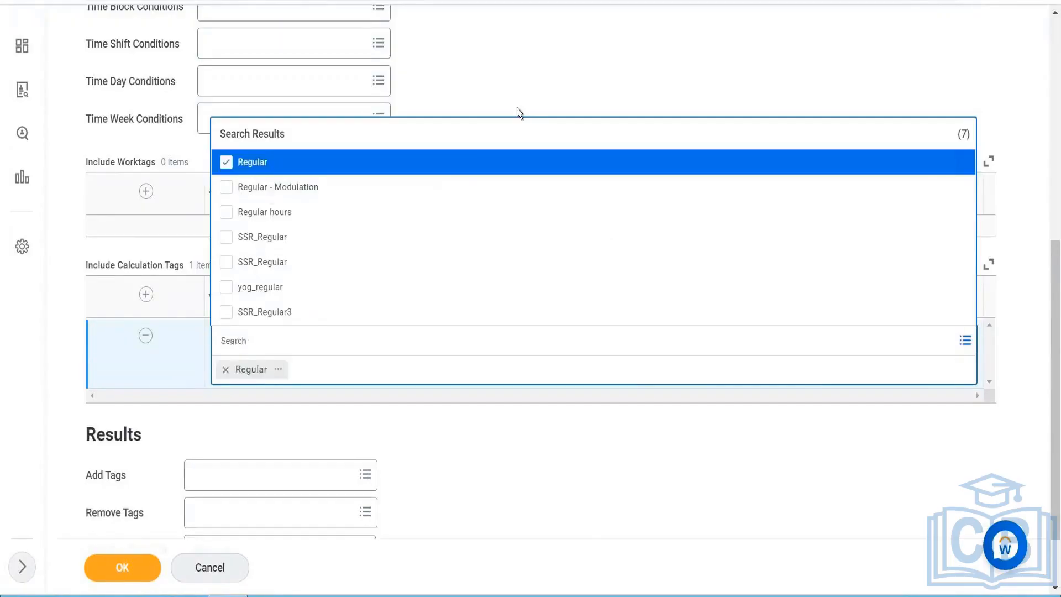
pyautogui.click(499, 83)
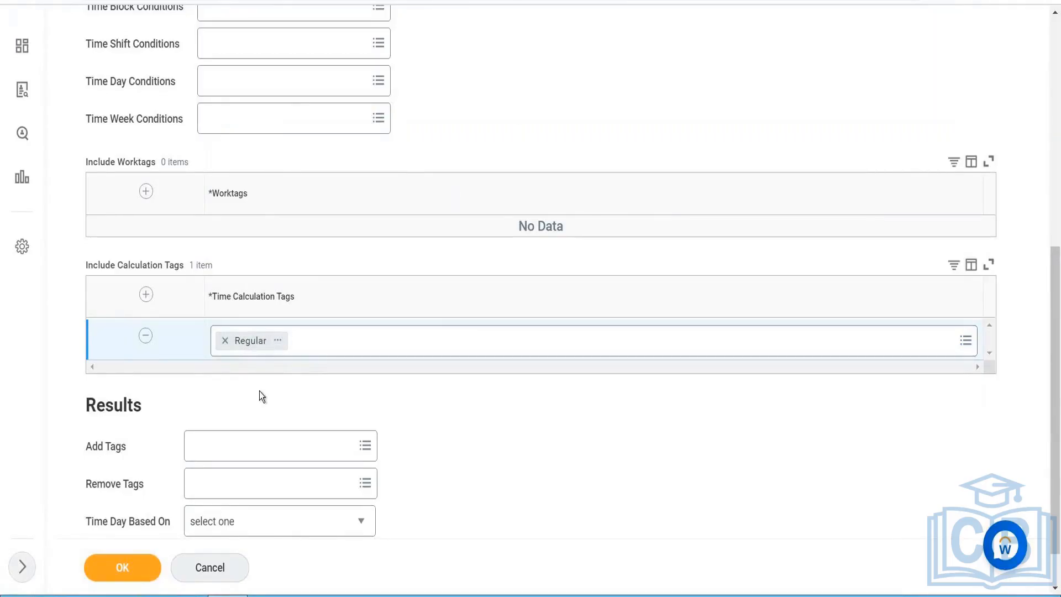
# - Create a new time calculation tag named "Extra Premium" as the tag the calculation adds in its results
pyautogui.click(233, 455)
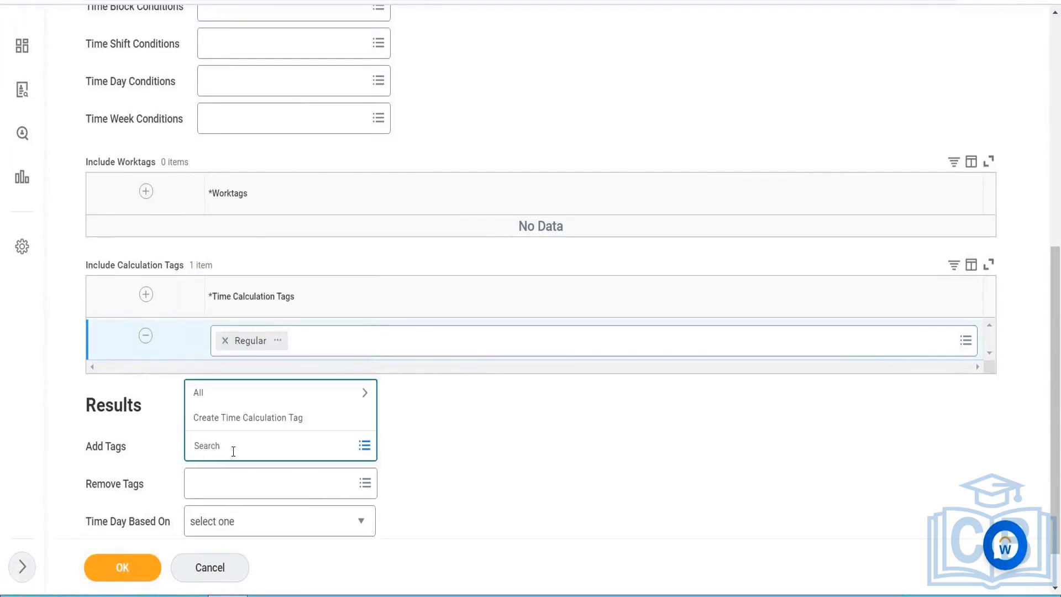
pyautogui.click(246, 420)
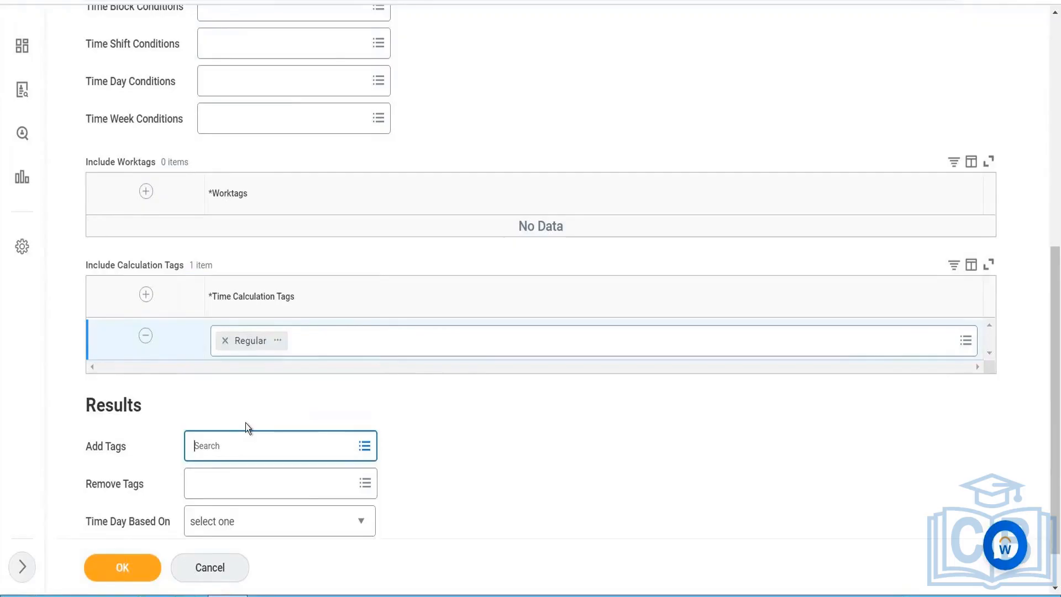
pyautogui.click(267, 168)
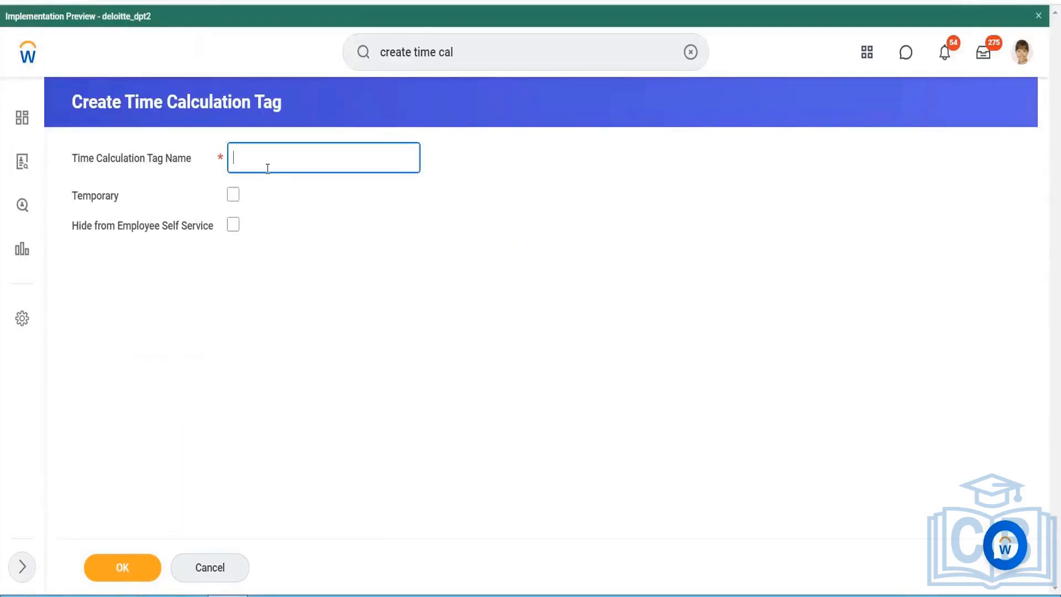
pyautogui.write('Extra Premium')
pyautogui.click(127, 561)
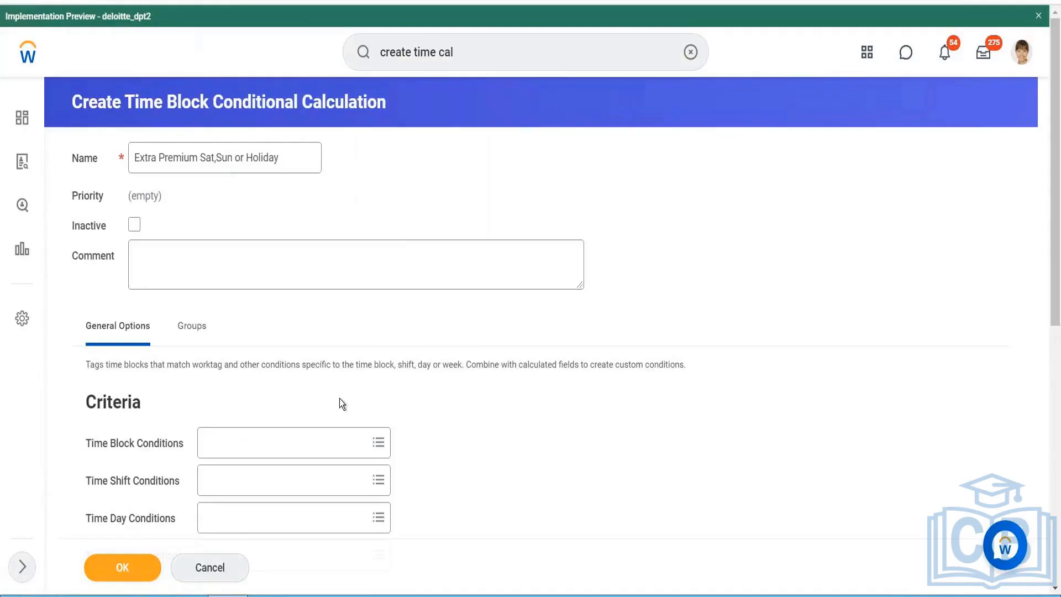
# - Set Regular as the tag the calculation removes in its results
pyautogui.scroll(-2, 339, 399)
pyautogui.scroll(-7, 339, 399)
pyautogui.click(272, 431)
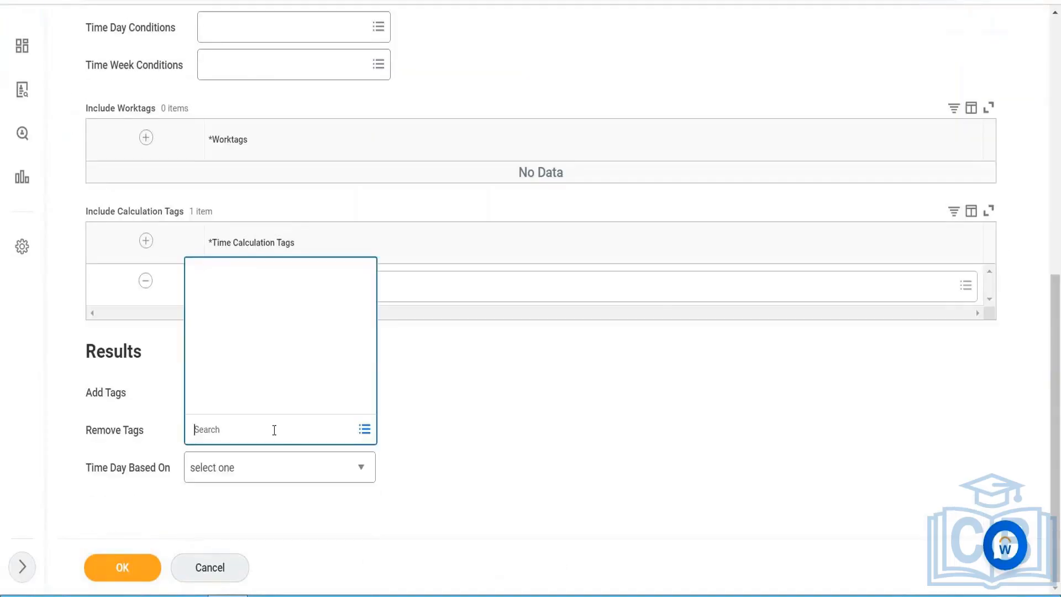
pyautogui.write('regular')
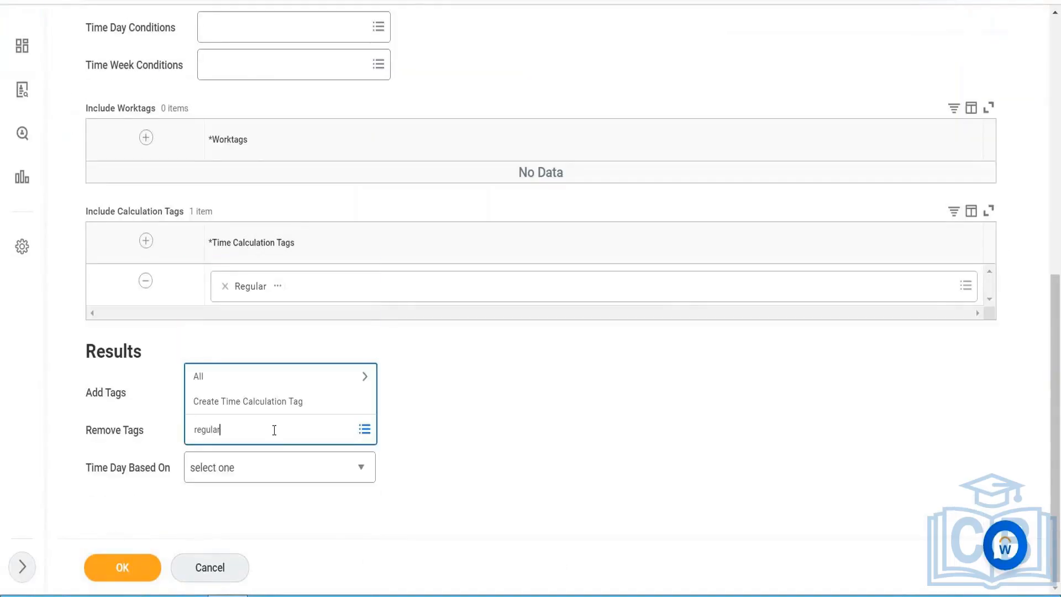
pyautogui.press('Return')
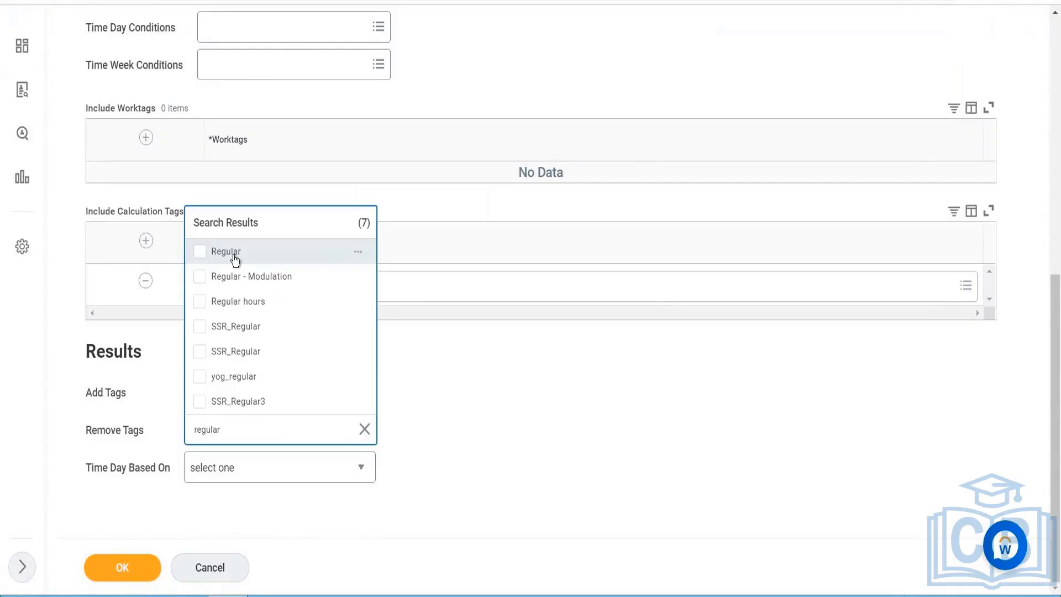
pyautogui.click(235, 251)
pyautogui.click(391, 382)
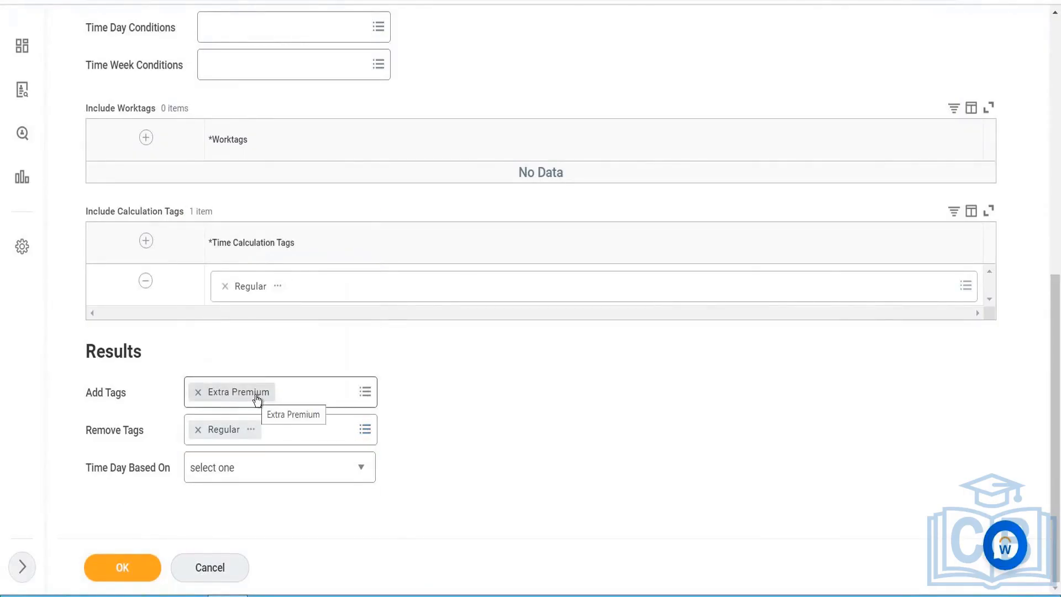
# - Base the calculation's time day on Calendar Date
pyautogui.click(296, 312)
pyautogui.scroll(4, 296, 312)
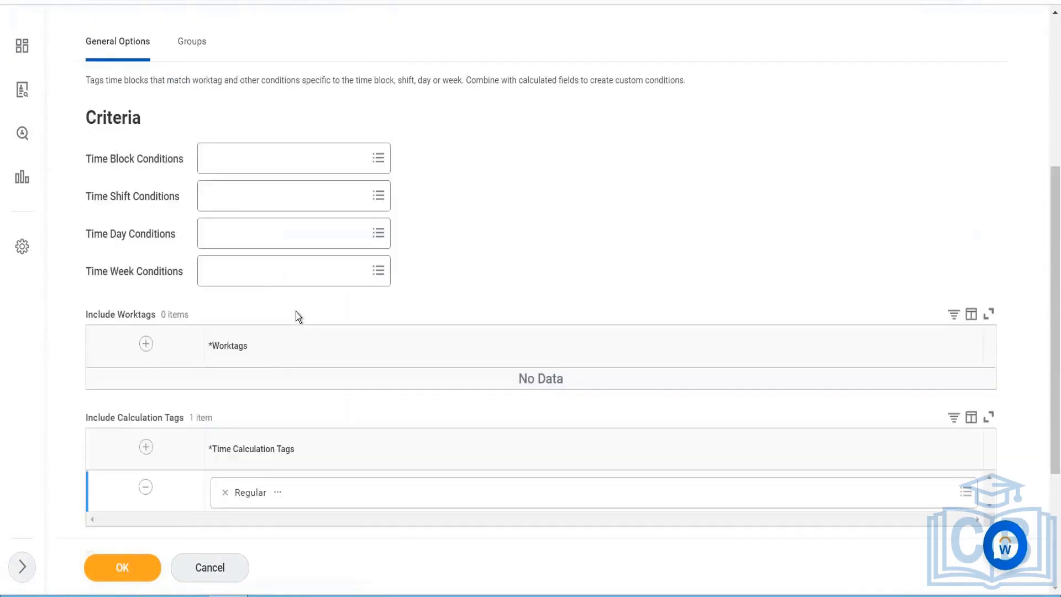
pyautogui.scroll(-2, 296, 315)
pyautogui.scroll(-1, 296, 313)
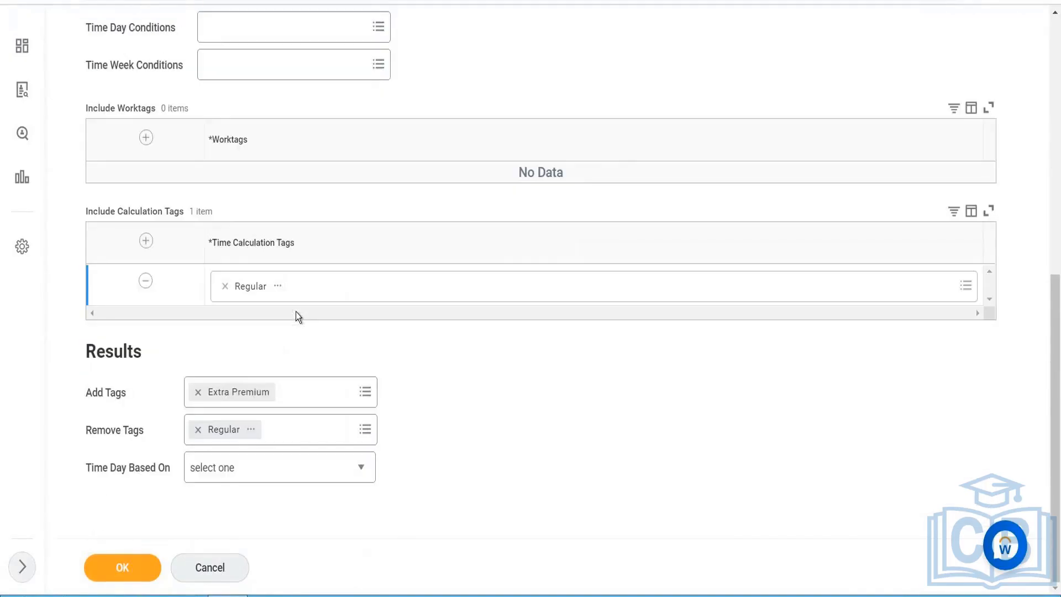
pyautogui.click(247, 466)
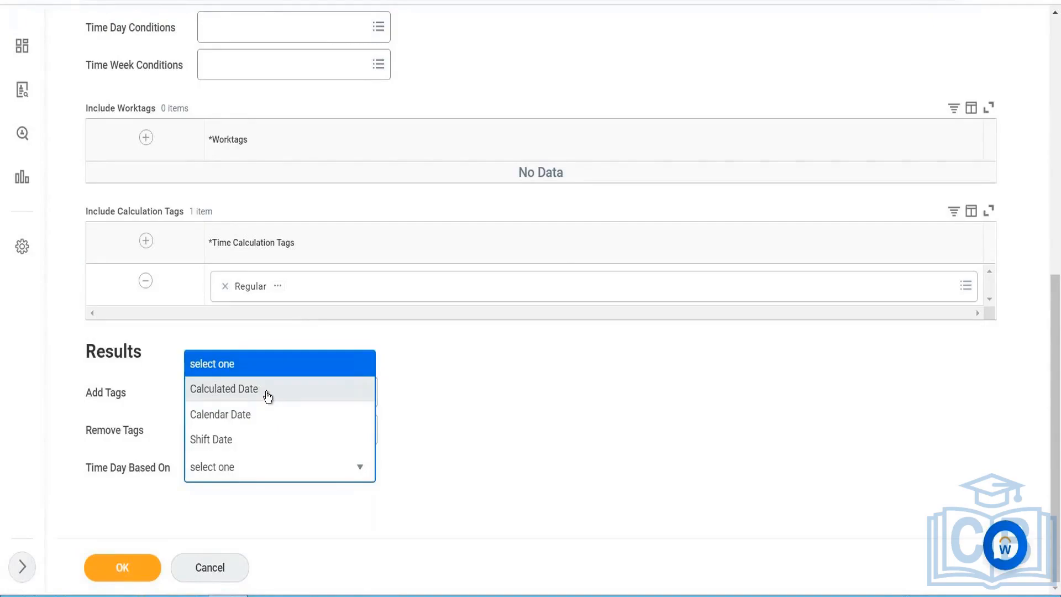
pyautogui.click(248, 419)
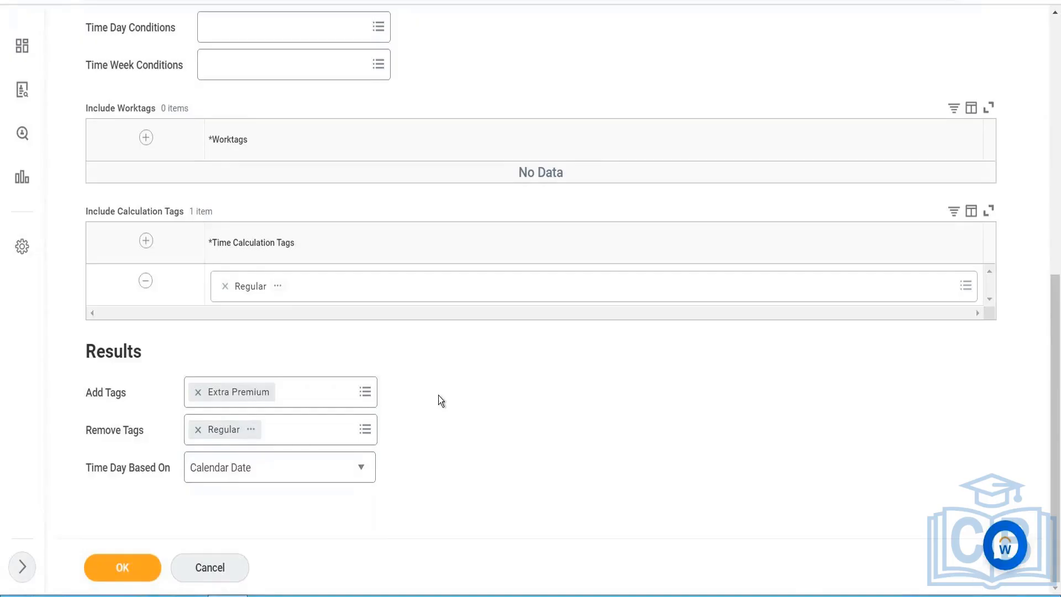
# - Assign the calculation to the USA In /Out time calculation group and return to its general criteria and results
pyautogui.scroll(3, 439, 397)
pyautogui.scroll(5, 440, 398)
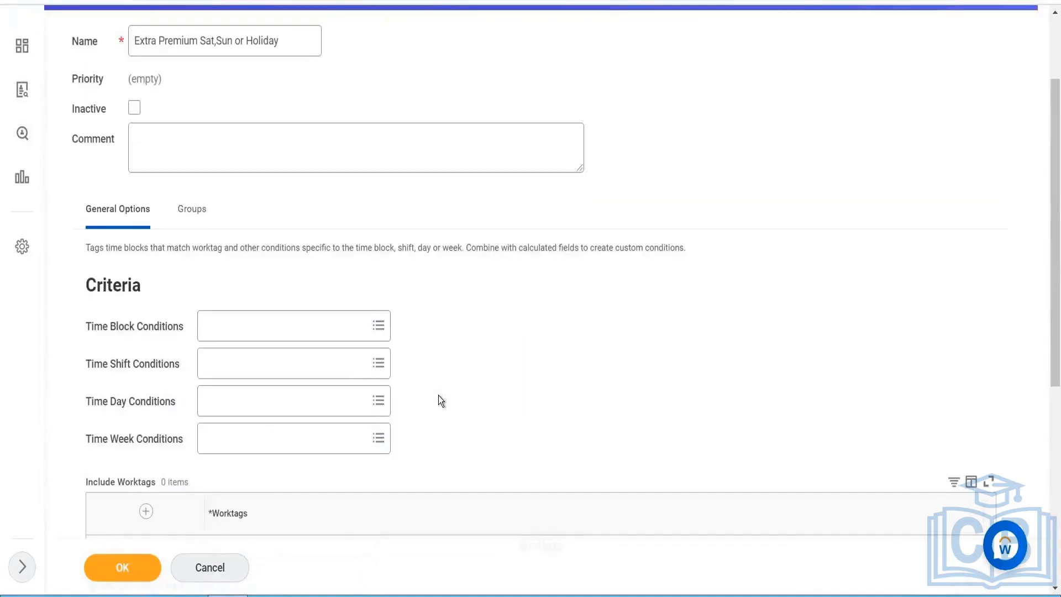
pyautogui.click(183, 222)
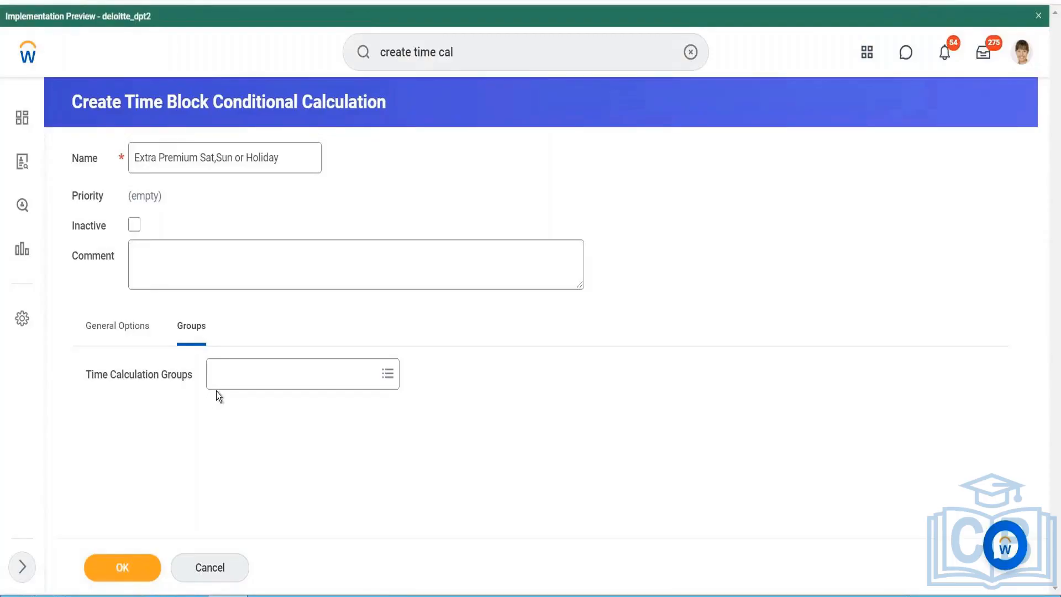
pyautogui.click(228, 386)
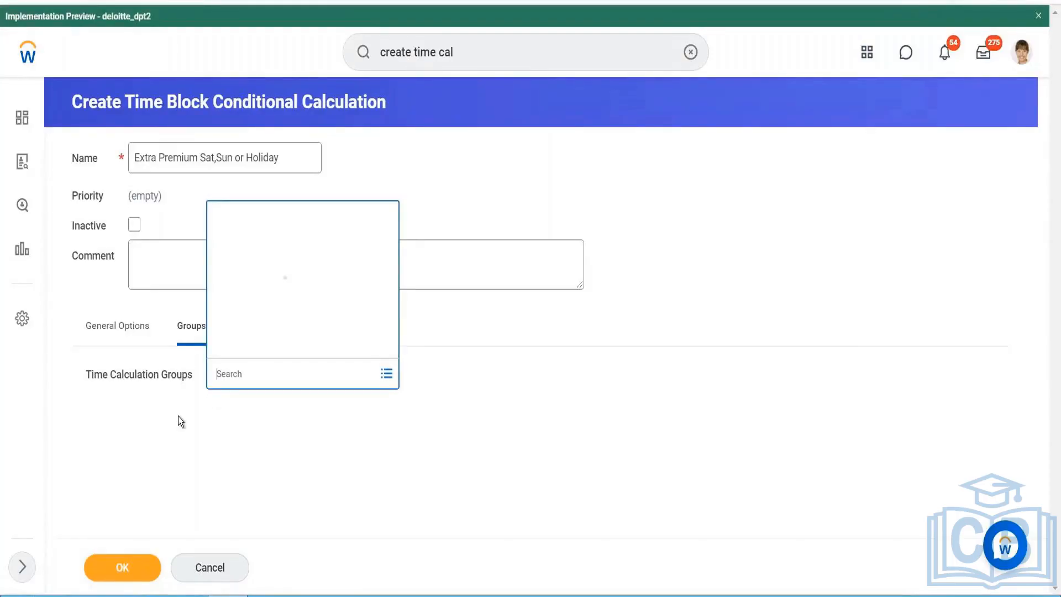
pyautogui.write('USa ')
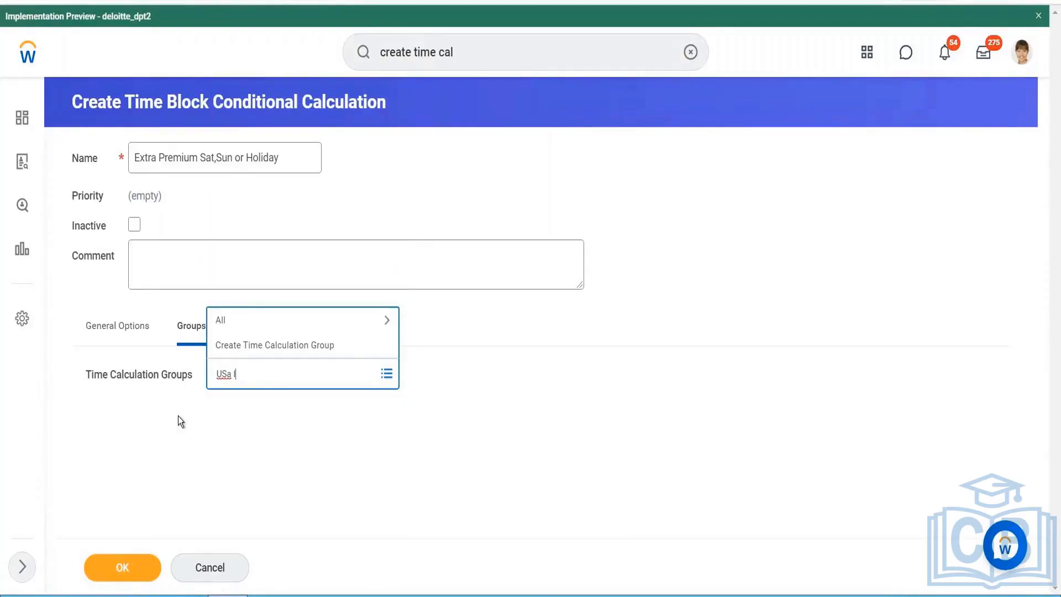
pyautogui.write('In out')
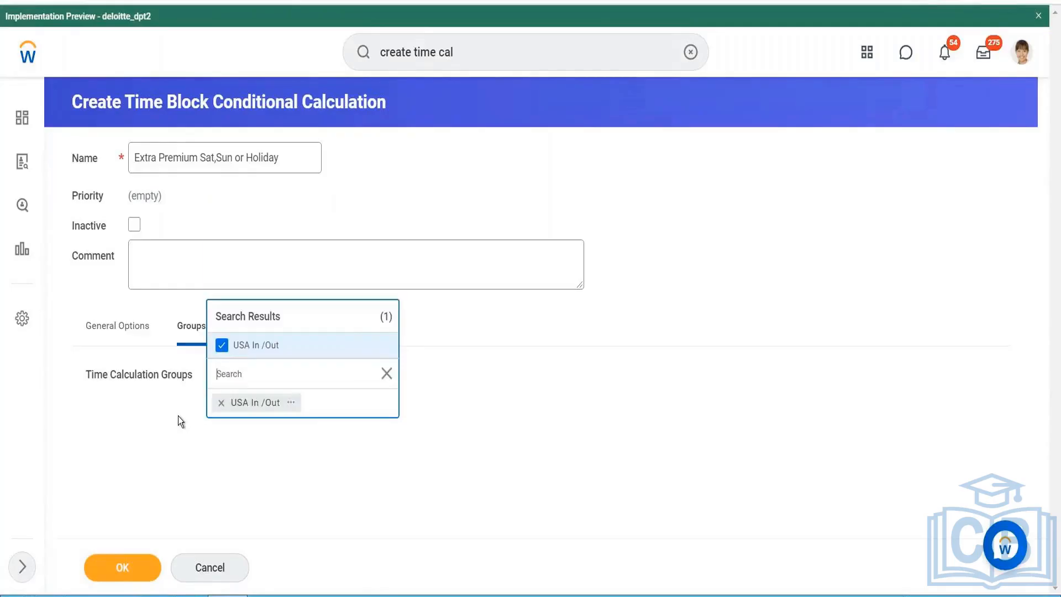
pyautogui.doubleClick(115, 323)
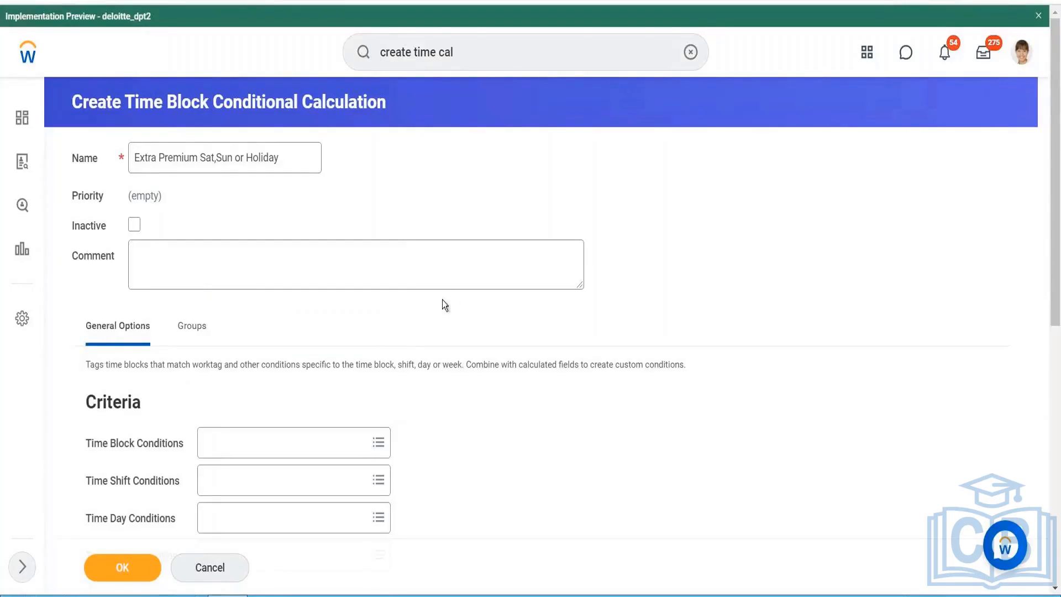
pyautogui.scroll(-8, 429, 310)
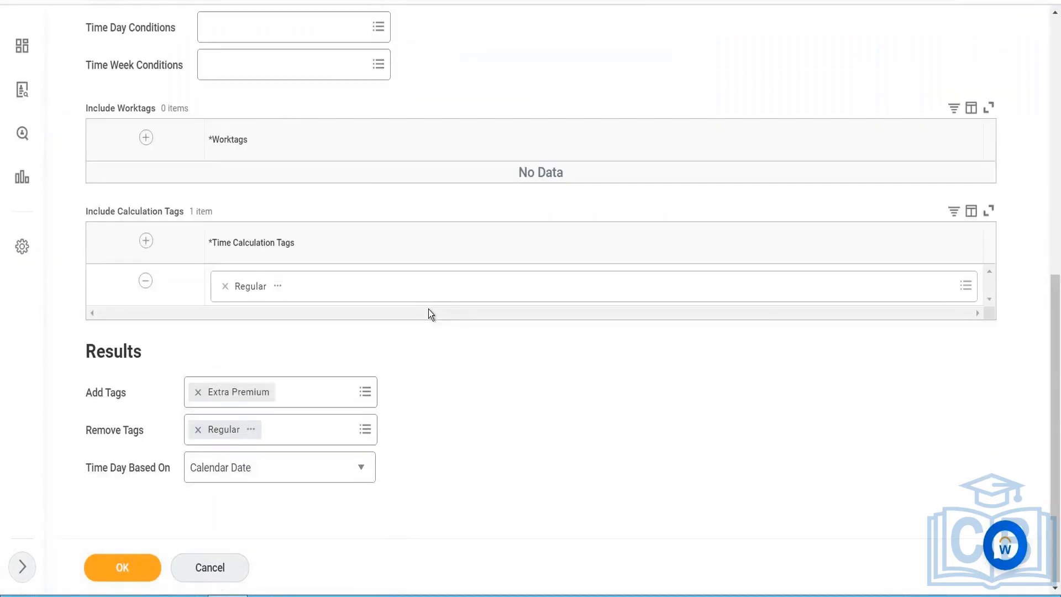
pyautogui.scroll(3, 429, 309)
pyautogui.scroll(5, 404, 231)
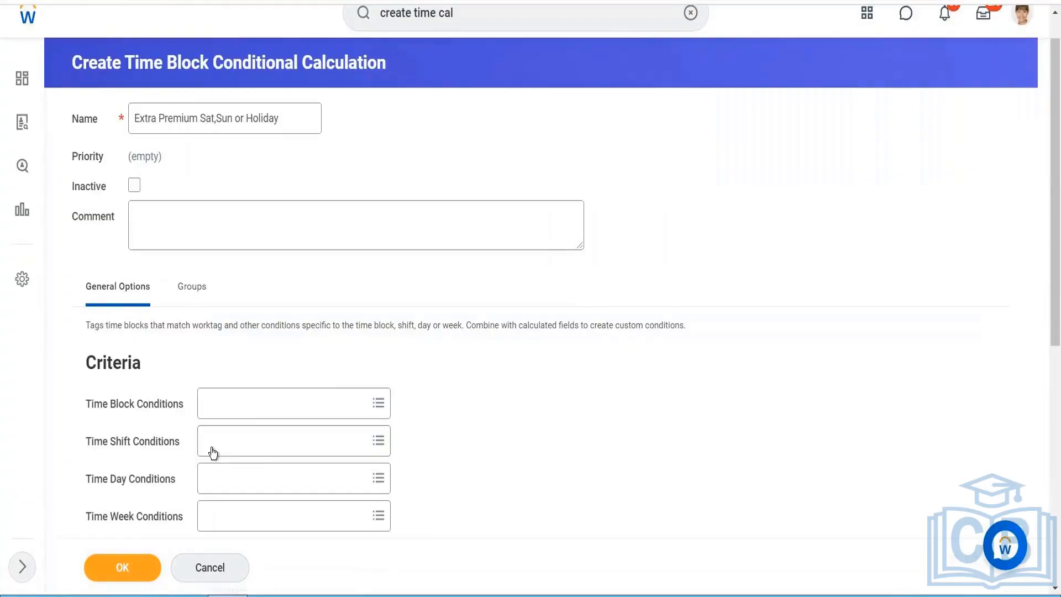
# - Duplicate the browser tab, search for "create cal field" and start the Create Calculated Field task there
pyautogui.rightClick(110, 1)
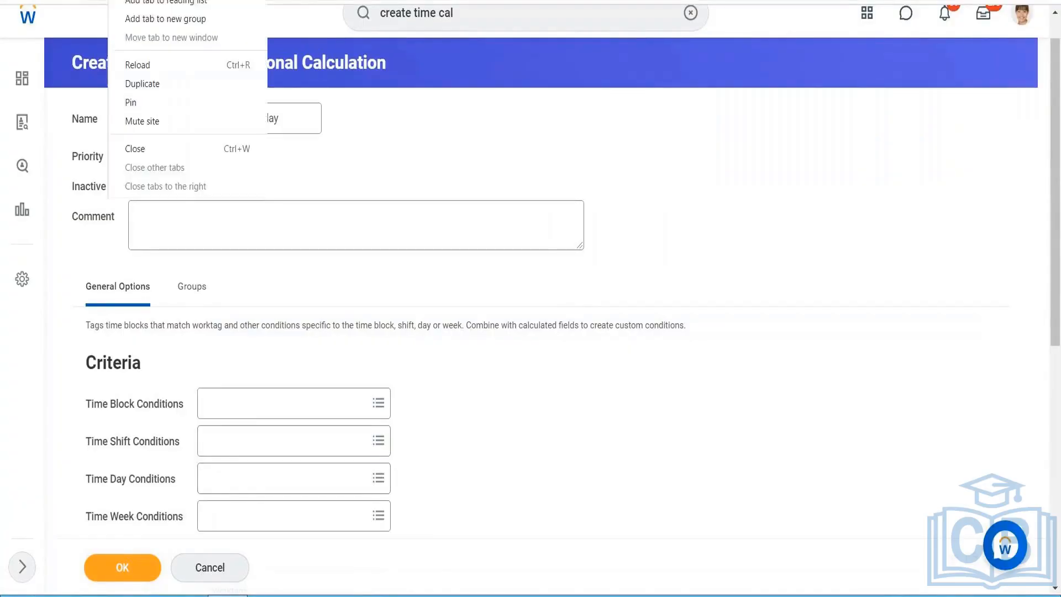
pyautogui.click(145, 88)
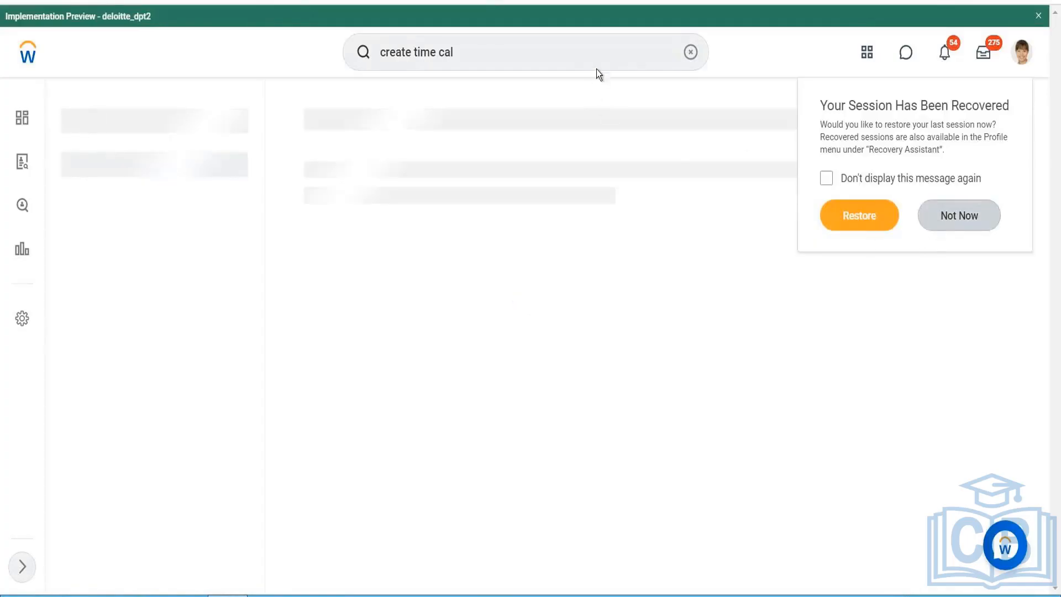
pyautogui.click(484, 51)
pyautogui.moveTo(477, 52); pyautogui.dragTo(332, 58)
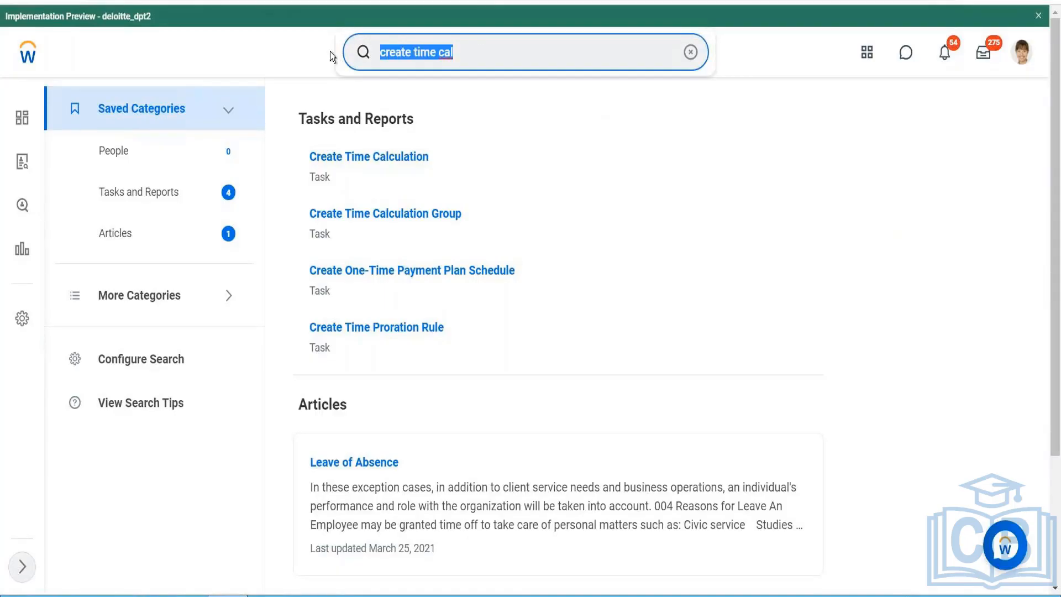
pyautogui.write('create')
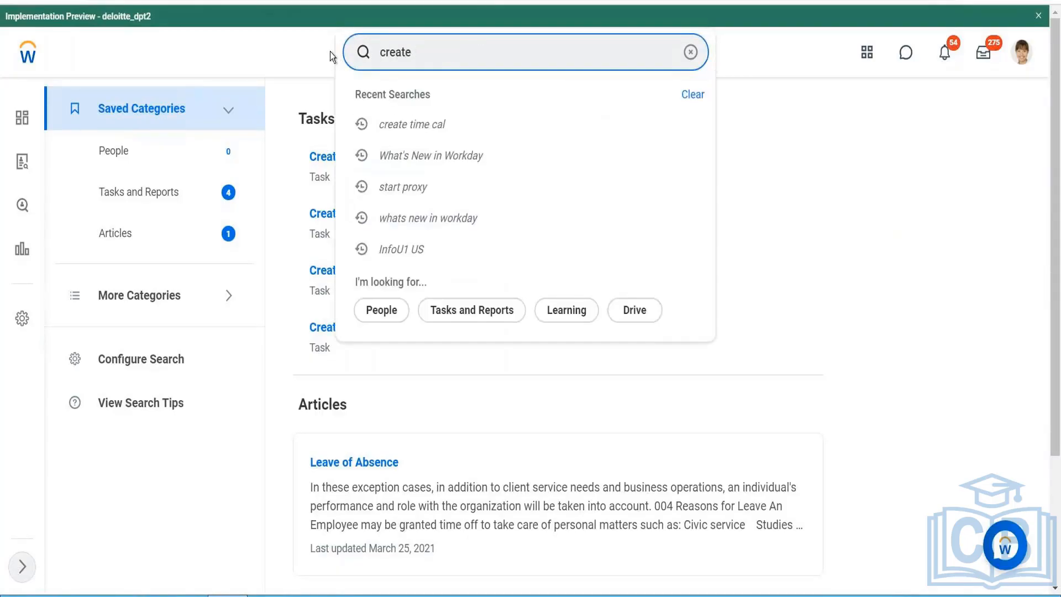
pyautogui.write(' cal field')
pyautogui.press('Return')
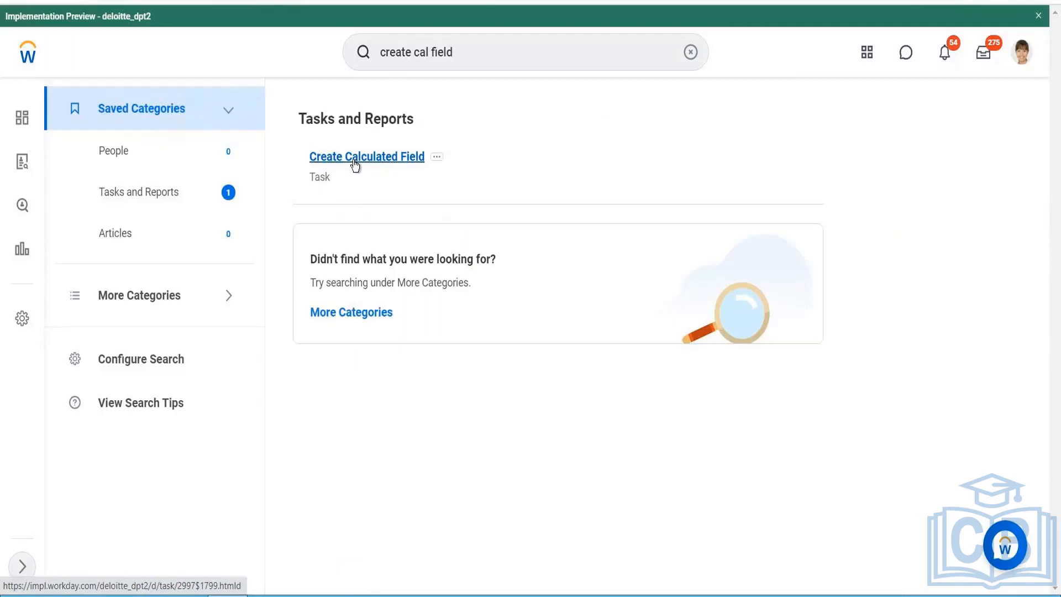
pyautogui.click(355, 161)
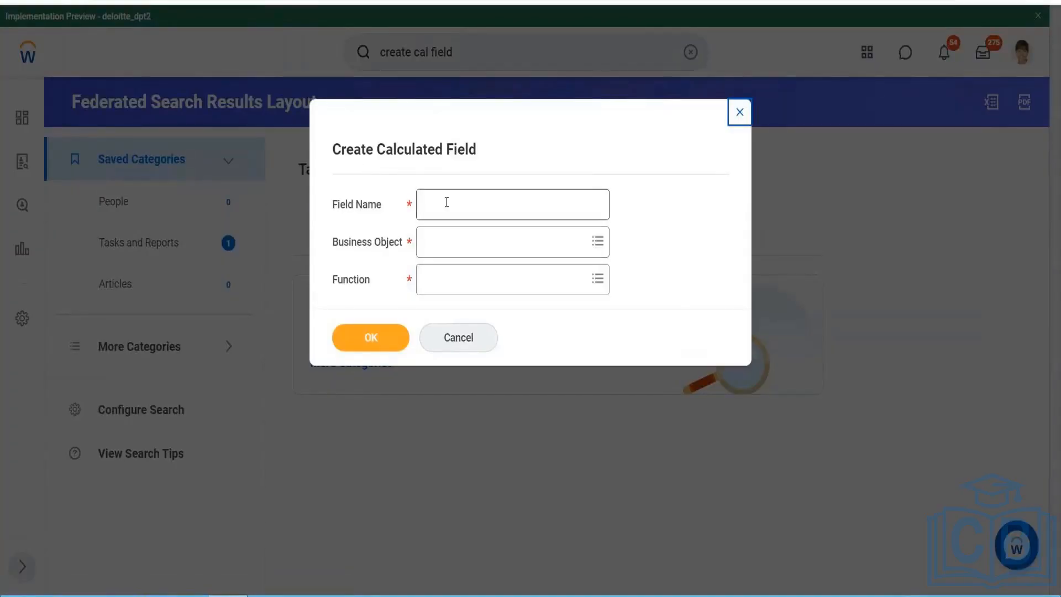
# - Name the new calculated field "CF - TF - Sat Sun Holiday"
pyautogui.click(446, 202)
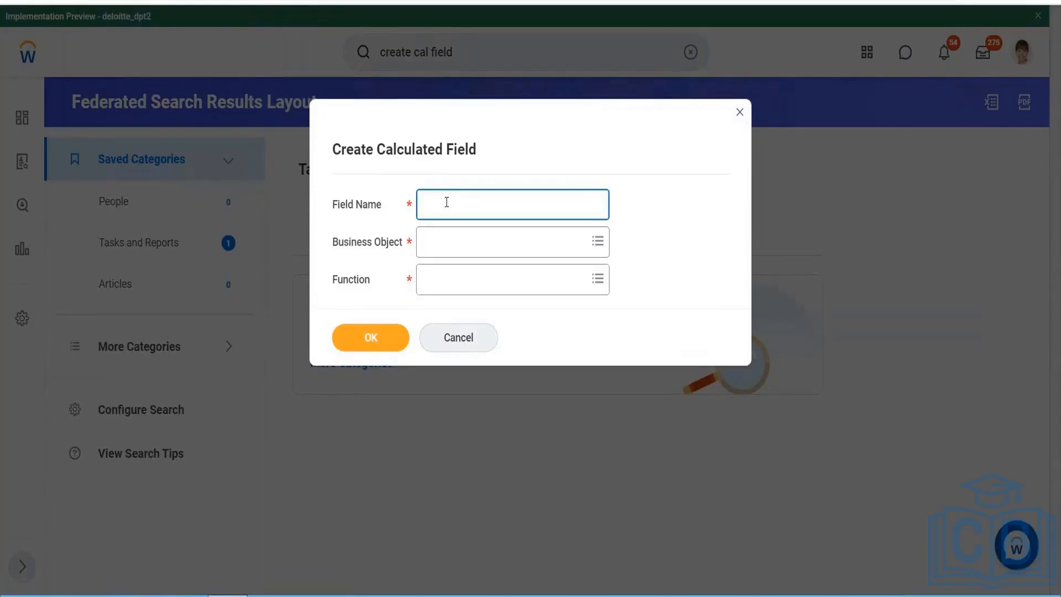
pyautogui.write('CF')
pyautogui.write('- TF - ')
pyautogui.write('Sat')
pyautogui.write(' Sa')
pyautogui.write('un ')
pyautogui.write('Holiday')
# - Base the calculated field on the Time Day business object with the True/False Condition function and continue to its definition
pyautogui.click(452, 246)
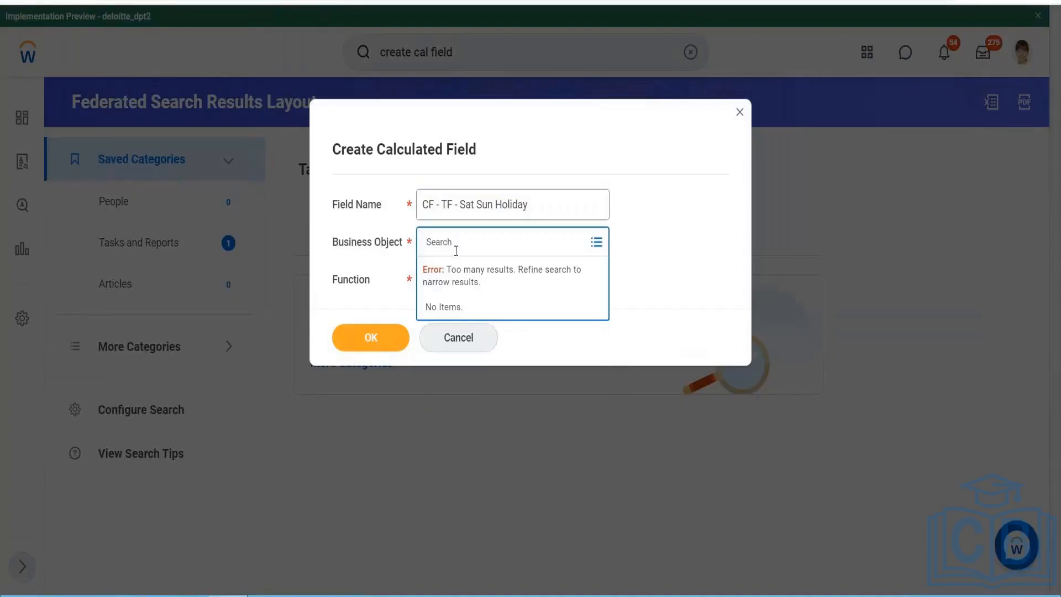
pyautogui.write('Time day')
pyautogui.press('Return')
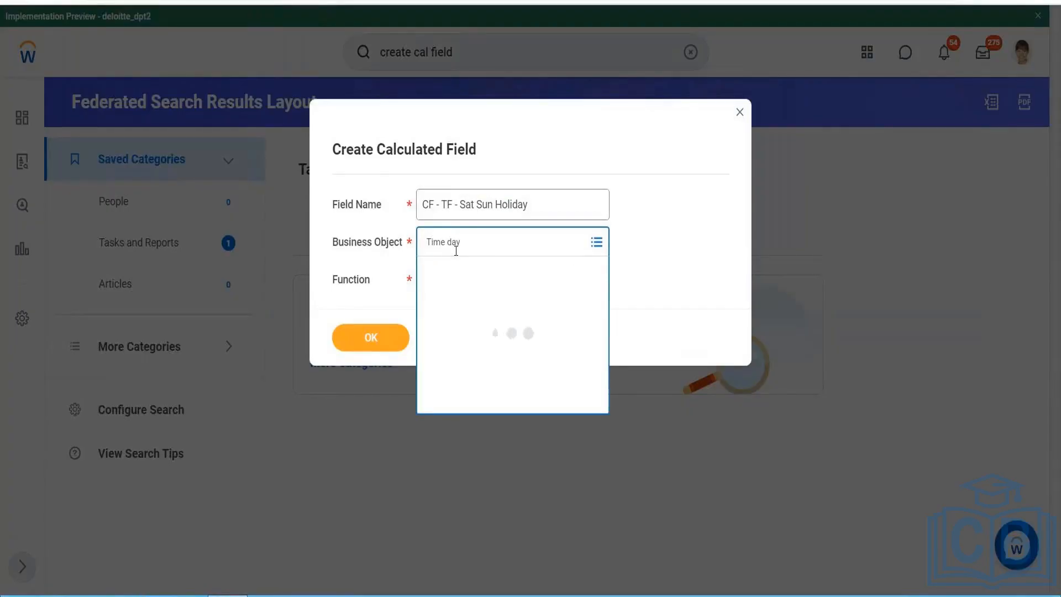
pyautogui.press('Return')
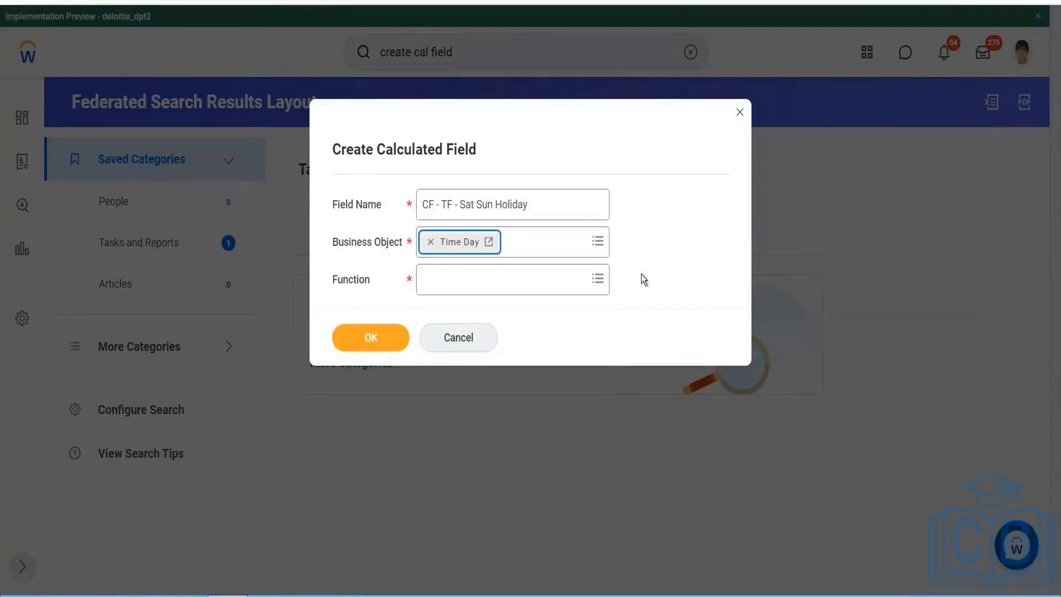
pyautogui.click(469, 285)
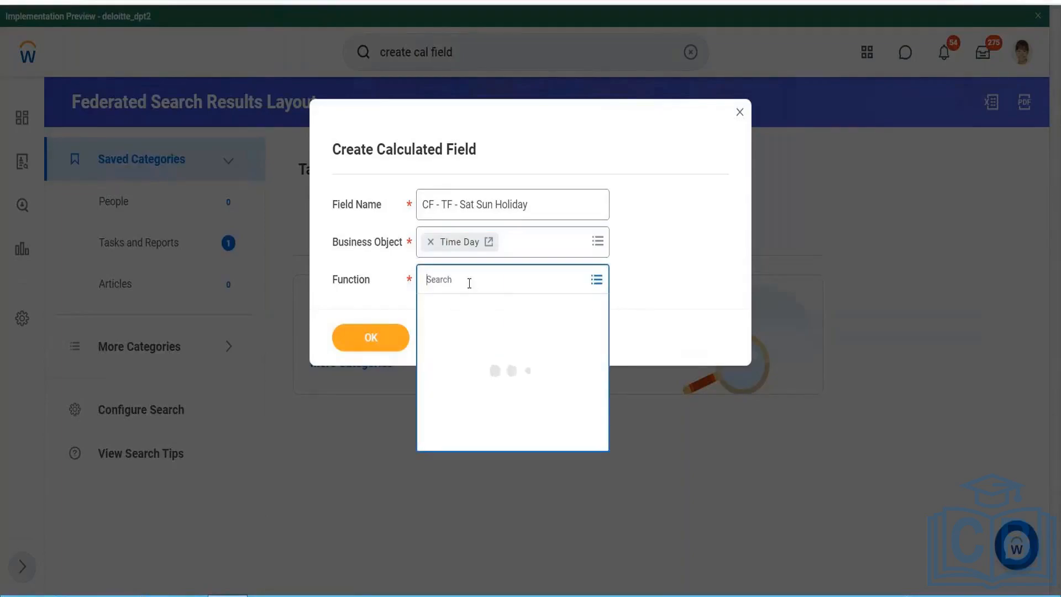
pyautogui.write('True False')
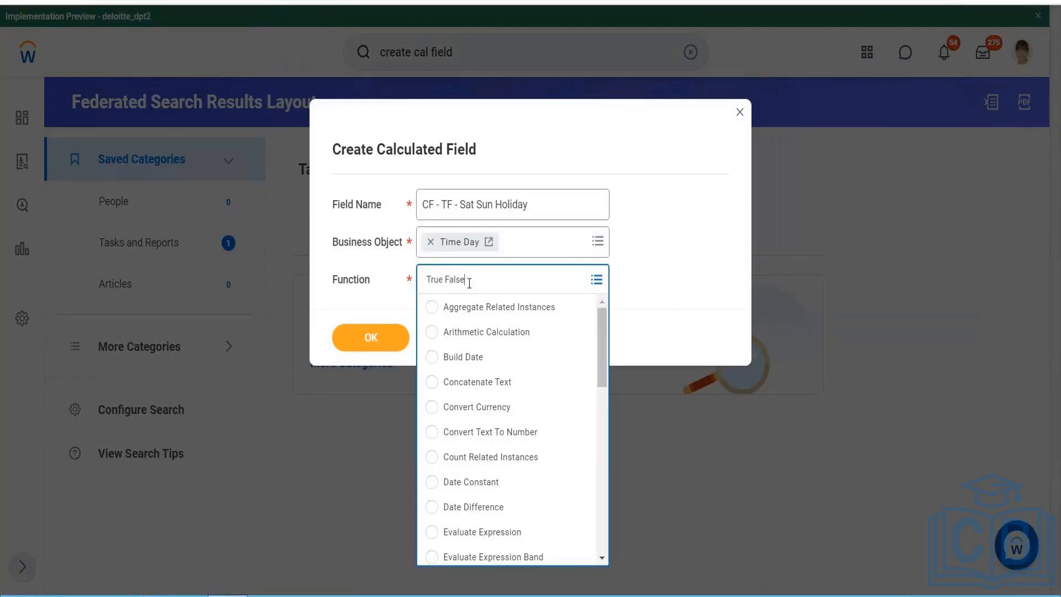
pyautogui.press('Return')
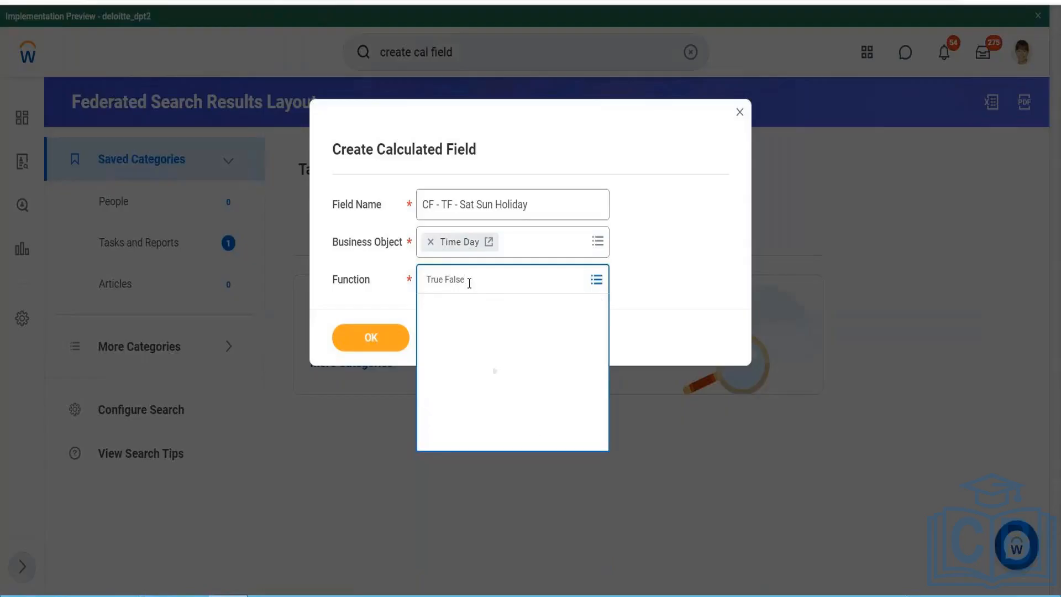
pyautogui.click(345, 336)
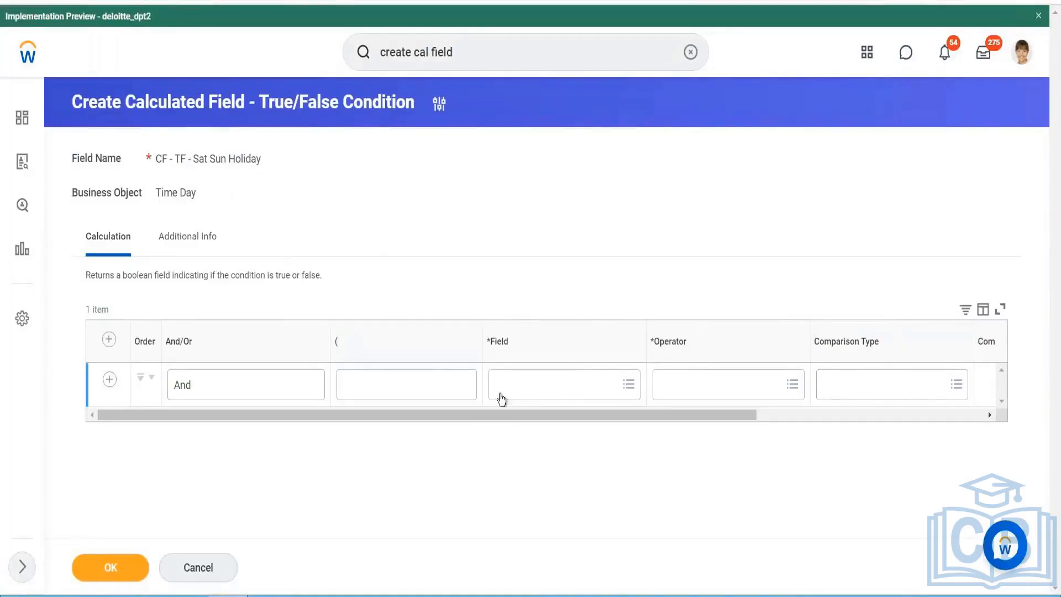
# - Use Is Saturday as the field of the first condition
pyautogui.click(503, 387)
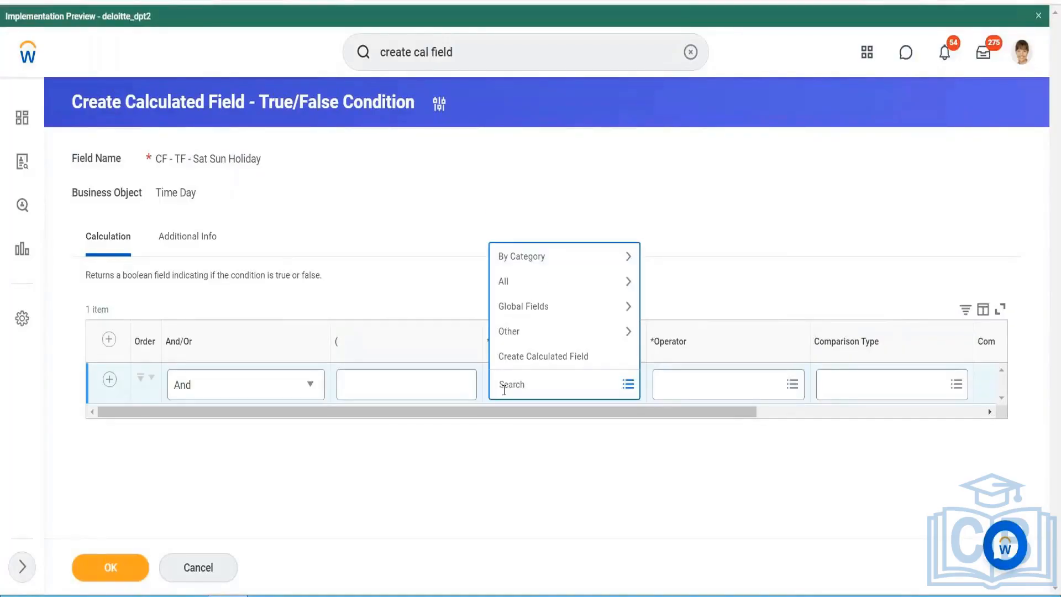
pyautogui.write('Is sat')
pyautogui.press('Return')
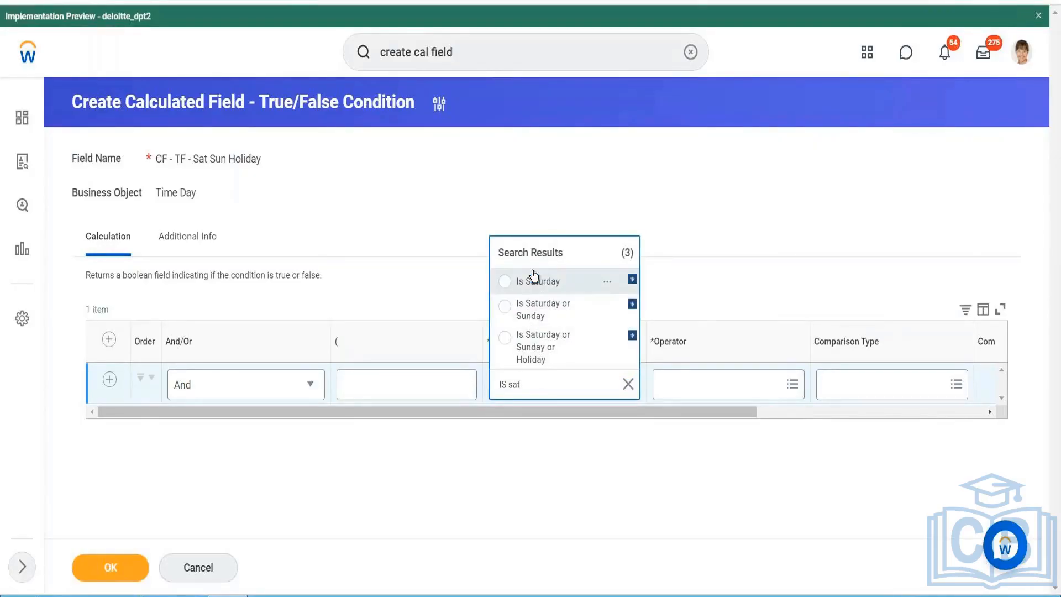
pyautogui.click(523, 288)
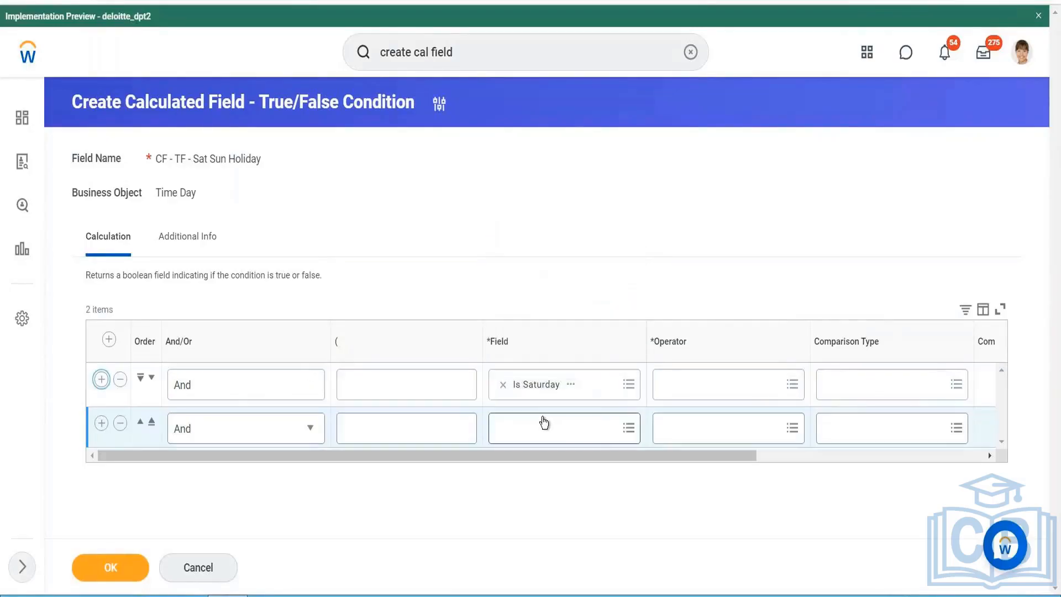
# - Use Is Sunday as the field of the second condition
pyautogui.click(544, 422)
pyautogui.write('I')
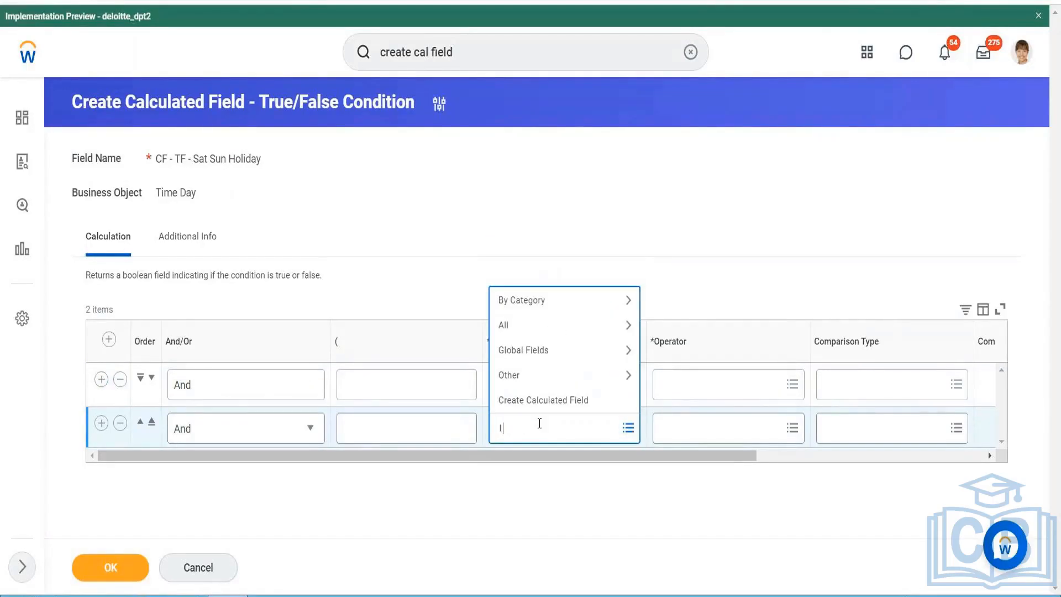
pyautogui.write('s Sunday')
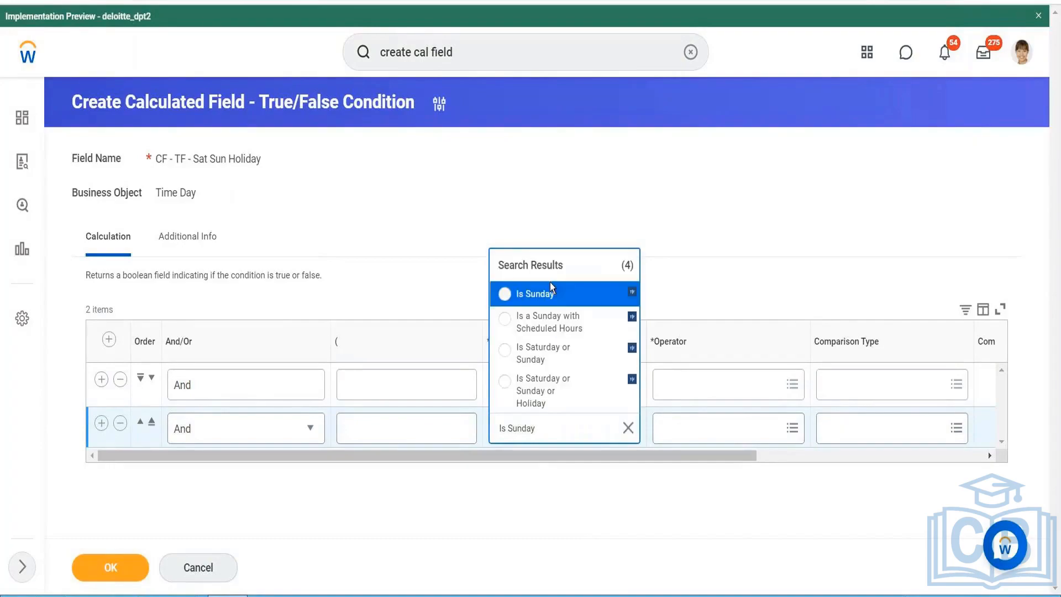
pyautogui.click(544, 294)
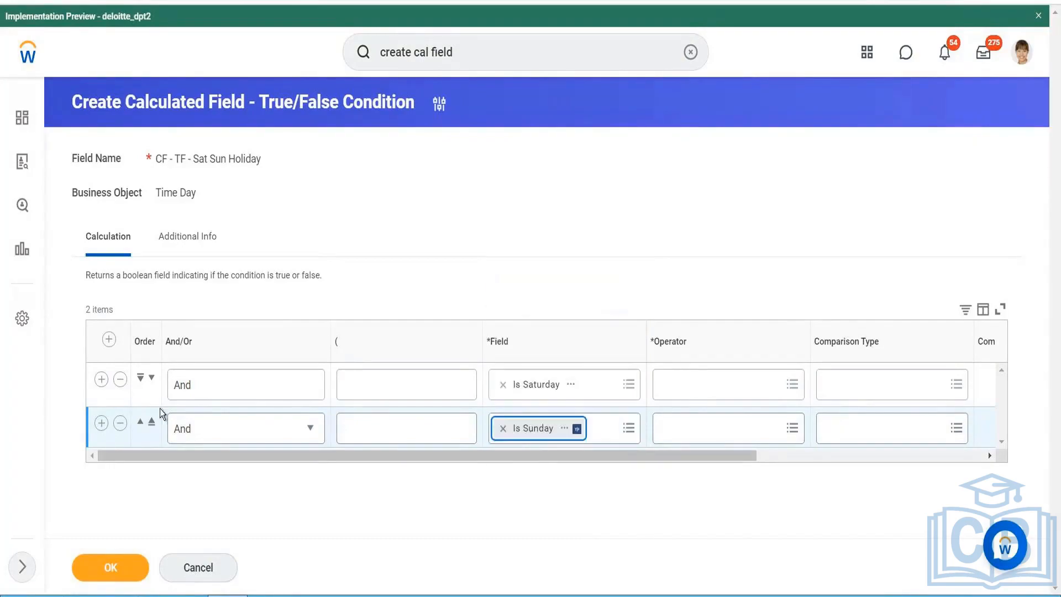
# - Add a third condition row and join both the second and third conditions with Or
pyautogui.click(98, 425)
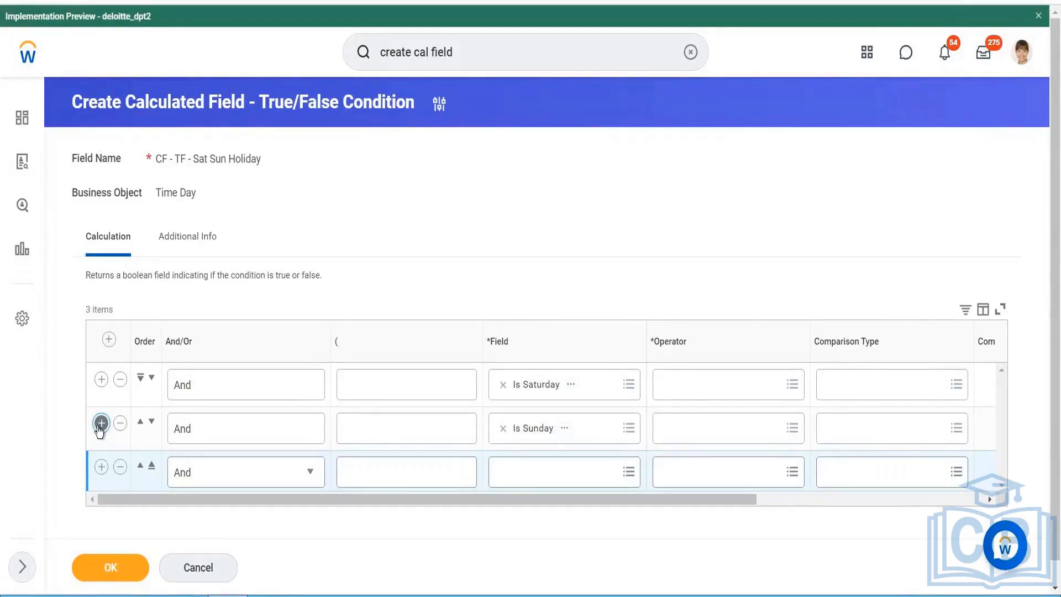
pyautogui.click(229, 429)
pyautogui.click(222, 440)
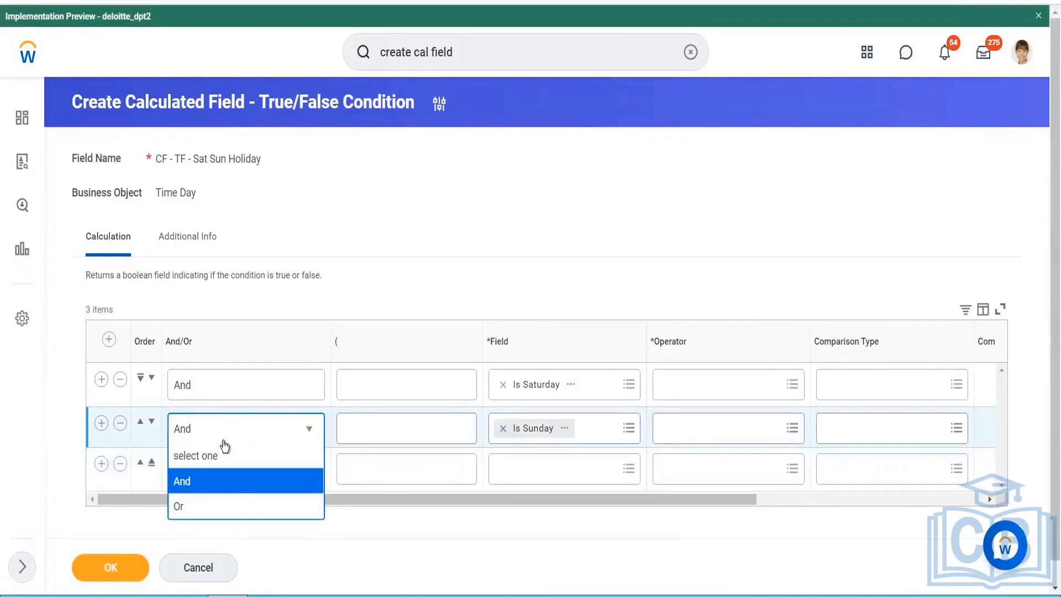
pyautogui.click(230, 505)
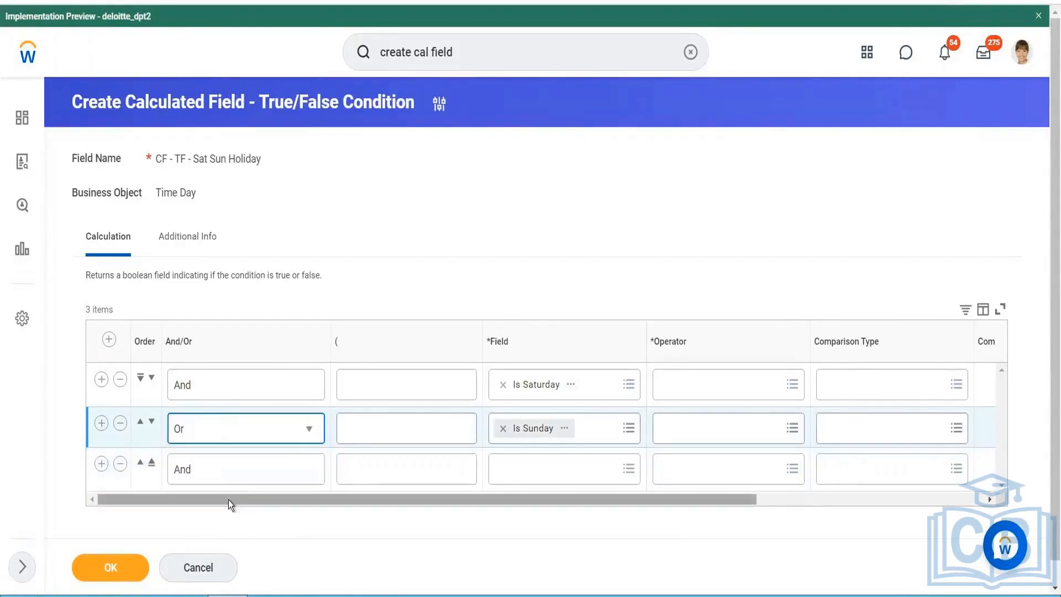
pyautogui.click(245, 464)
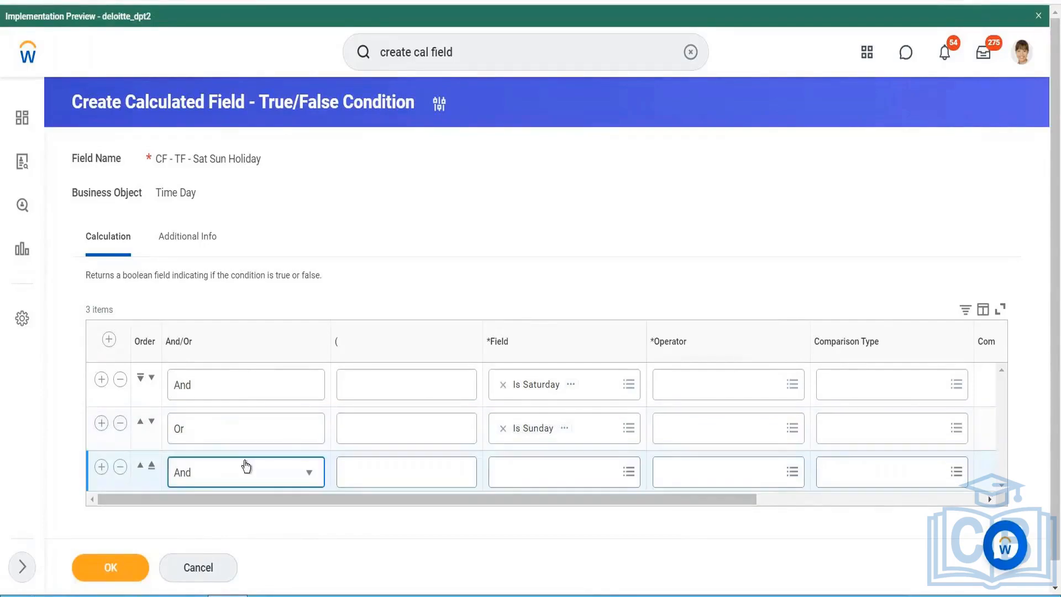
pyautogui.click(246, 467)
pyautogui.click(236, 546)
# - Open a parenthesis before the Is Saturday condition and use Is Holiday as the third condition's field
pyautogui.click(370, 392)
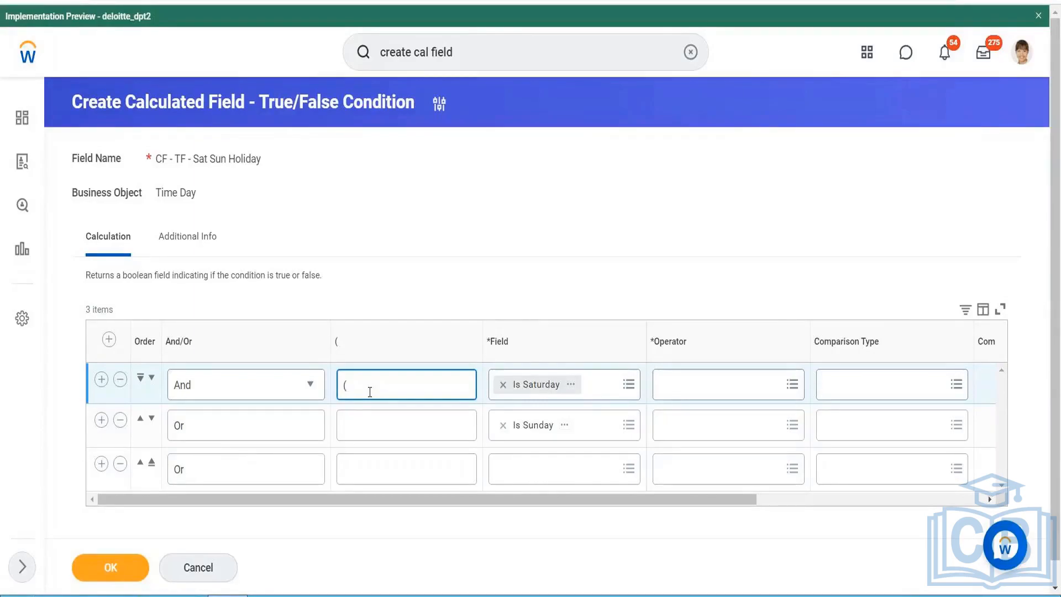
pyautogui.click(581, 485)
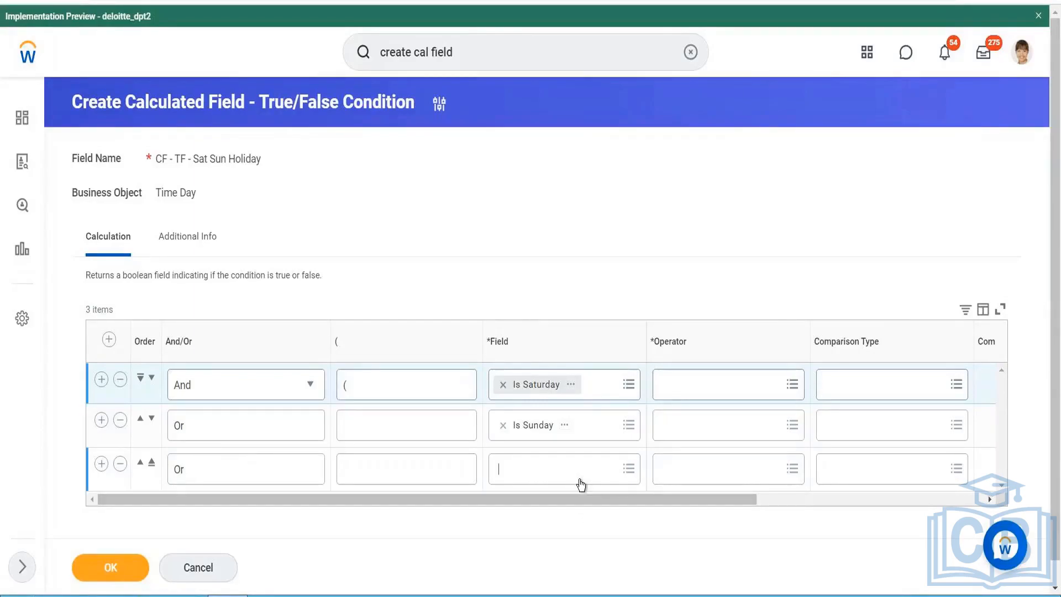
pyautogui.write('Is Holi')
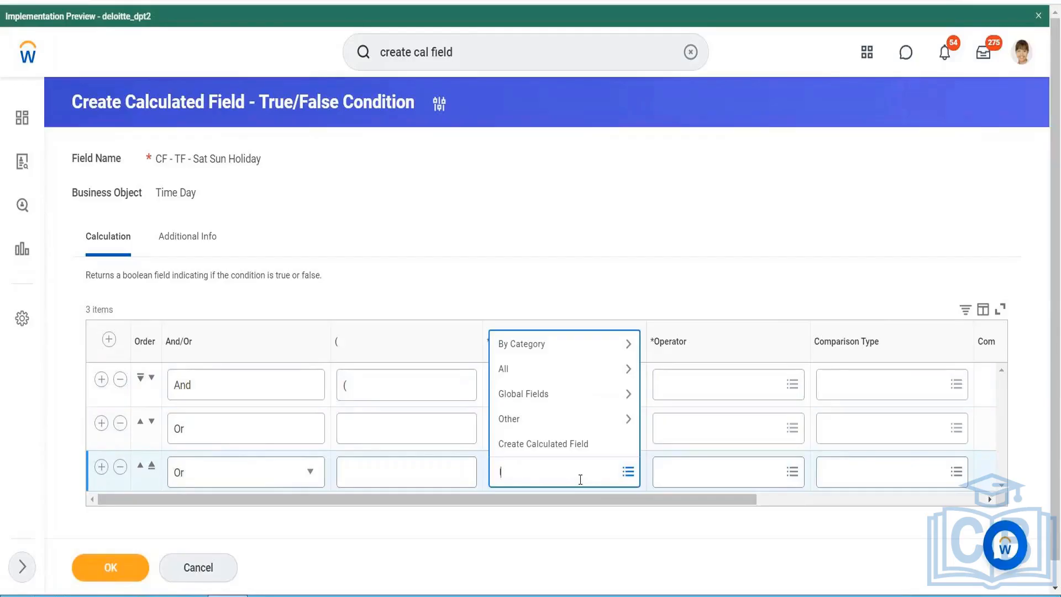
pyautogui.write('day')
pyautogui.press('Return')
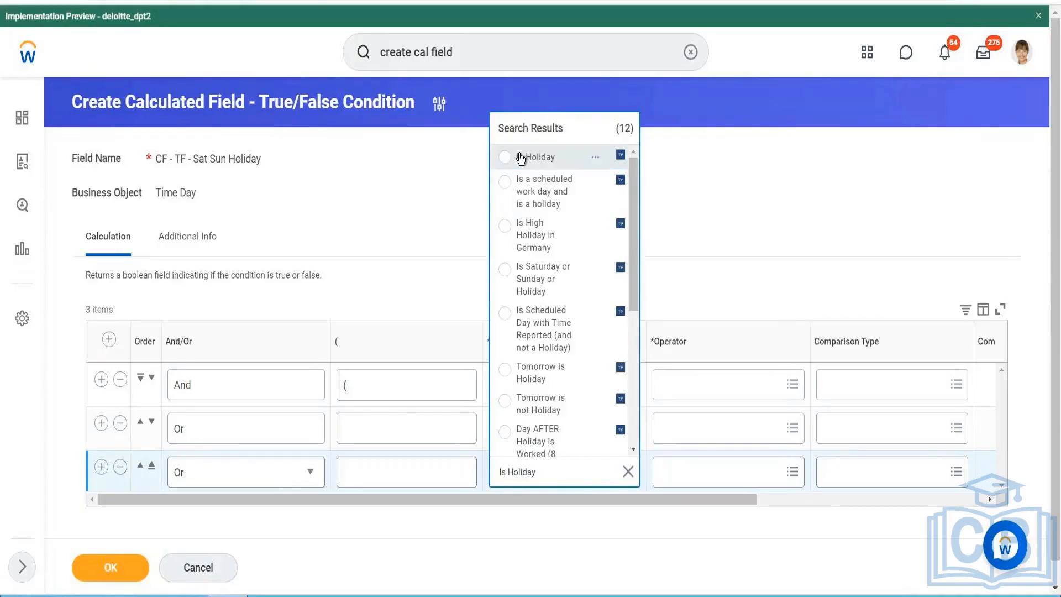
pyautogui.click(518, 156)
# - Set the Is Saturday condition's operator to equal to and its comparison value to true
pyautogui.click(708, 381)
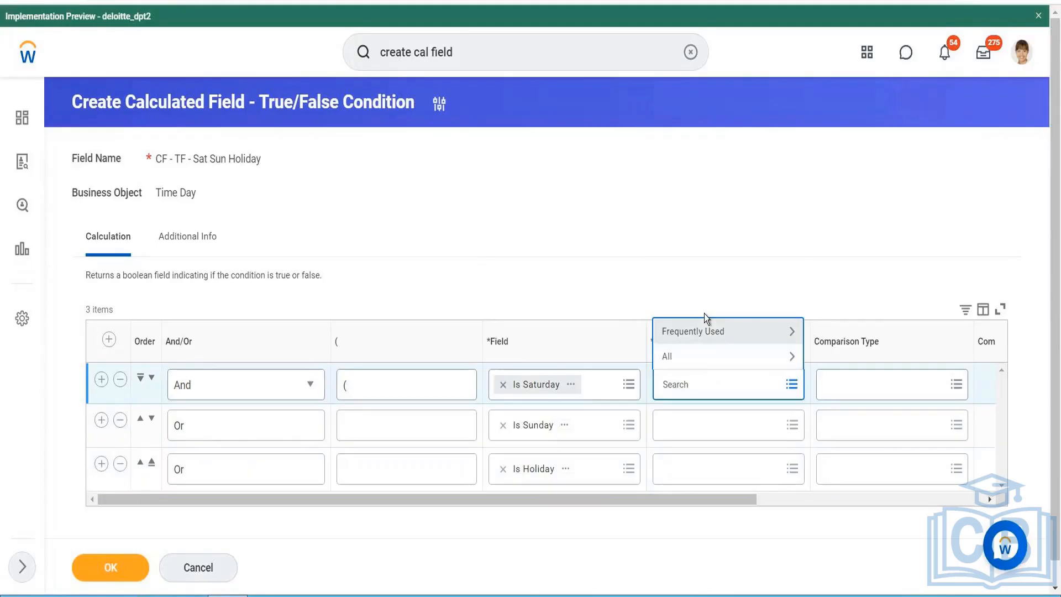
pyautogui.click(704, 327)
pyautogui.click(705, 331)
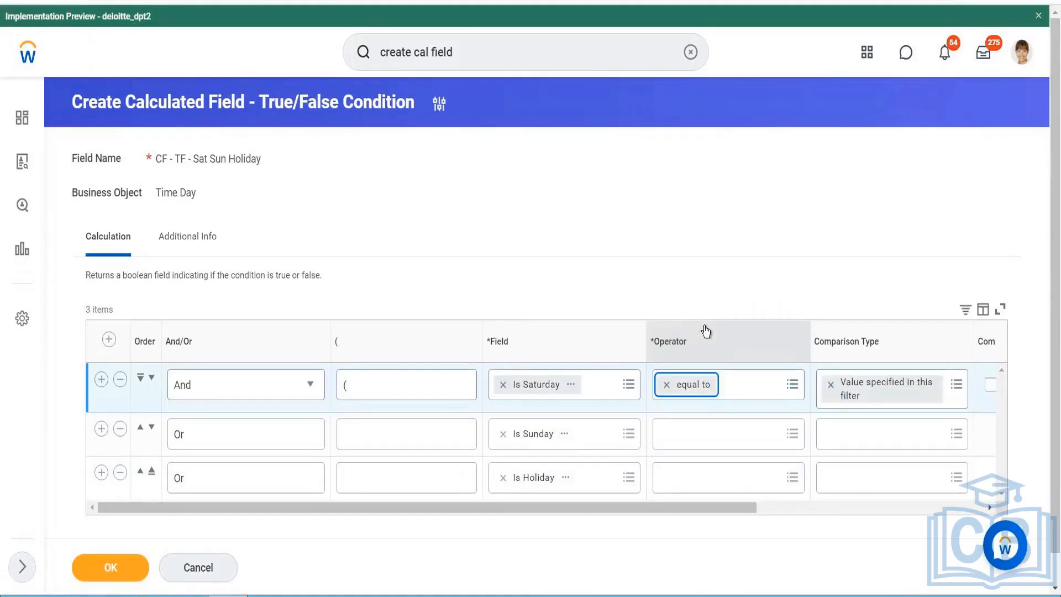
pyautogui.rightClick(990, 389)
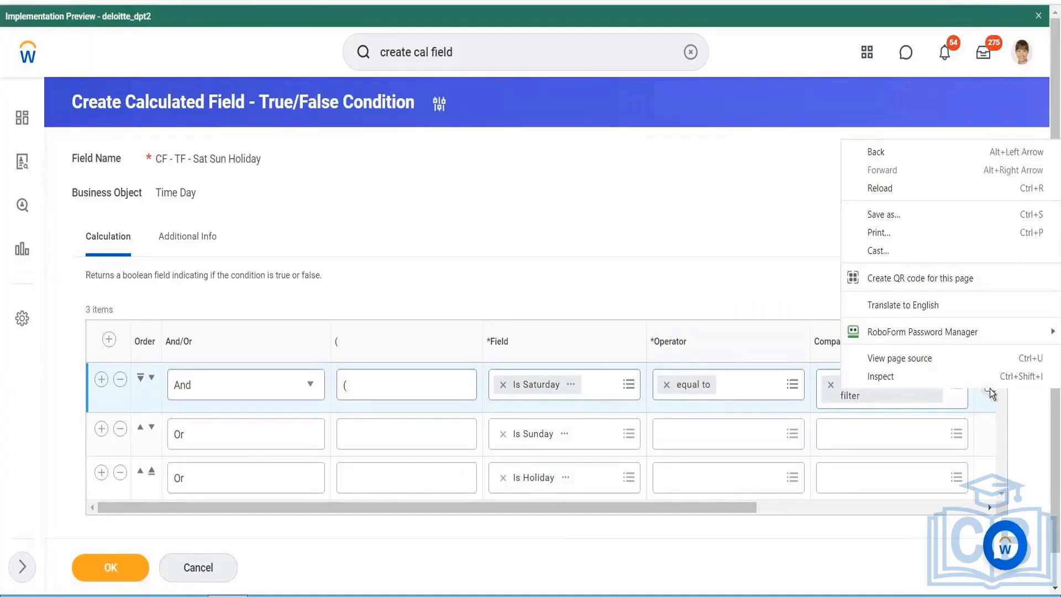
pyautogui.click(652, 205)
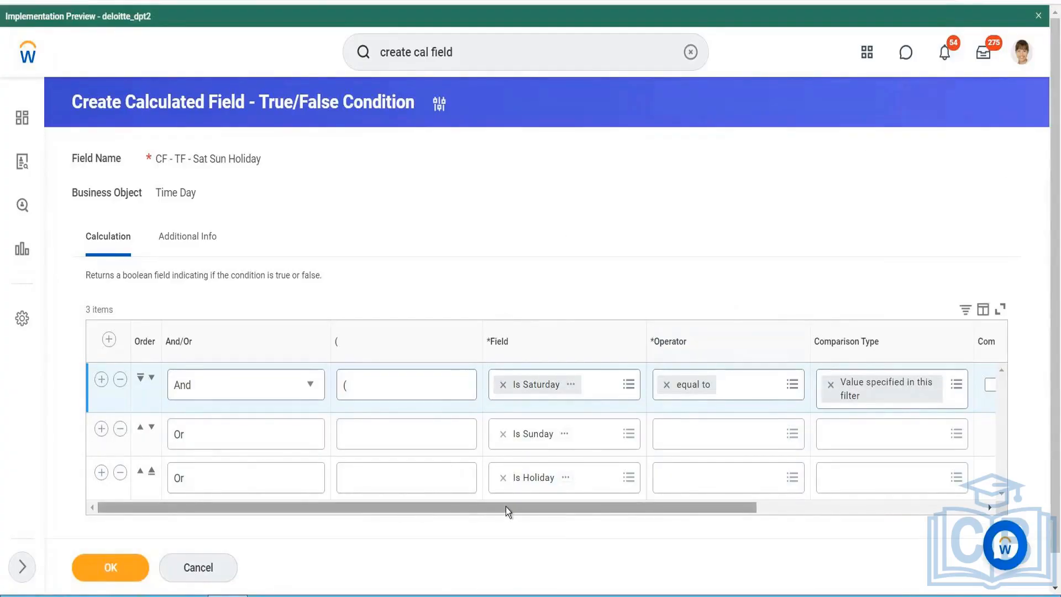
pyautogui.moveTo(548, 515); pyautogui.dragTo(559, 515)
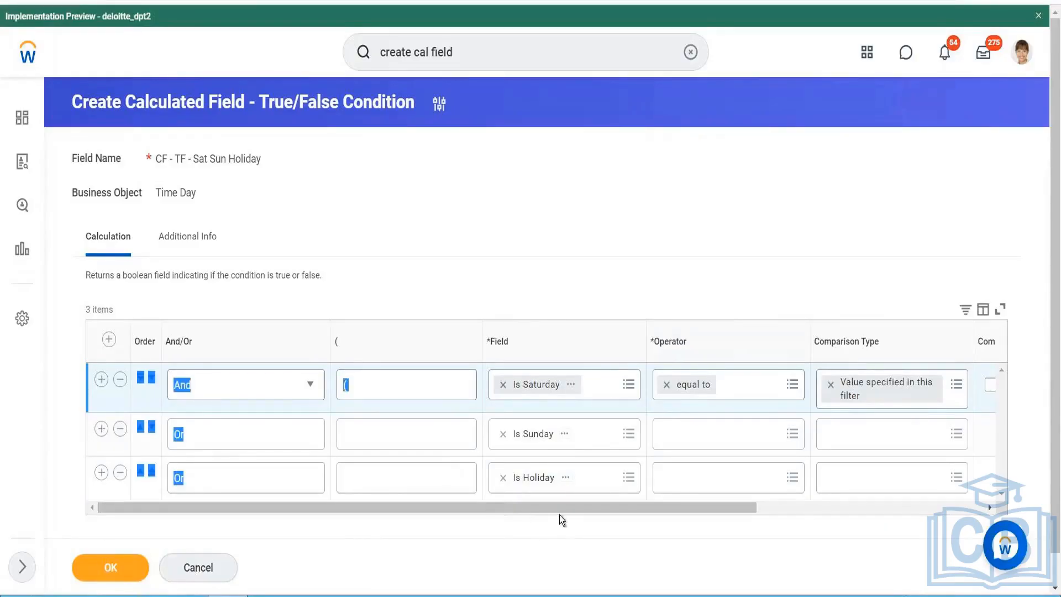
pyautogui.click(553, 552)
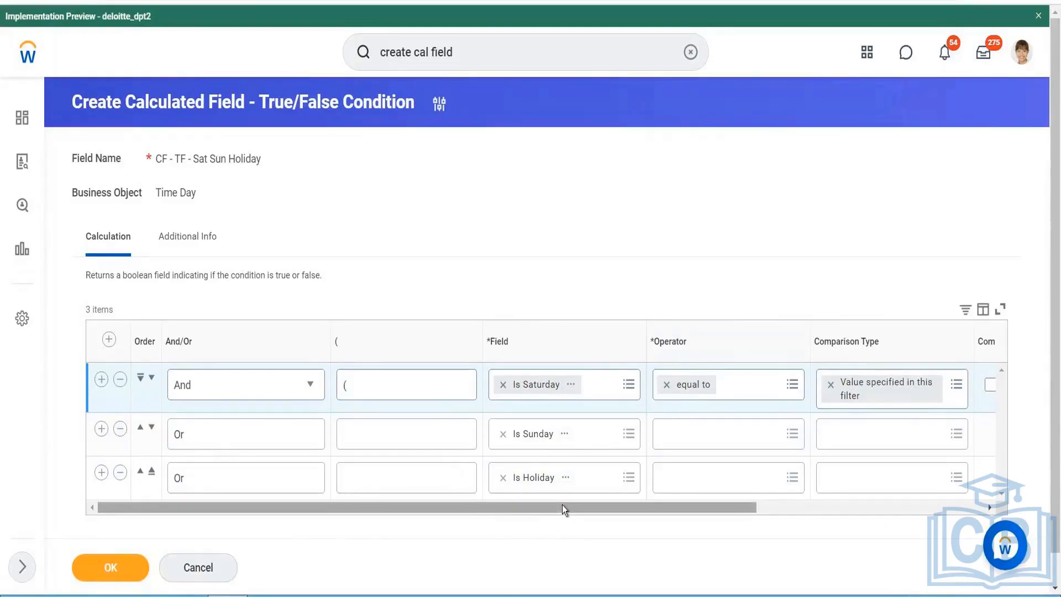
pyautogui.moveTo(562, 505); pyautogui.dragTo(677, 507)
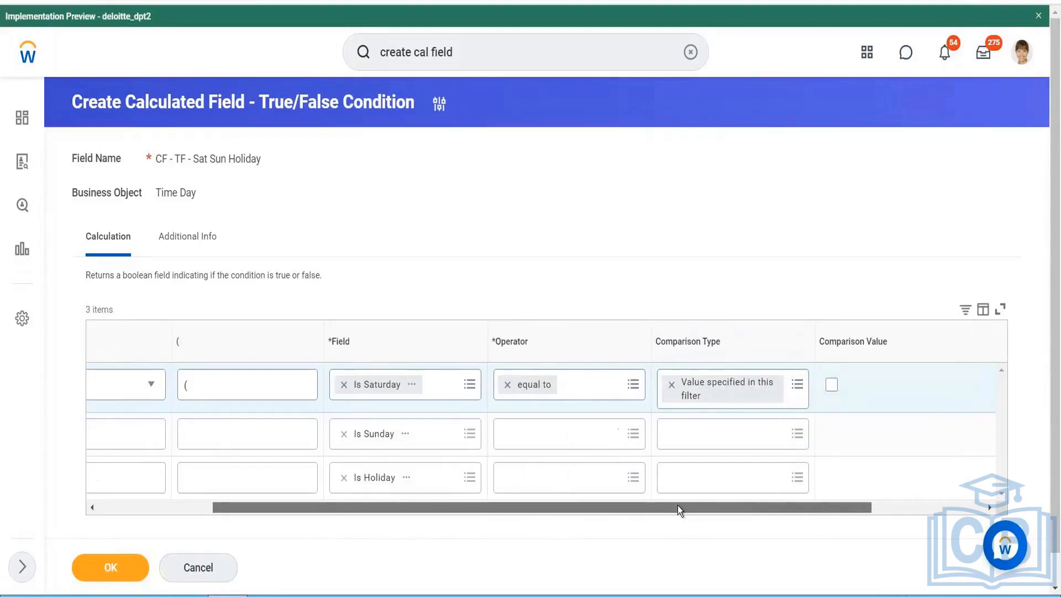
pyautogui.click(832, 385)
# - Set the Is Sunday condition's operator to equal to and its comparison value to true
pyautogui.click(599, 436)
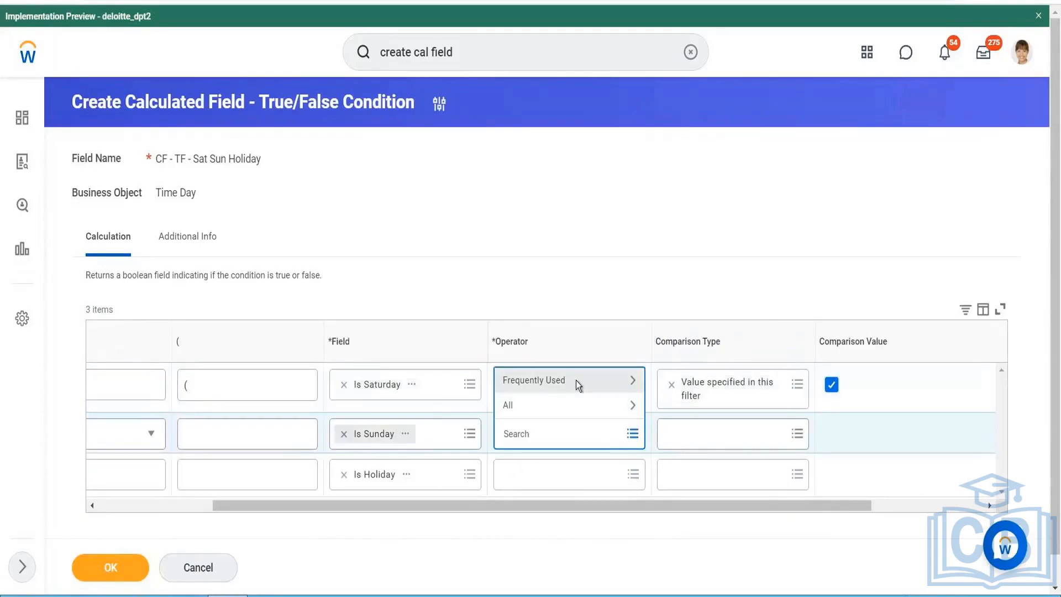
pyautogui.click(576, 381)
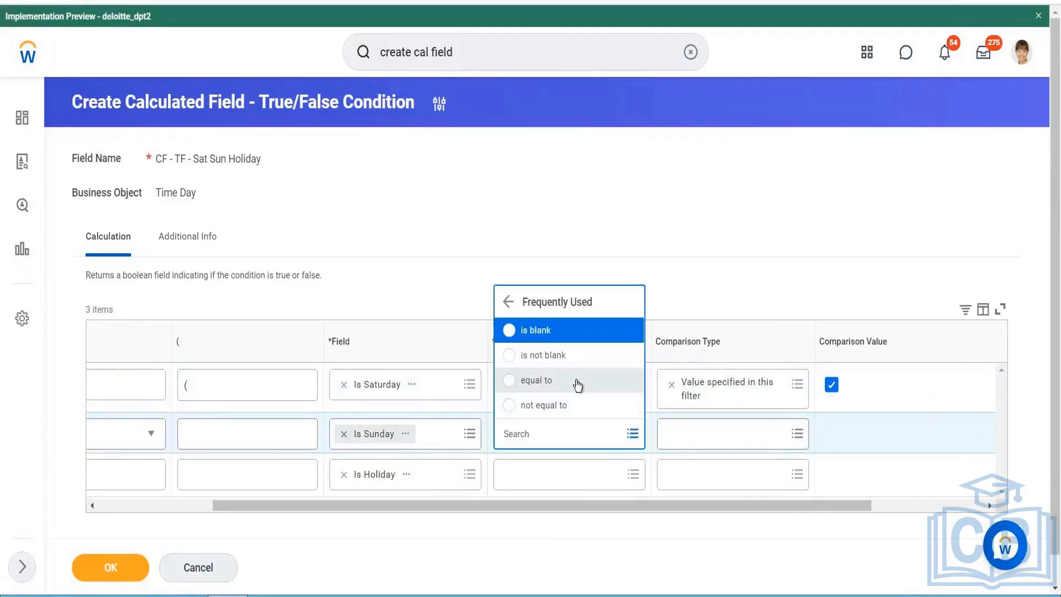
pyautogui.click(578, 385)
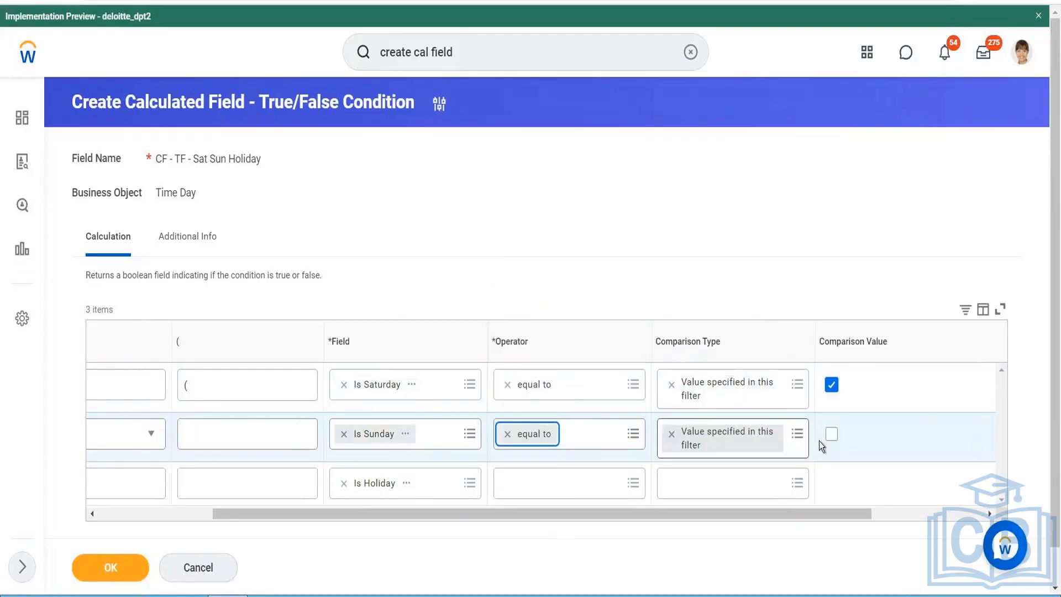
pyautogui.click(831, 433)
# - Set the Is Holiday condition's operator to equal to and its comparison value to true
pyautogui.click(595, 482)
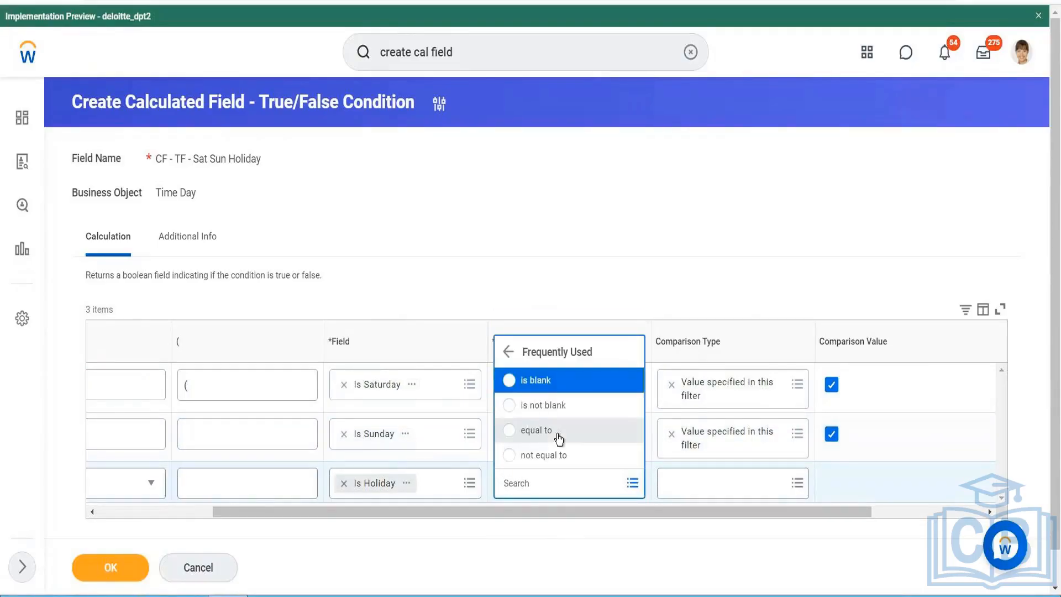
pyautogui.click(558, 431)
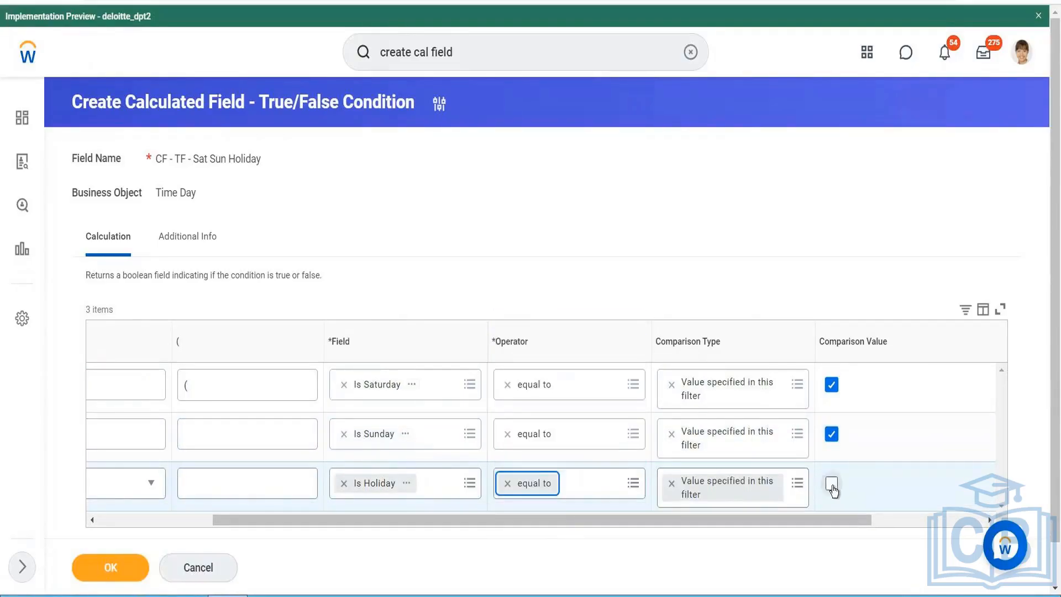
pyautogui.click(831, 483)
# - Add the closing parenthesis after the Is Holiday condition and save the calculated field
pyautogui.hscroll(3, 880, 535)
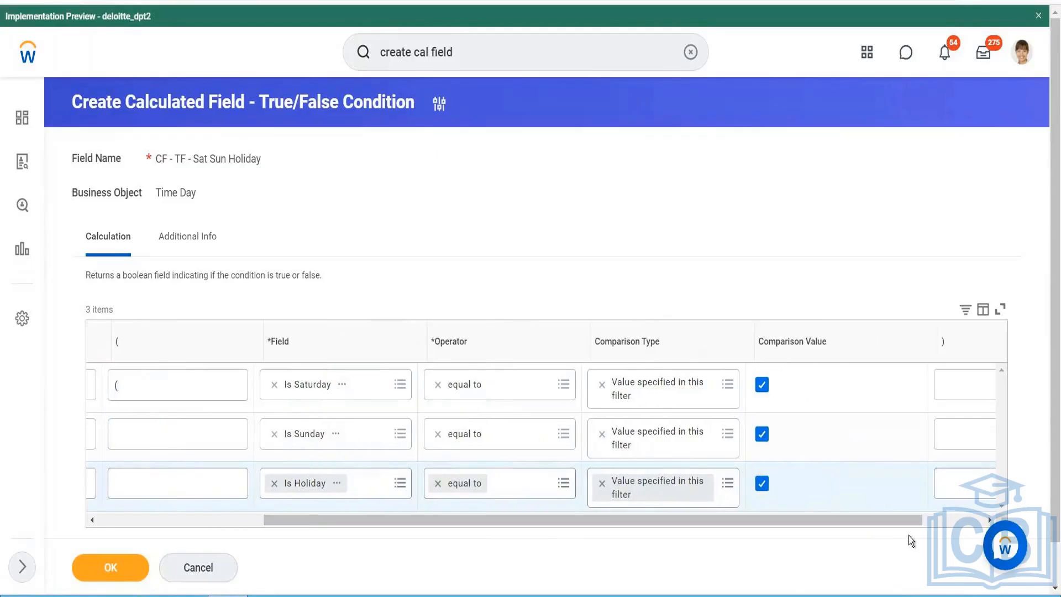
pyautogui.click(914, 488)
pyautogui.write(')')
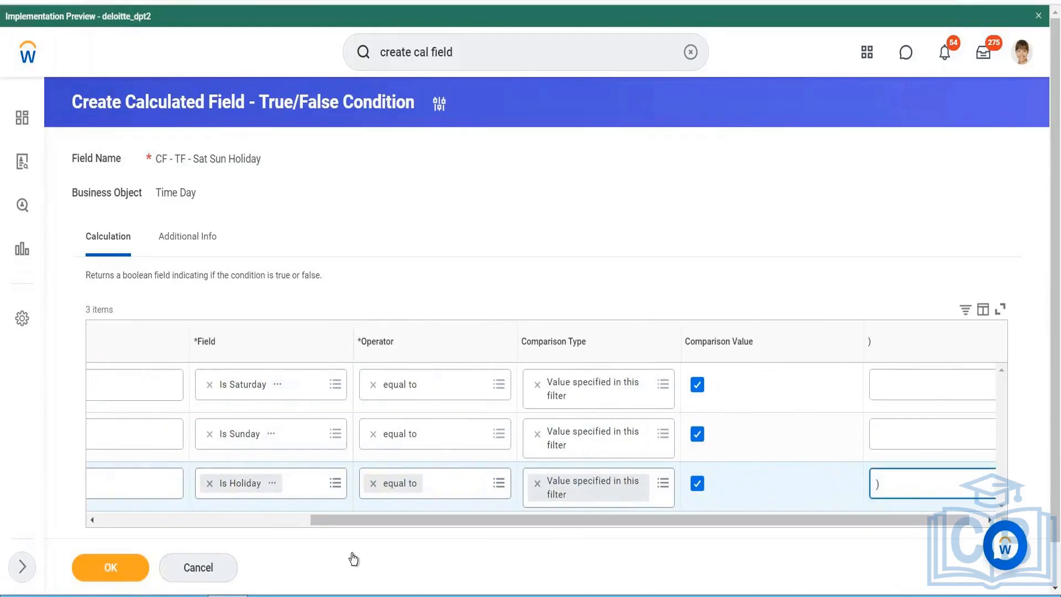
pyautogui.hscroll(-5, 210, 497)
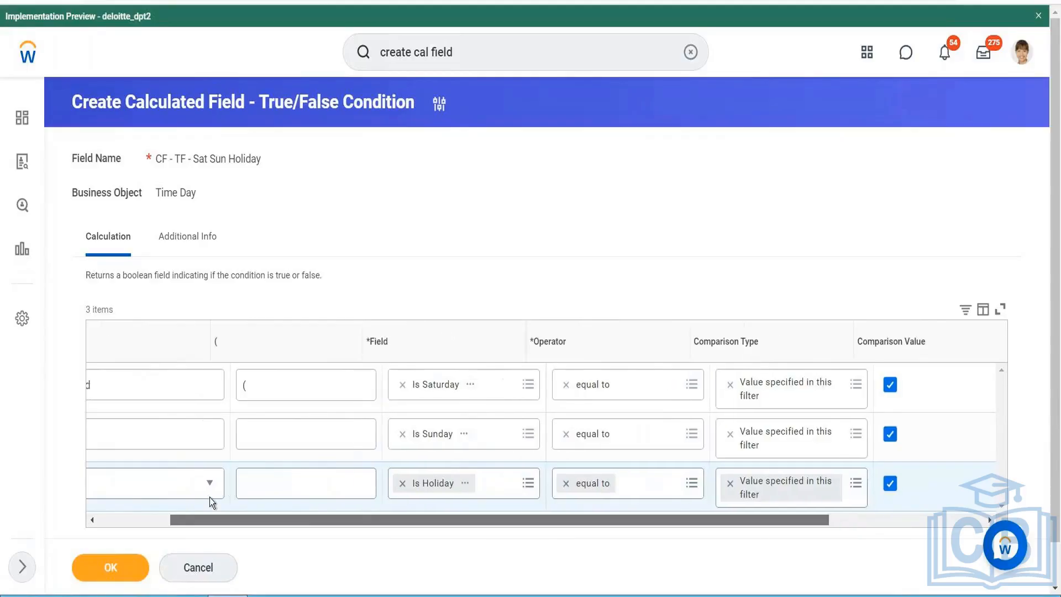
pyautogui.click(125, 568)
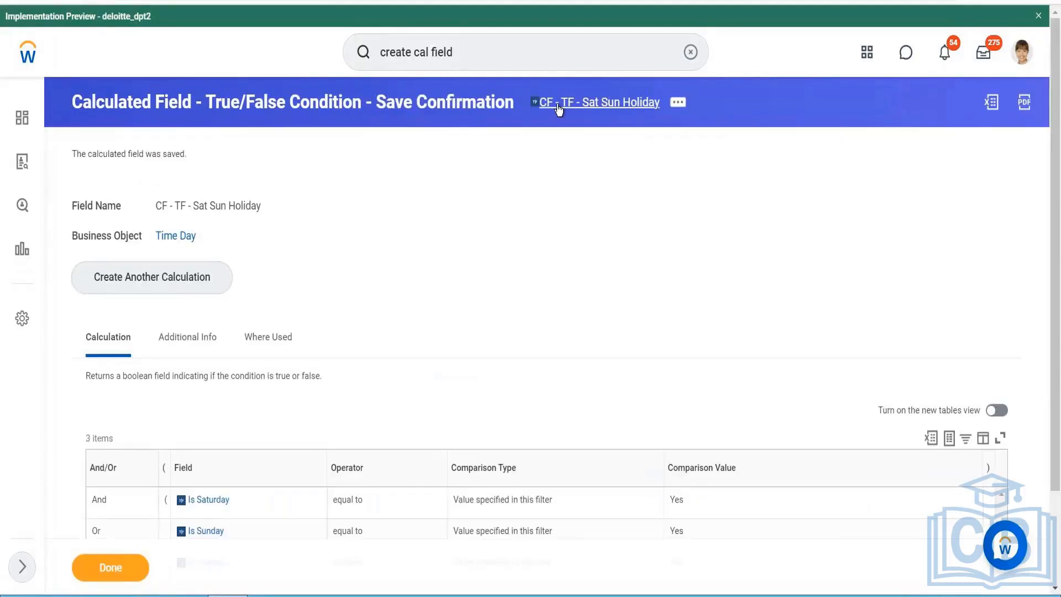
# - Copy the calculated field's name and add CF - TF - Sat Sun Holiday as the time block calculation's Time Day condition
pyautogui.rightClick(559, 109)
pyautogui.click(577, 165)
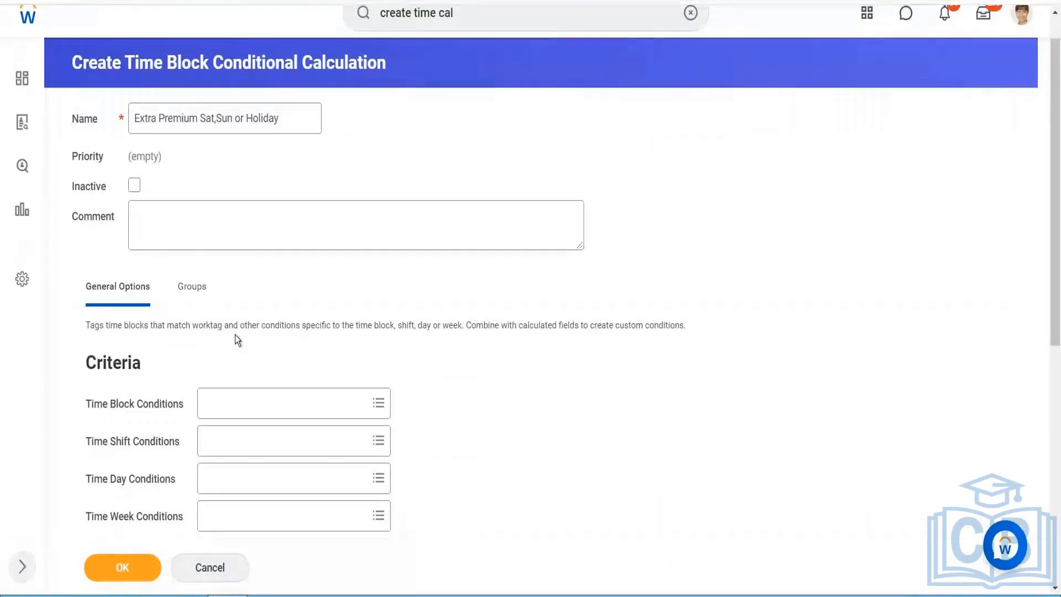
pyautogui.click(211, 478)
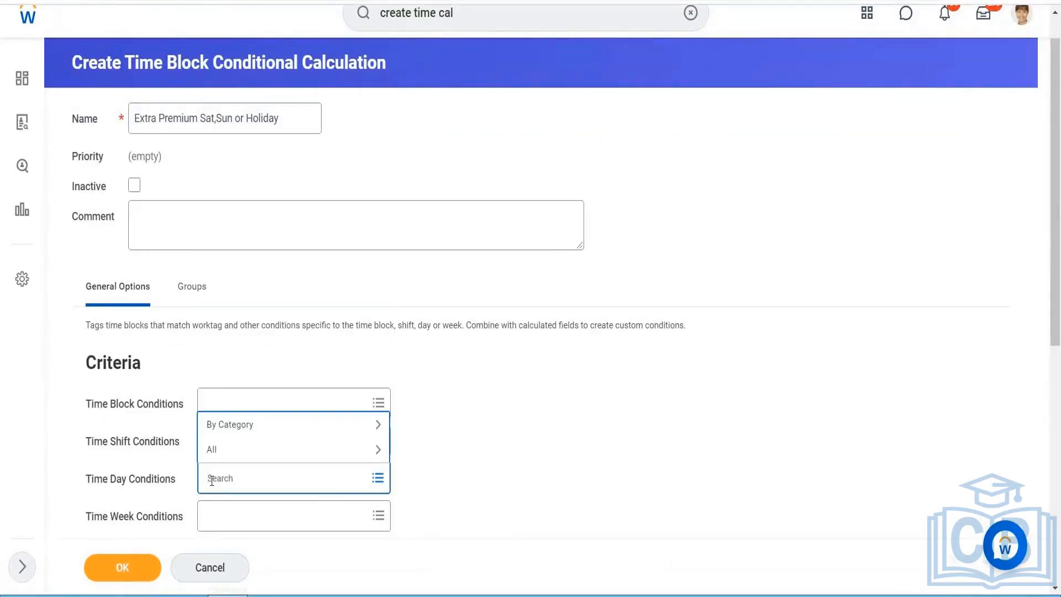
pyautogui.hotkey('ctrl', 'v')
pyautogui.press('Return')
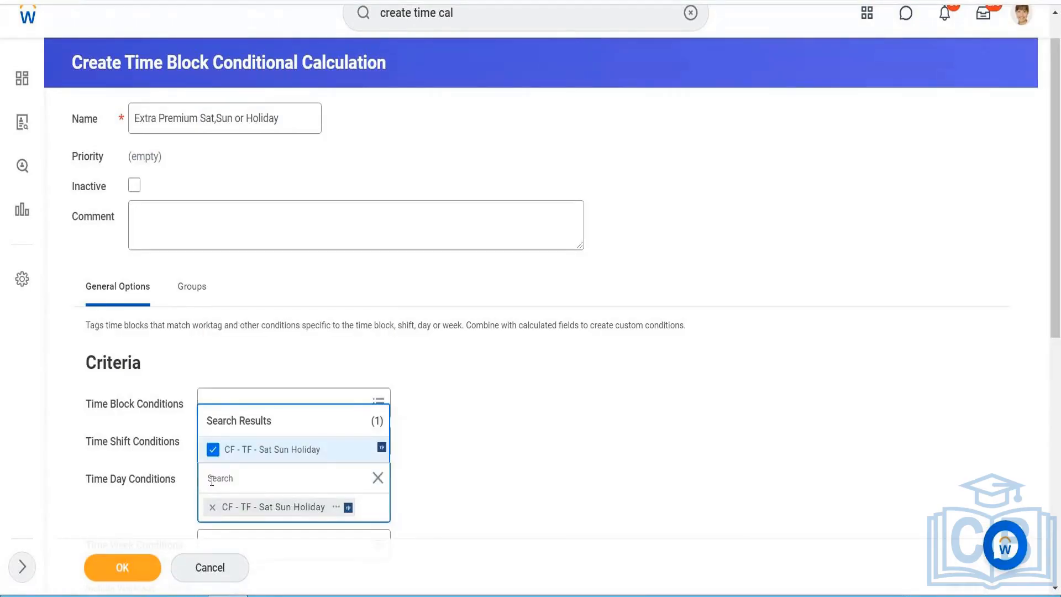
pyautogui.click(552, 429)
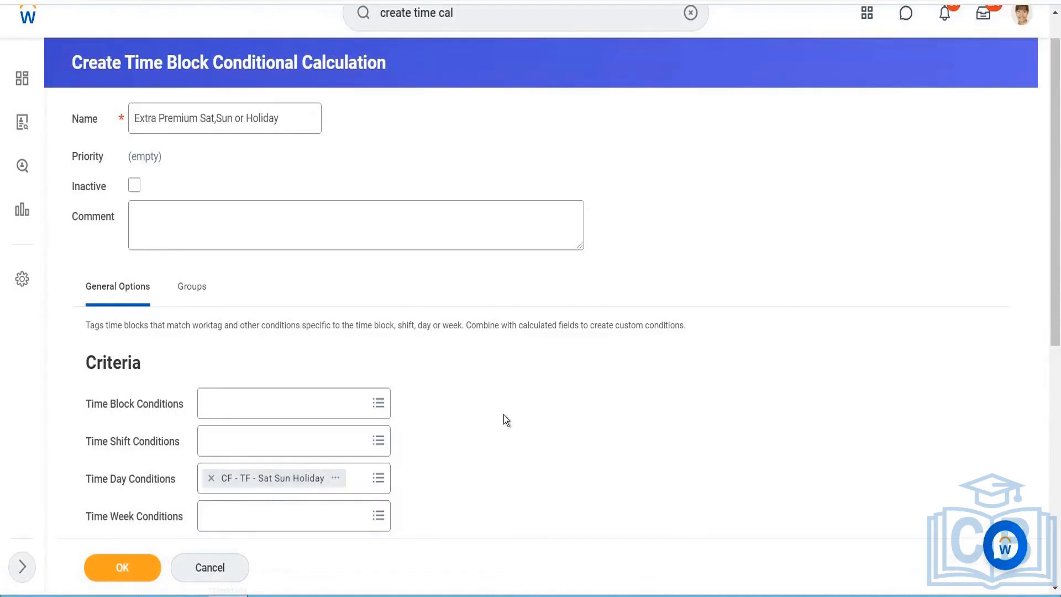
# - Set Time Day Based On to Calendar Date and save the time block conditional calculation
pyautogui.scroll(-8, 503, 418)
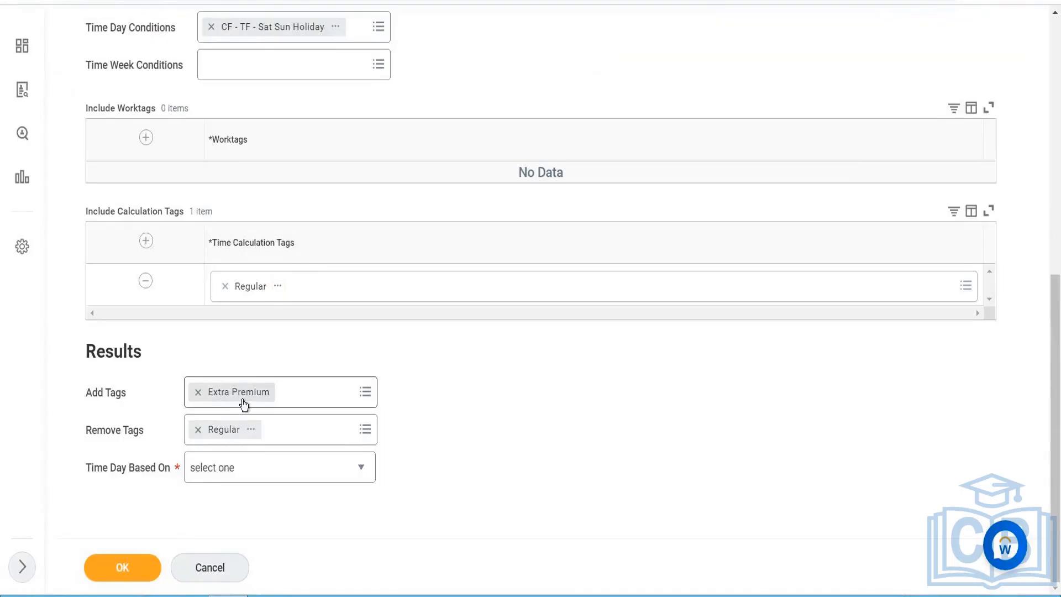
pyautogui.click(123, 567)
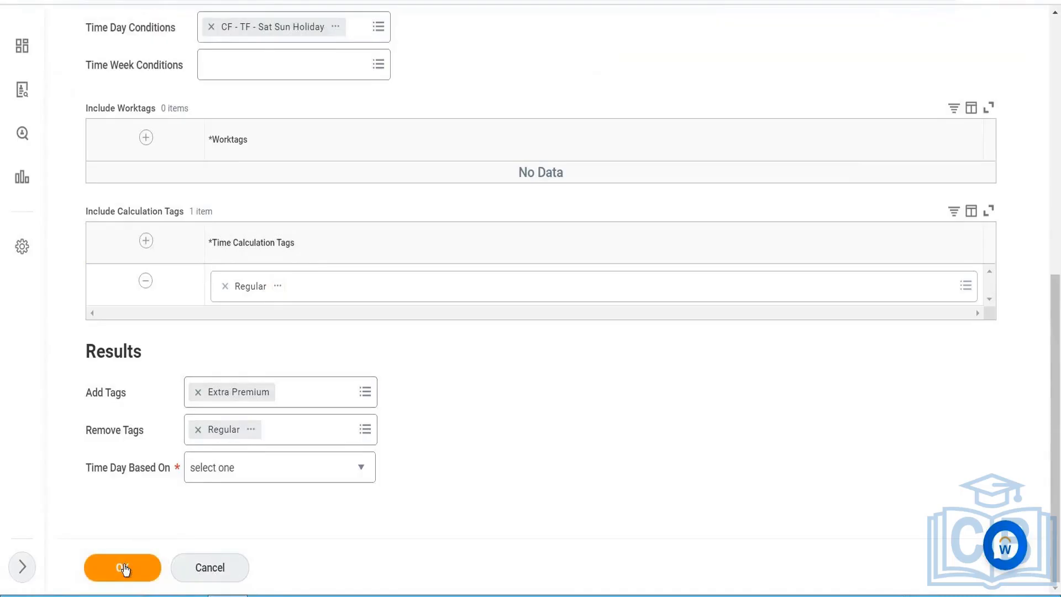
pyautogui.click(222, 474)
pyautogui.click(227, 430)
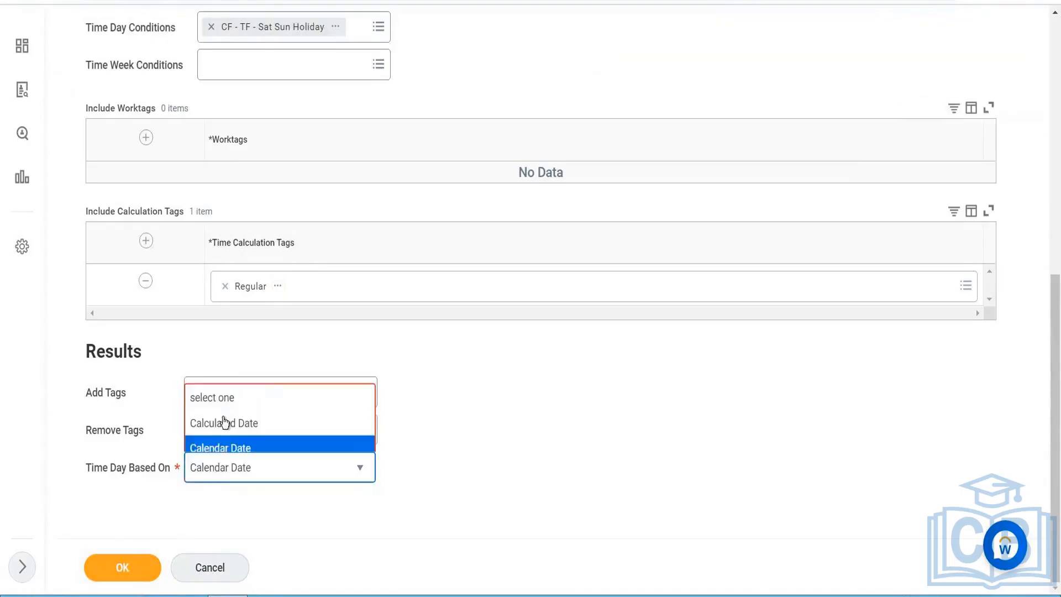
pyautogui.click(131, 574)
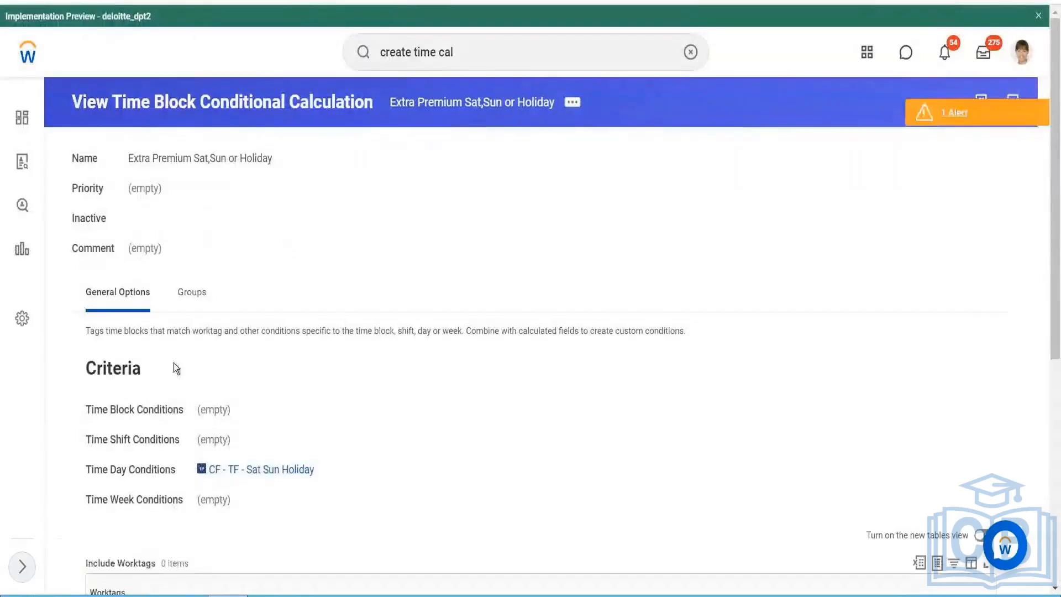
# - Maintain the priority of the Extra Premium Sat,Sun or Holiday calculation, setting it to 015, and save
pyautogui.click(571, 103)
pyautogui.moveTo(122, 269)
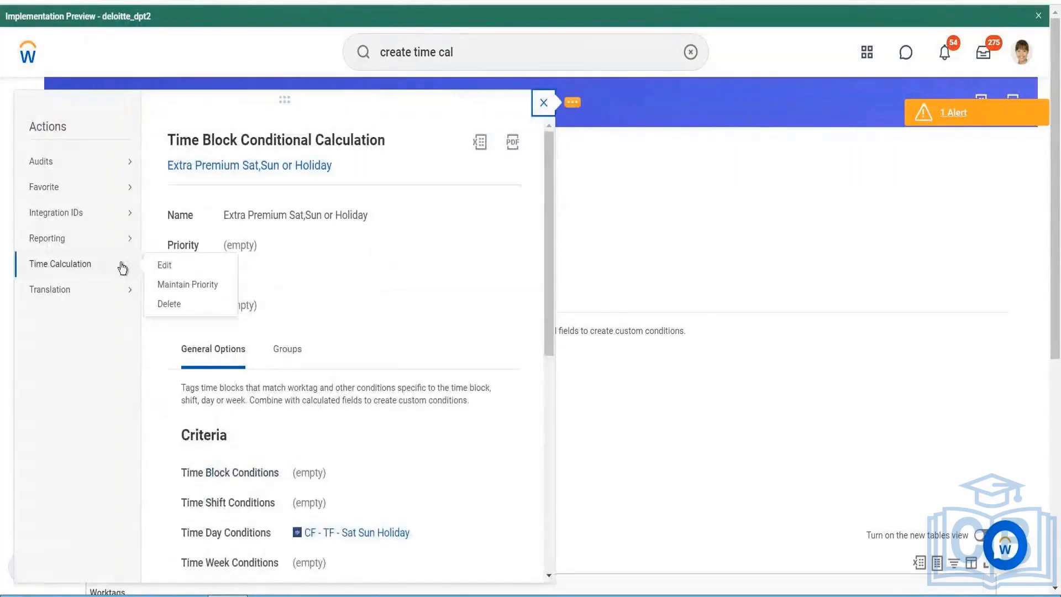
pyautogui.click(187, 285)
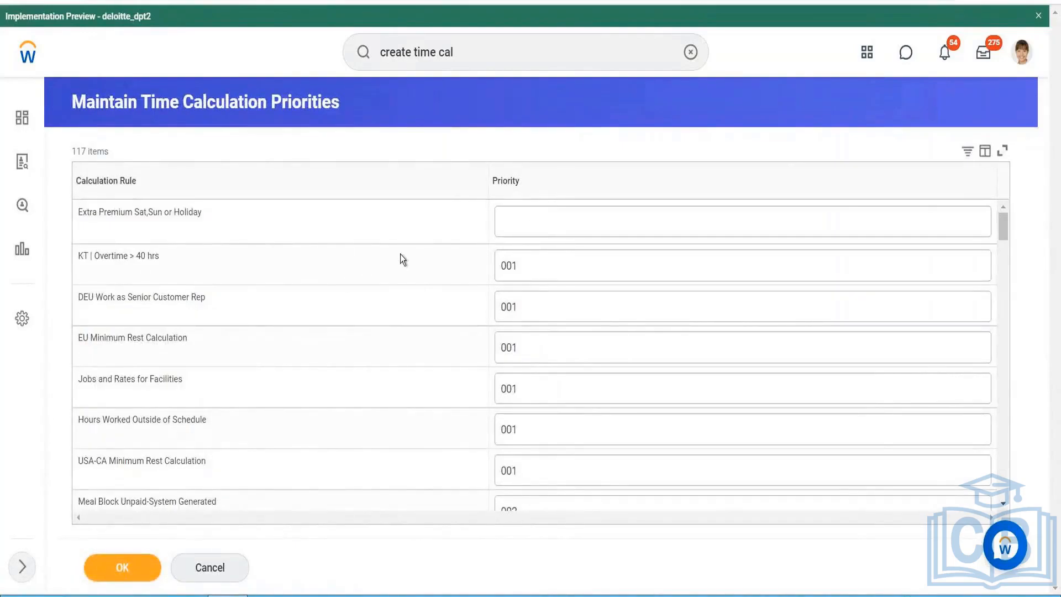
pyautogui.click(534, 226)
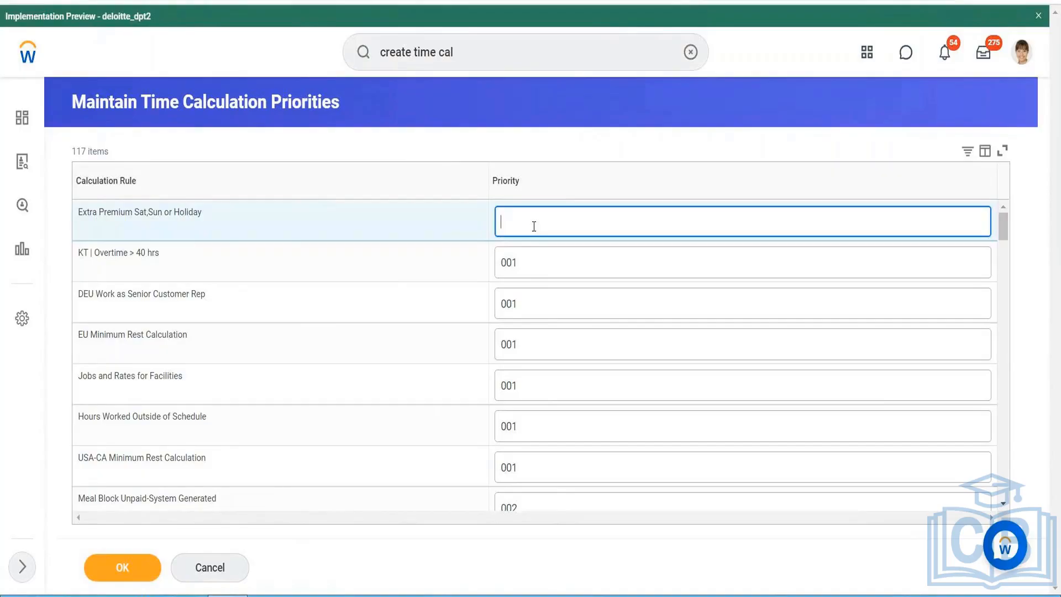
pyautogui.write('014')
pyautogui.press('BackSpace')
pyautogui.write('5')
pyautogui.click(127, 575)
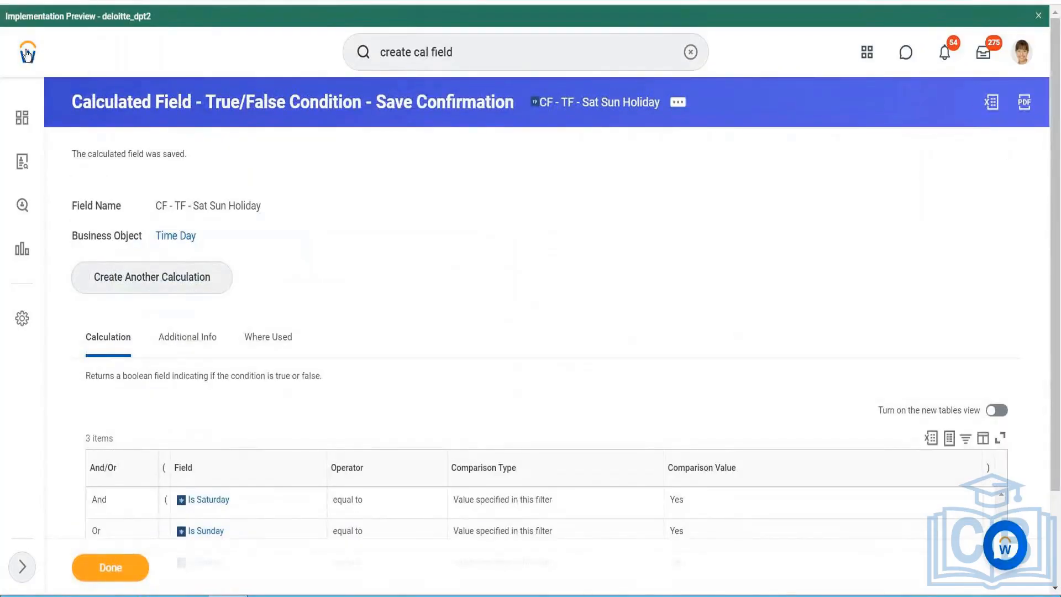
# - Return to the home page and search for the employee by name
pyautogui.click(26, 54)
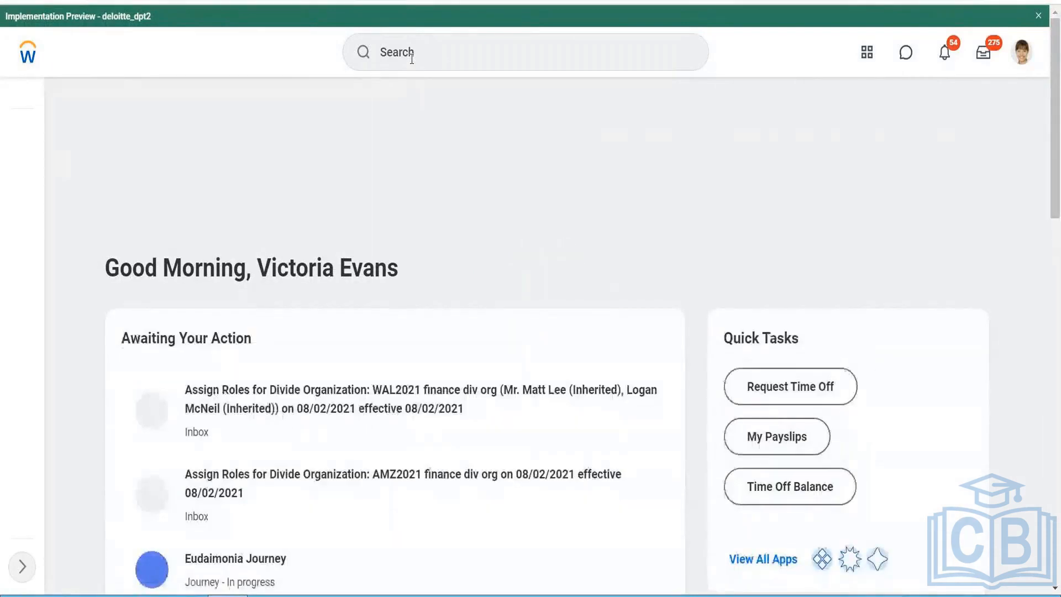
pyautogui.click(411, 59)
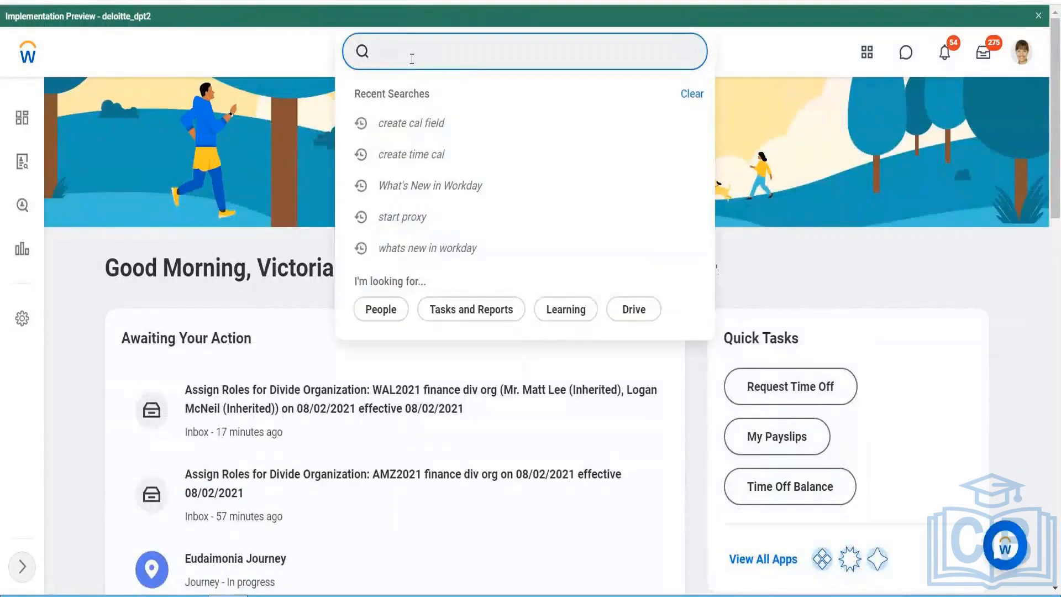
pyautogui.write('bet li')
pyautogui.press('Return')
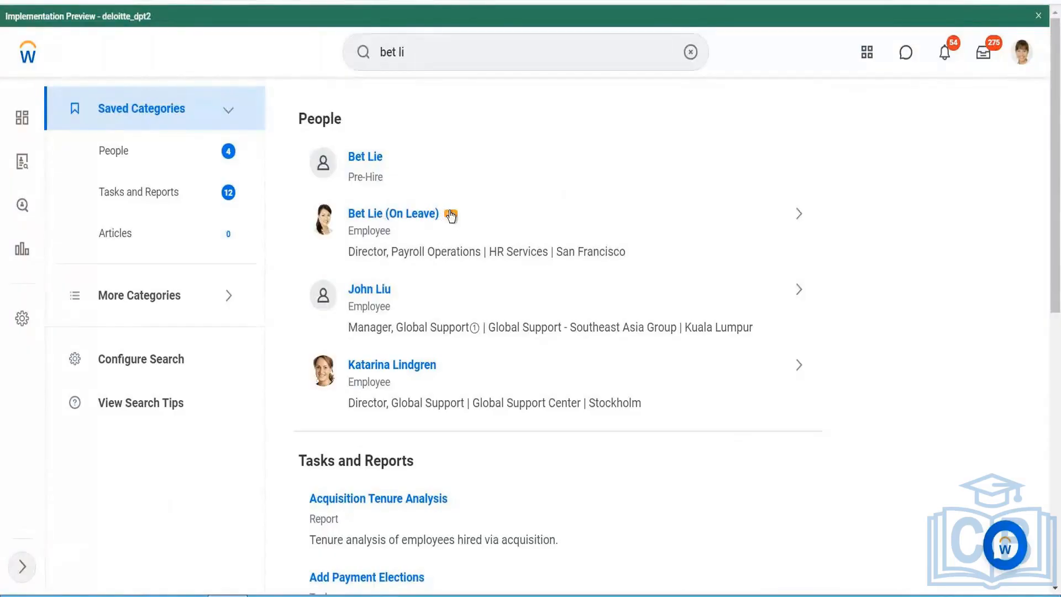
# - Open time entry for the on-leave employee, keeping the date 08/25/2021, and go to the week of Aug 30 – Sep 5, 2021
pyautogui.click(451, 215)
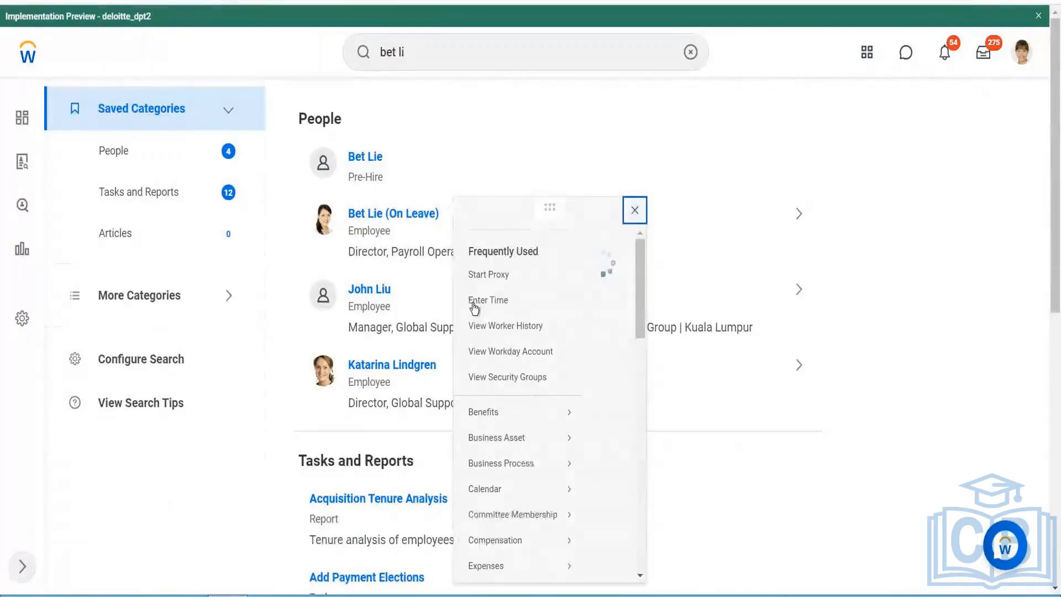
pyautogui.click(477, 309)
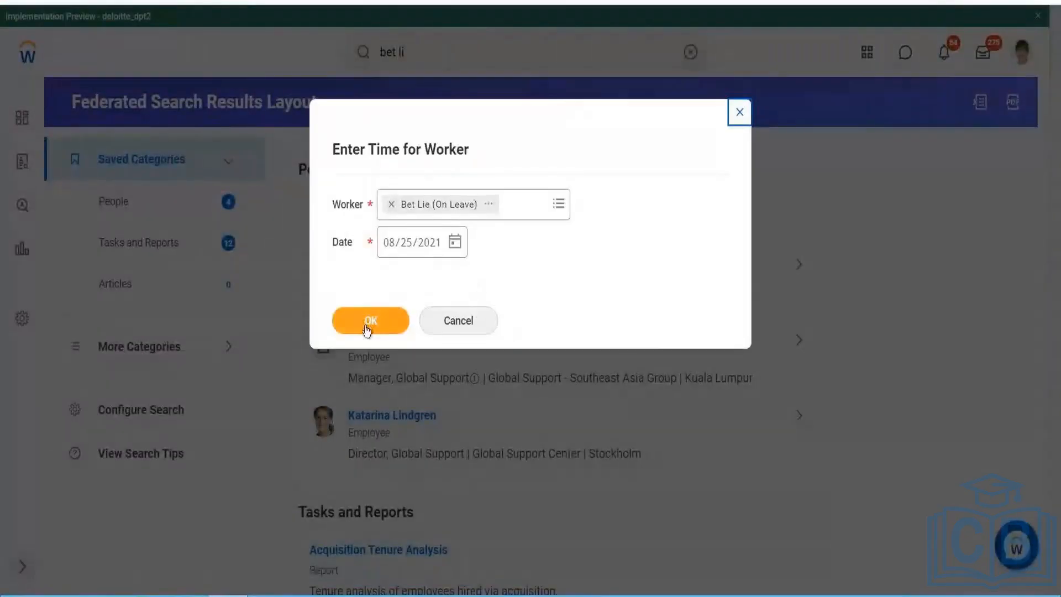
pyautogui.click(365, 326)
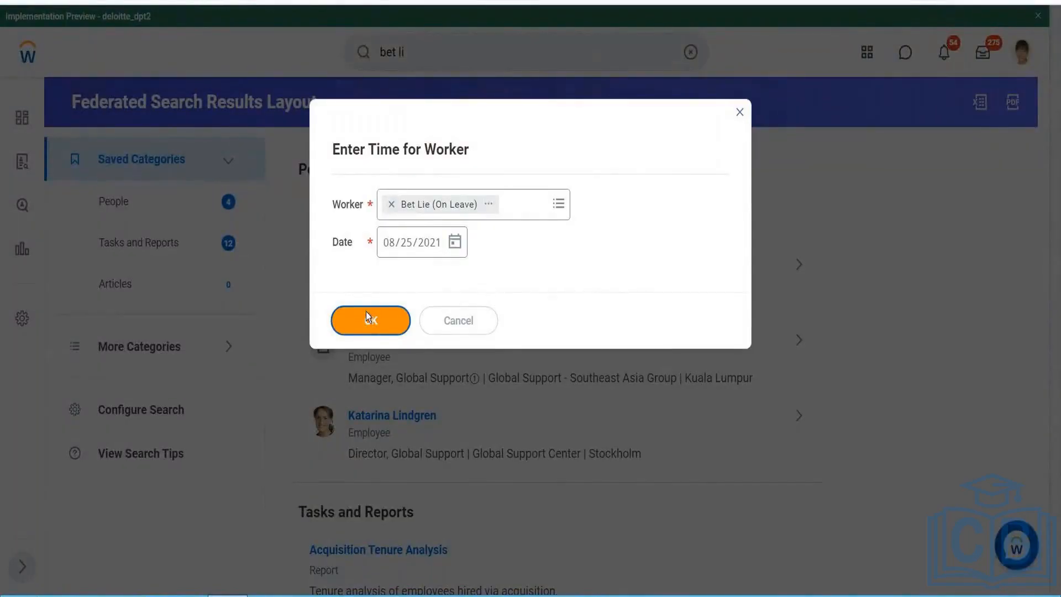
pyautogui.click(366, 312)
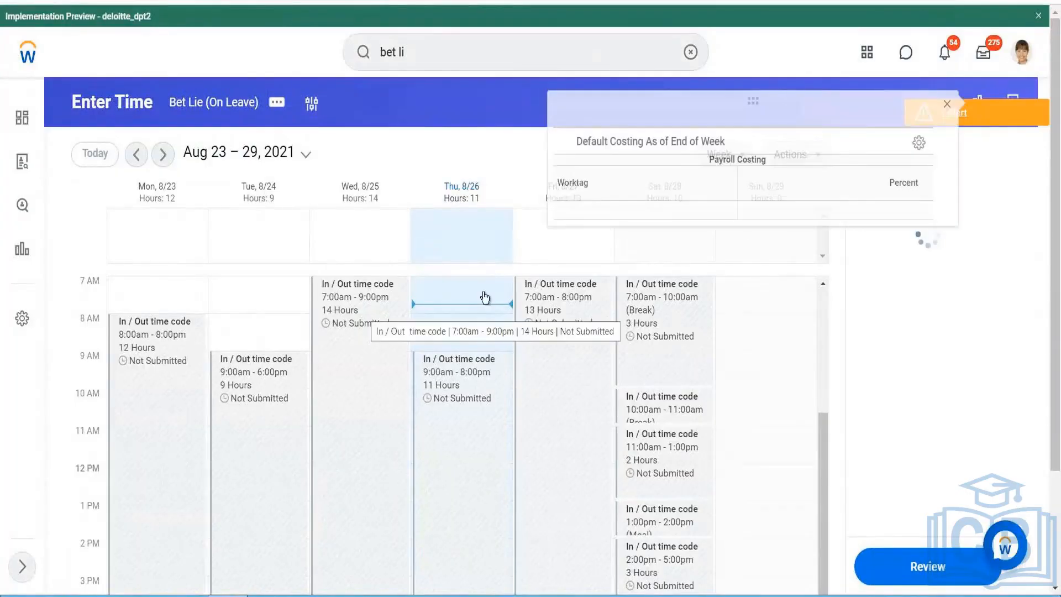
pyautogui.click(948, 103)
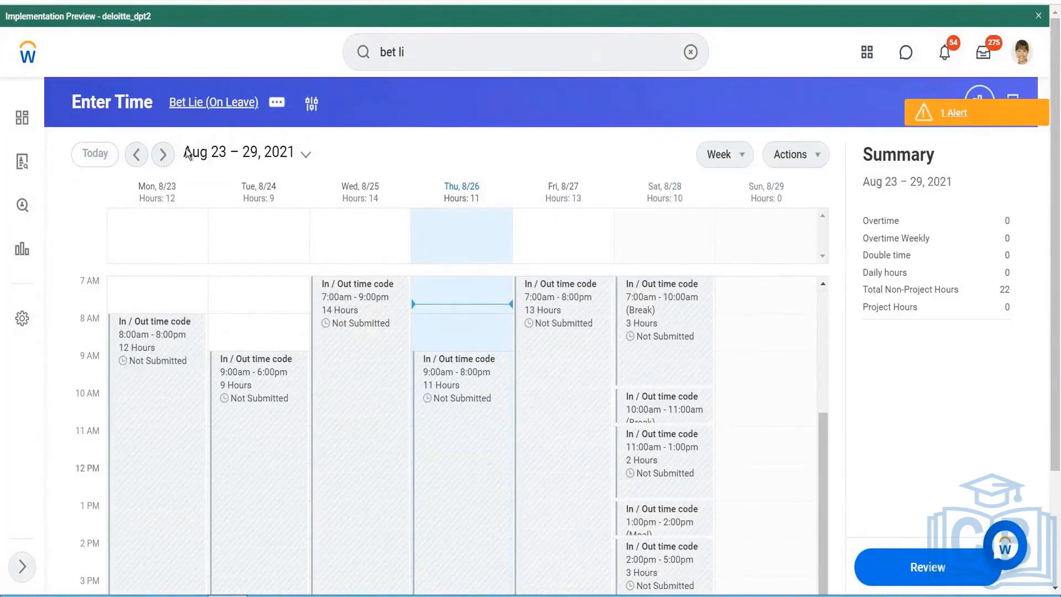
pyautogui.click(164, 156)
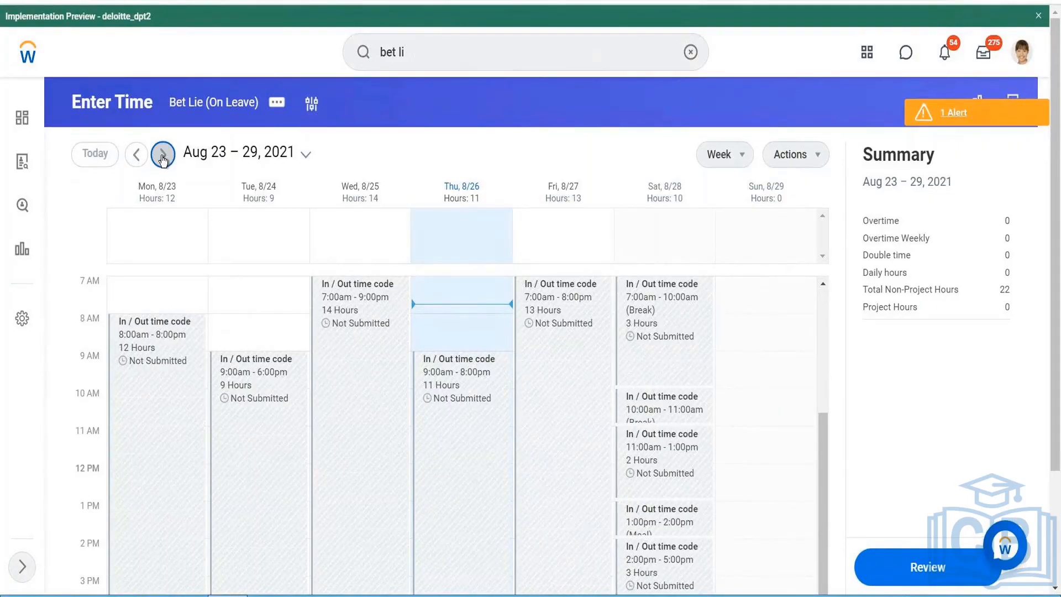
pyautogui.click(163, 158)
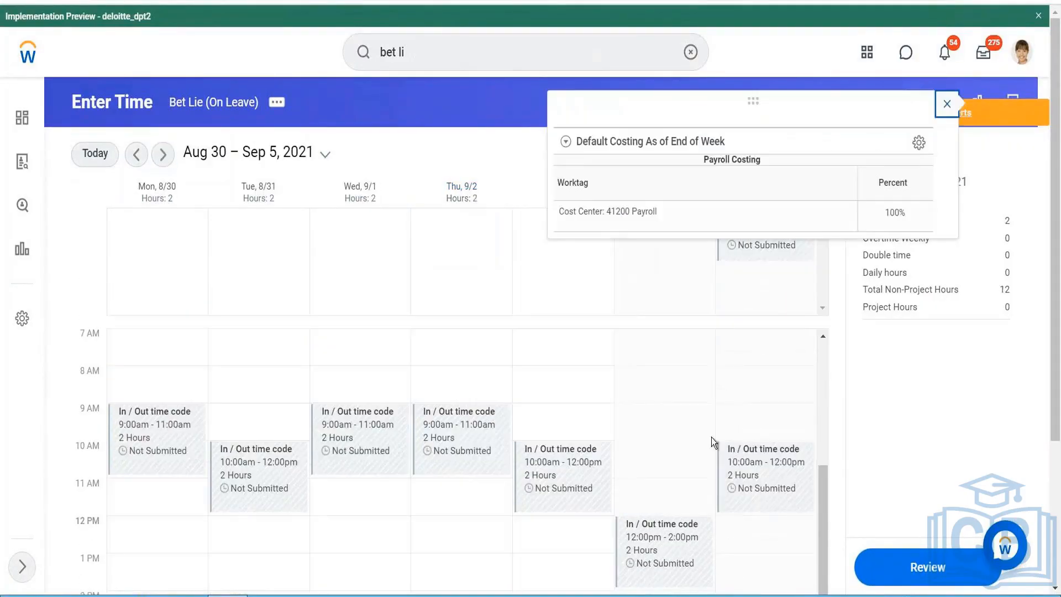
pyautogui.click(946, 104)
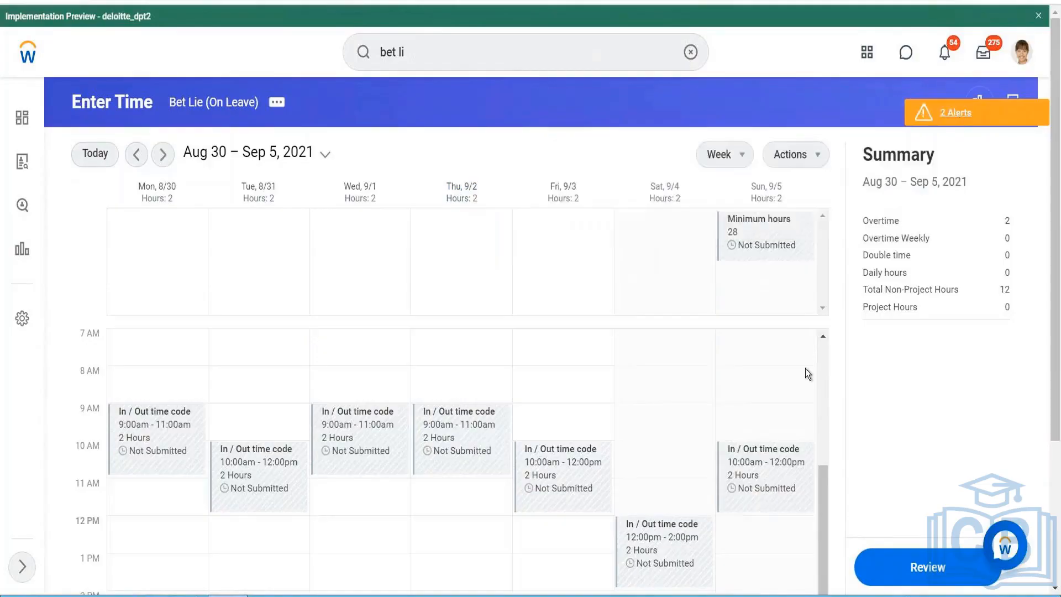
# - Delete the existing In / Out time code blocks on Saturday 9/4 and Sunday 9/5
pyautogui.click(675, 531)
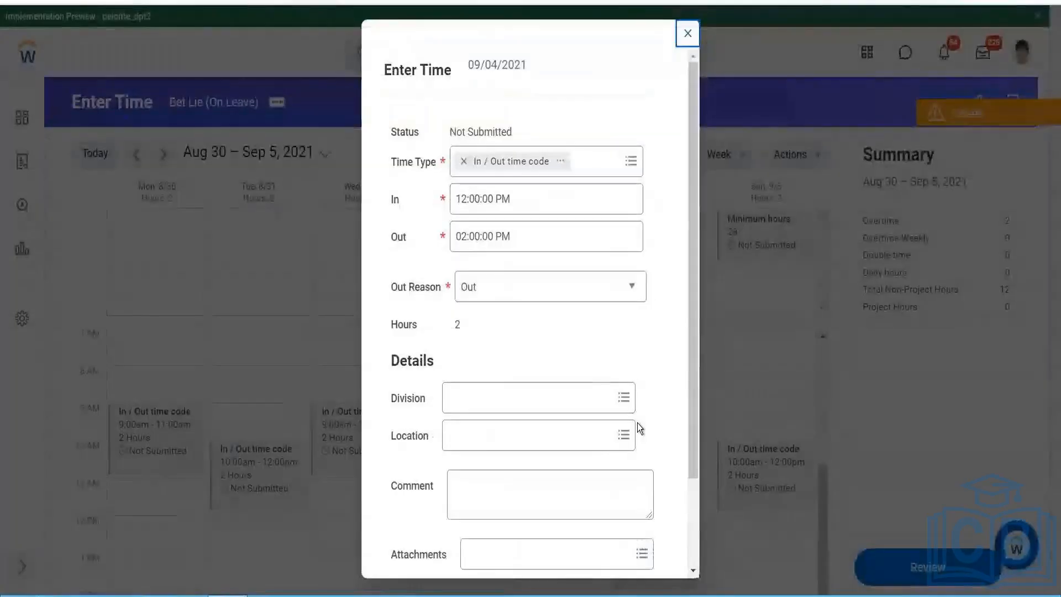
pyautogui.scroll(-2, 607, 429)
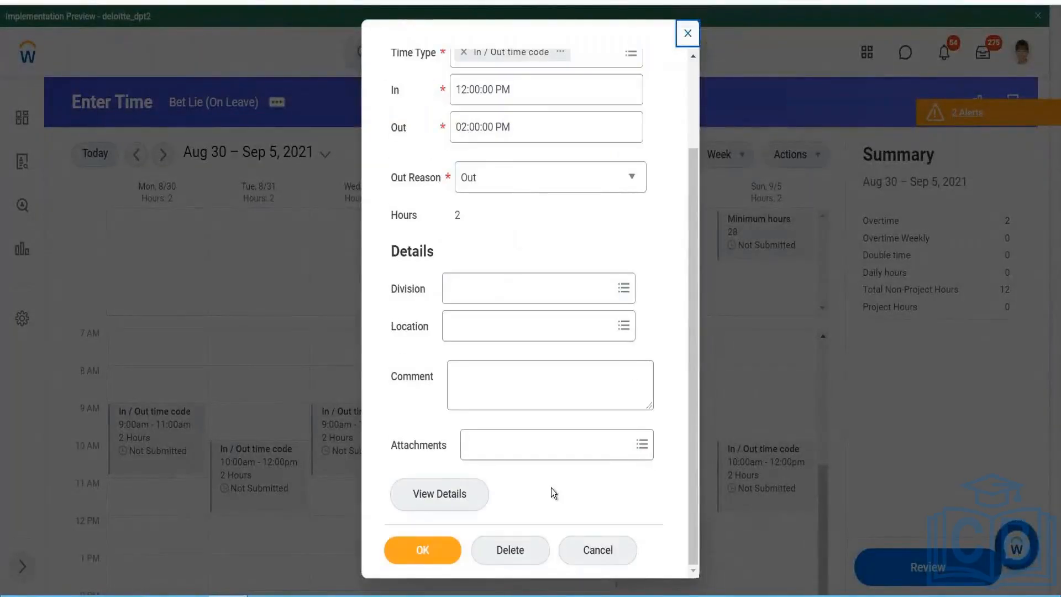
pyautogui.click(522, 544)
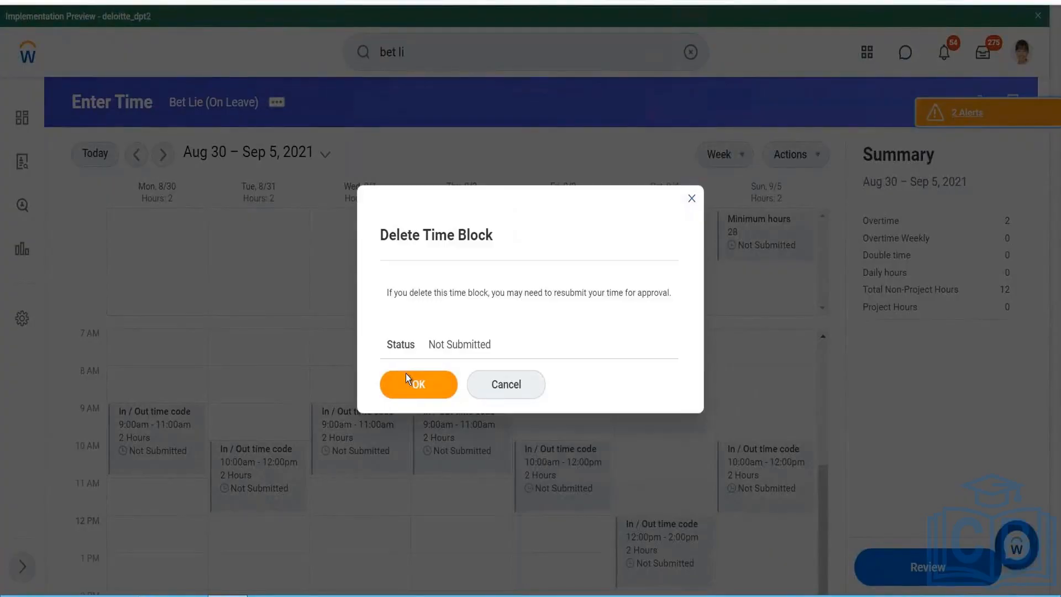
pyautogui.click(409, 381)
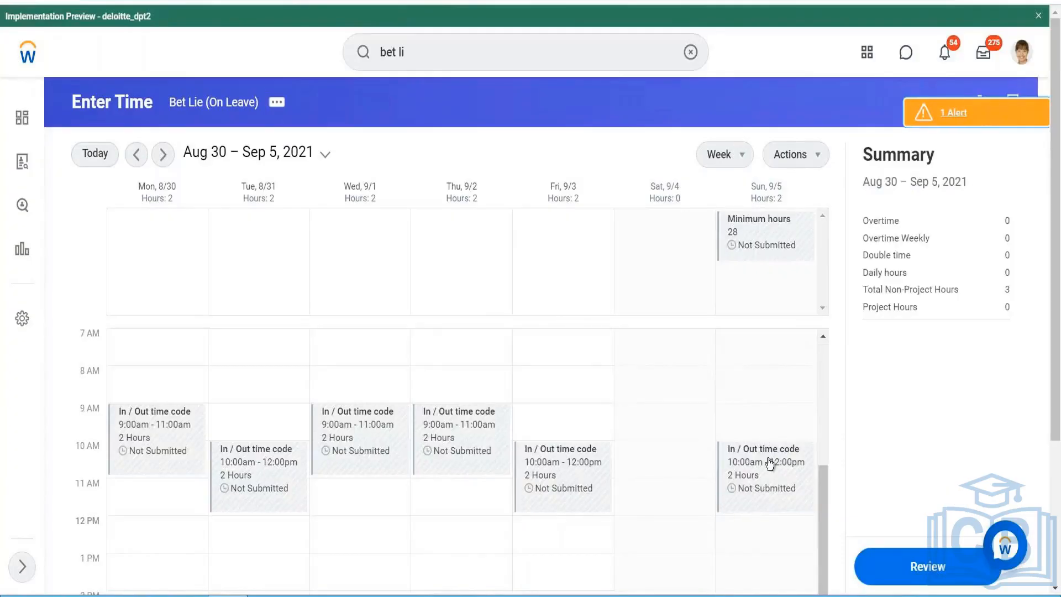
pyautogui.click(765, 412)
pyautogui.scroll(-2, 623, 413)
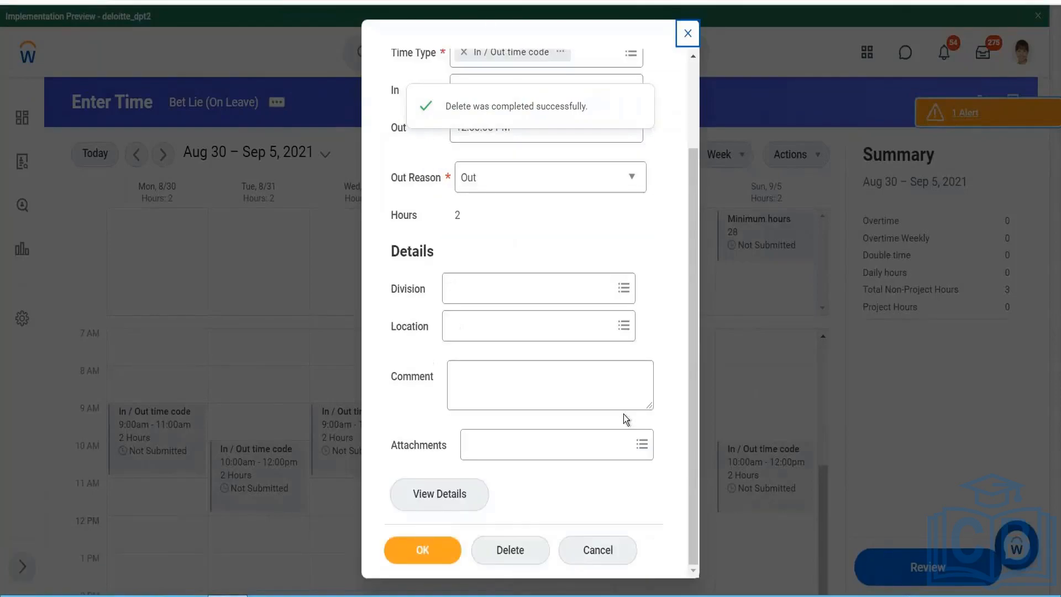
pyautogui.click(509, 548)
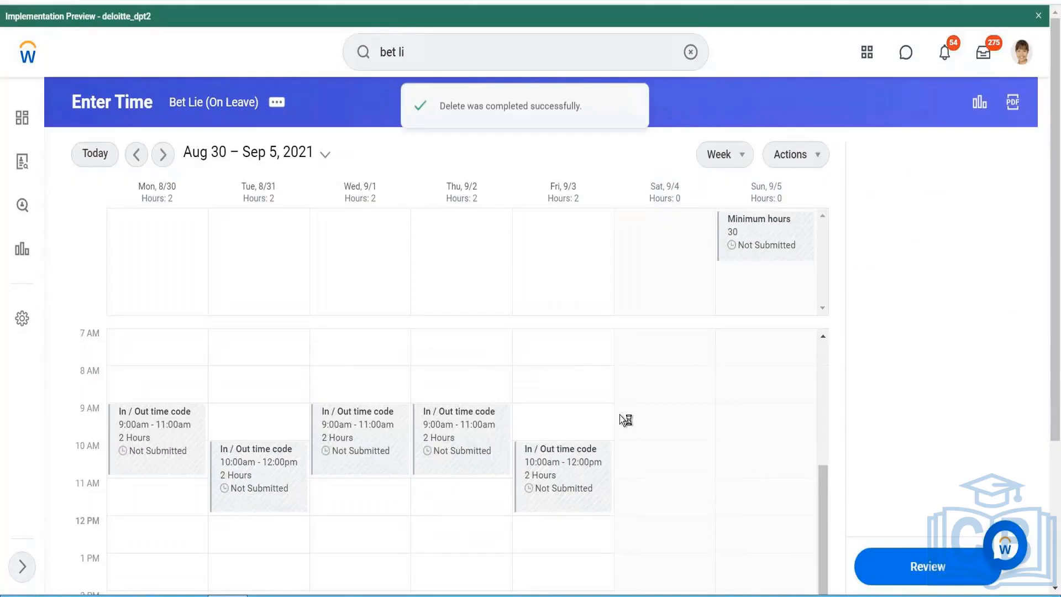
# - Enter time for Saturday 09/04/2021 with In / Out time code, from 10:00 AM to 6:00 PM, and save it
pyautogui.click(651, 384)
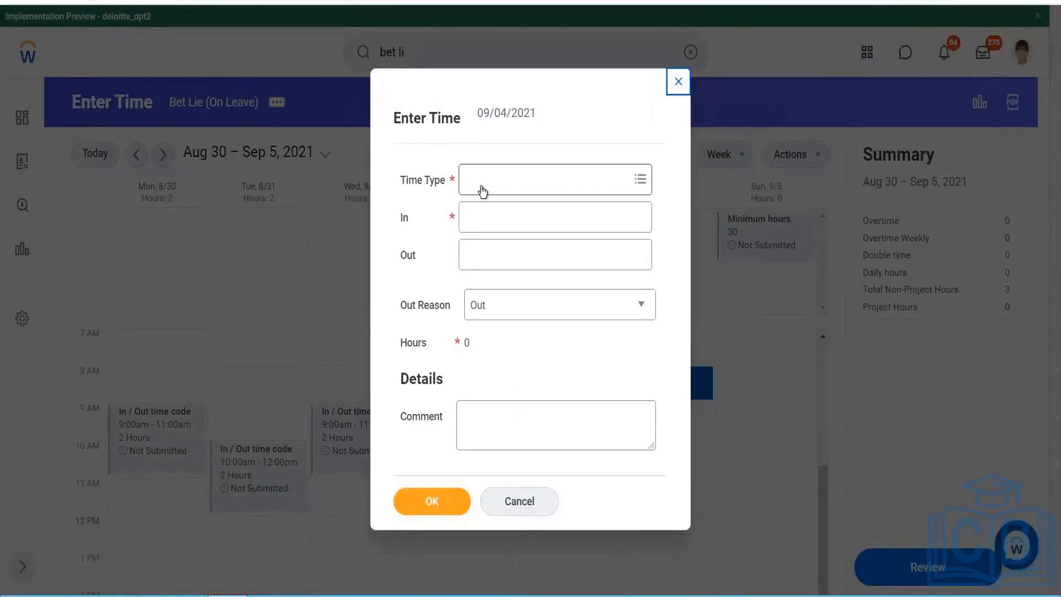
pyautogui.click(482, 191)
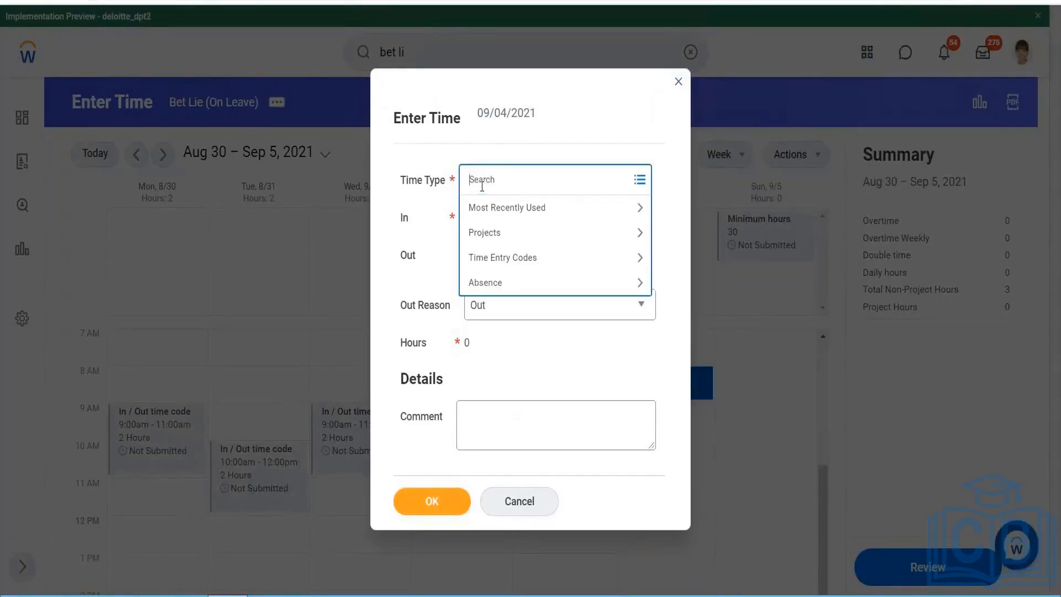
pyautogui.click(488, 258)
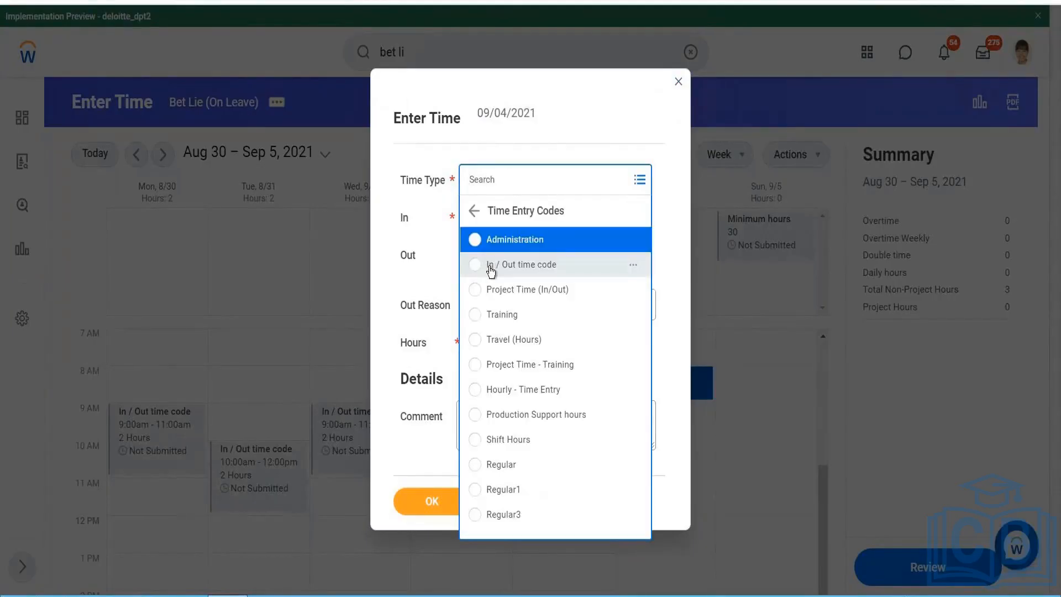
pyautogui.click(519, 275)
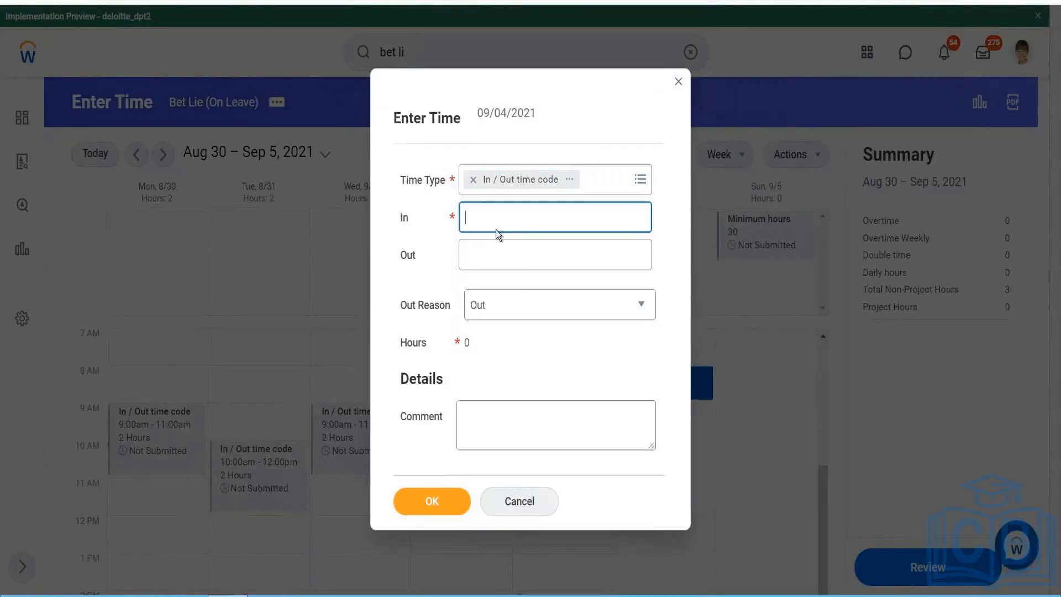
pyautogui.write('10')
pyautogui.press('Tab')
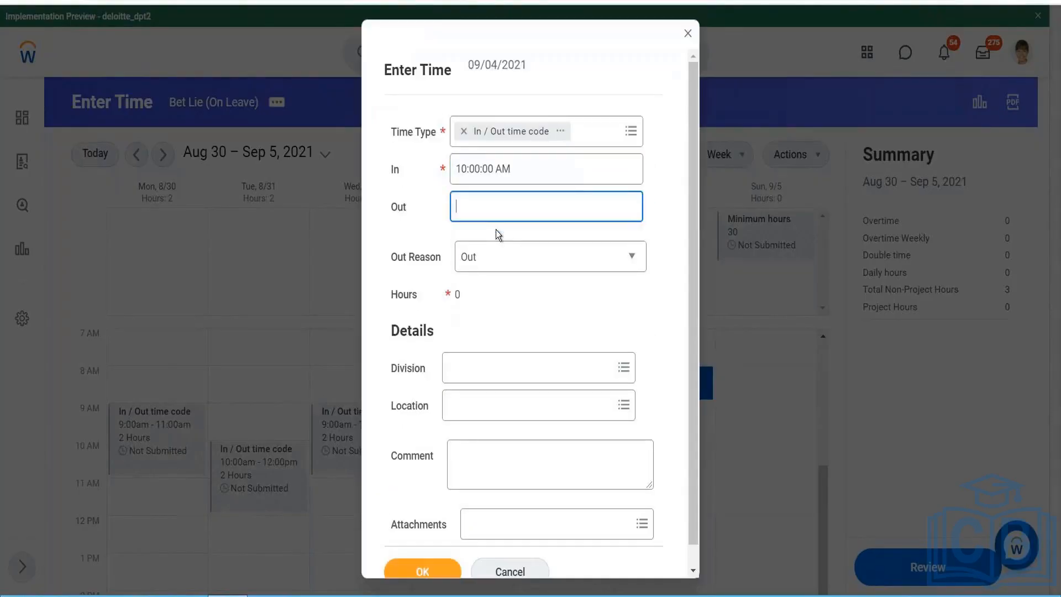
pyautogui.write('18')
pyautogui.press('Tab')
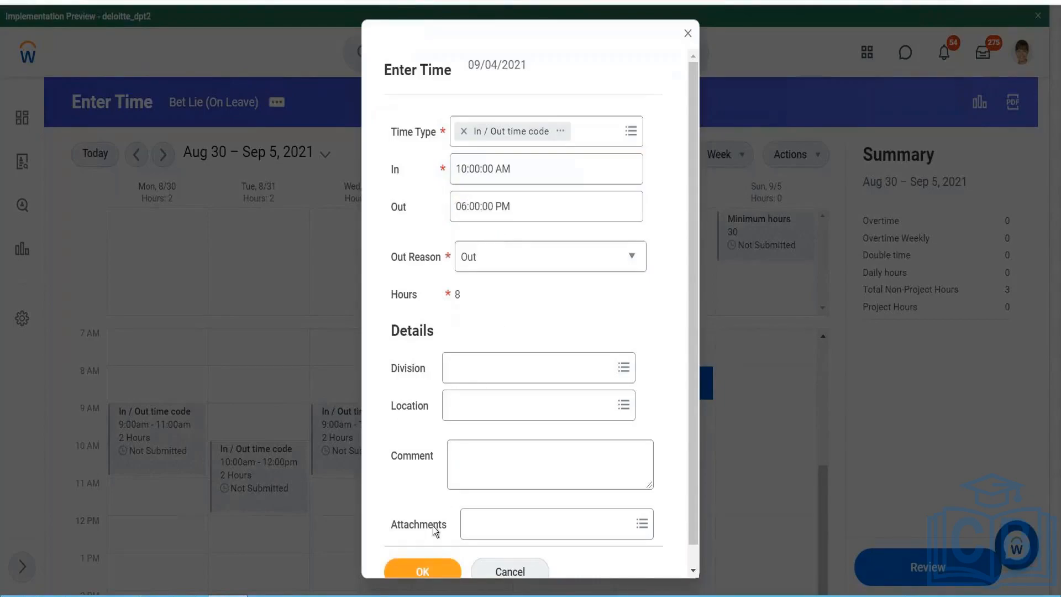
pyautogui.click(428, 574)
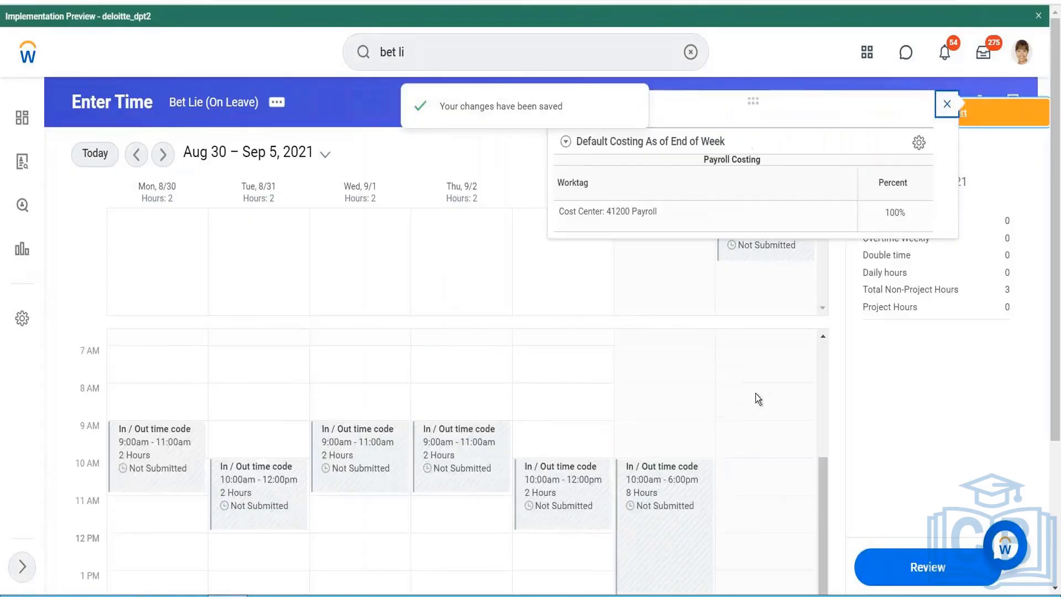
pyautogui.click(946, 105)
# - Enter time for Sunday 09/05/2021 with In / Out time code, from 10:00 AM to 4:00 PM, and save it
pyautogui.click(752, 438)
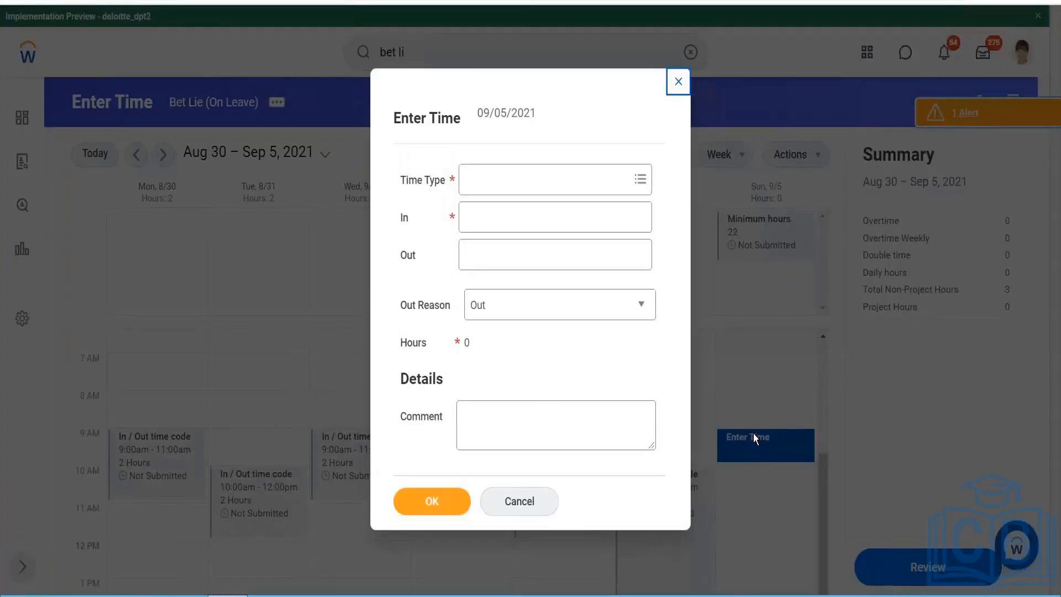
pyautogui.click(551, 178)
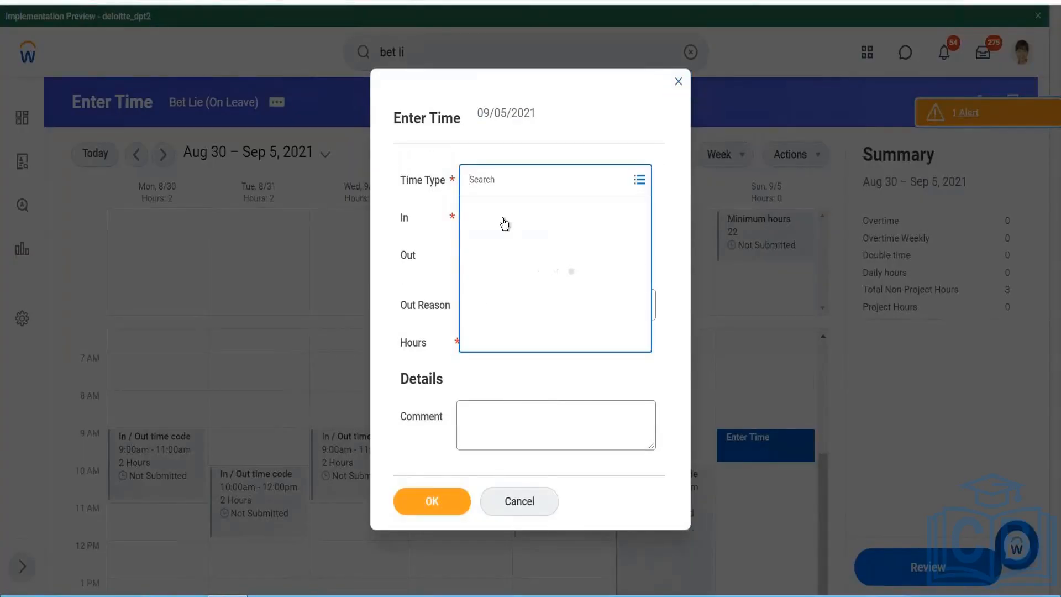
pyautogui.click(512, 264)
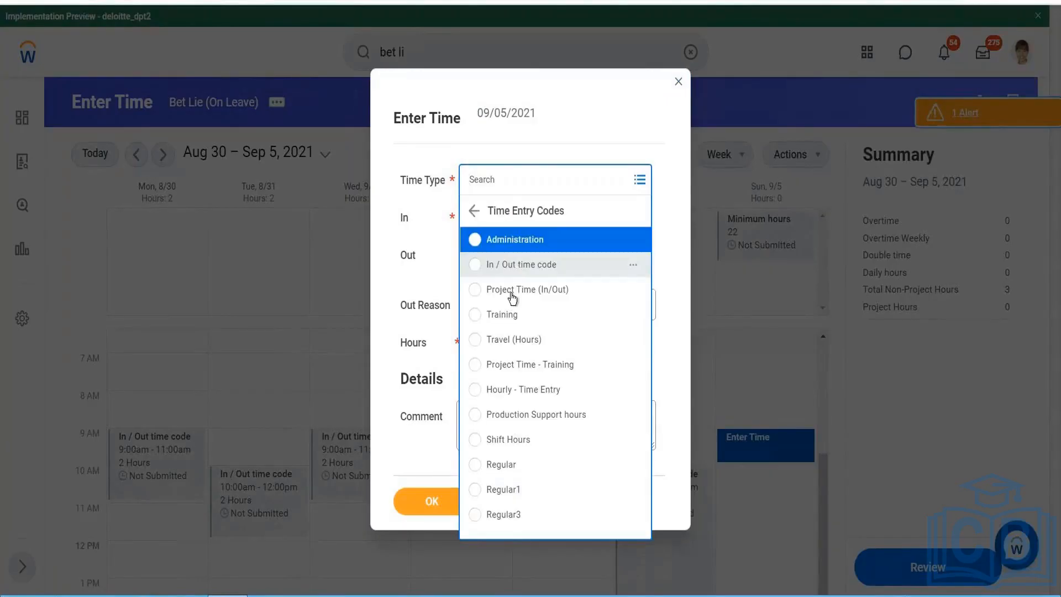
pyautogui.click(518, 269)
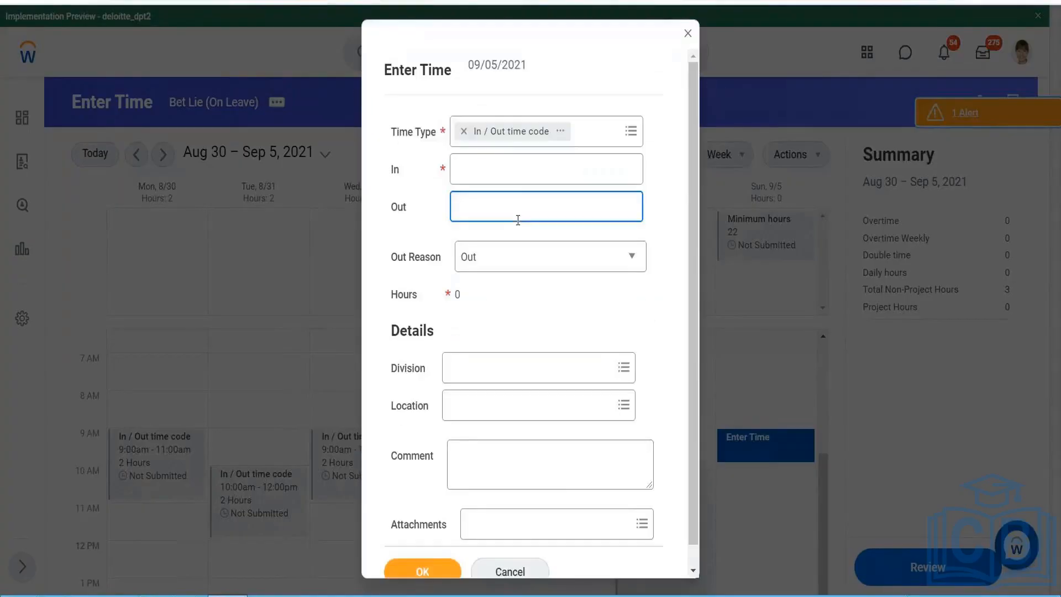
pyautogui.click(513, 166)
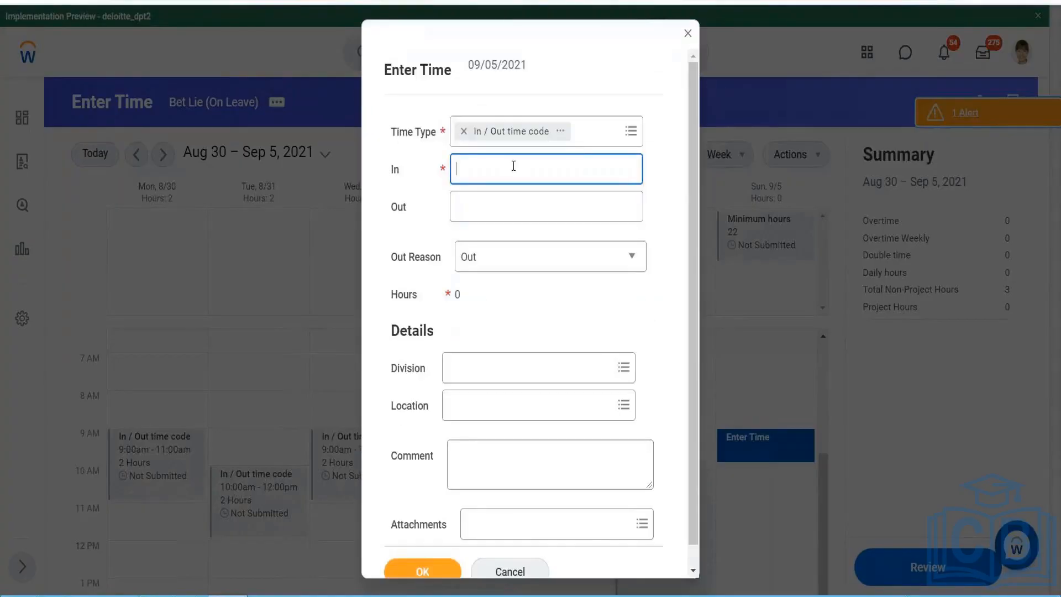
pyautogui.write('10')
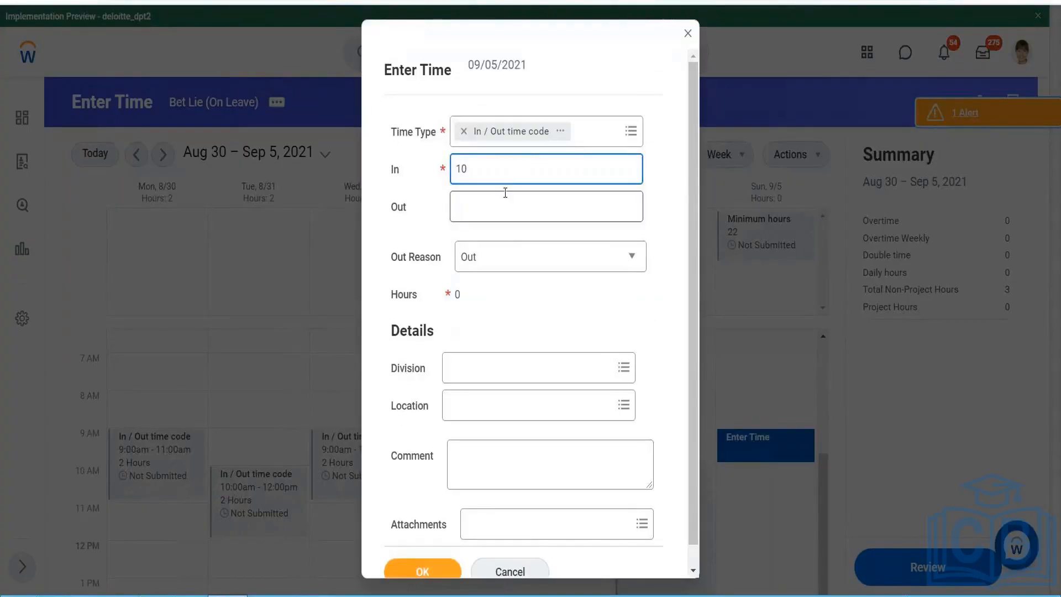
pyautogui.click(504, 193)
pyautogui.write('16')
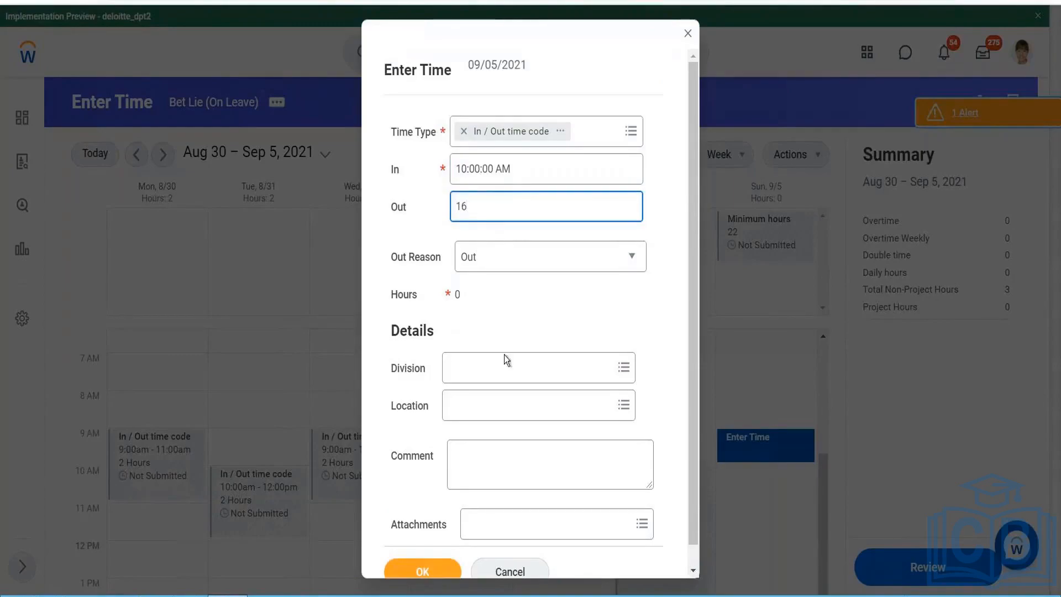
pyautogui.click(510, 337)
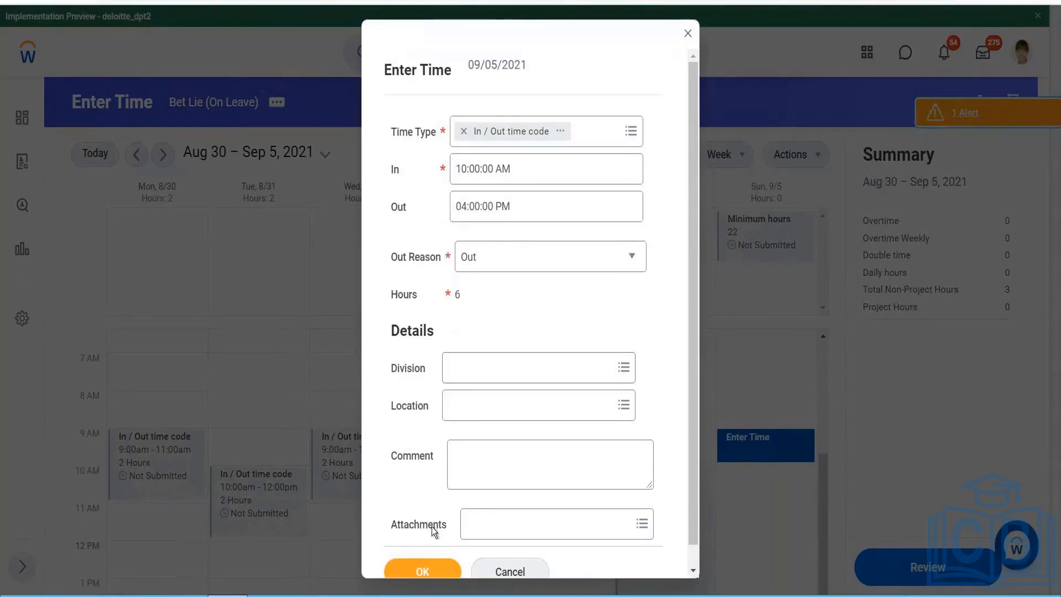
pyautogui.click(424, 566)
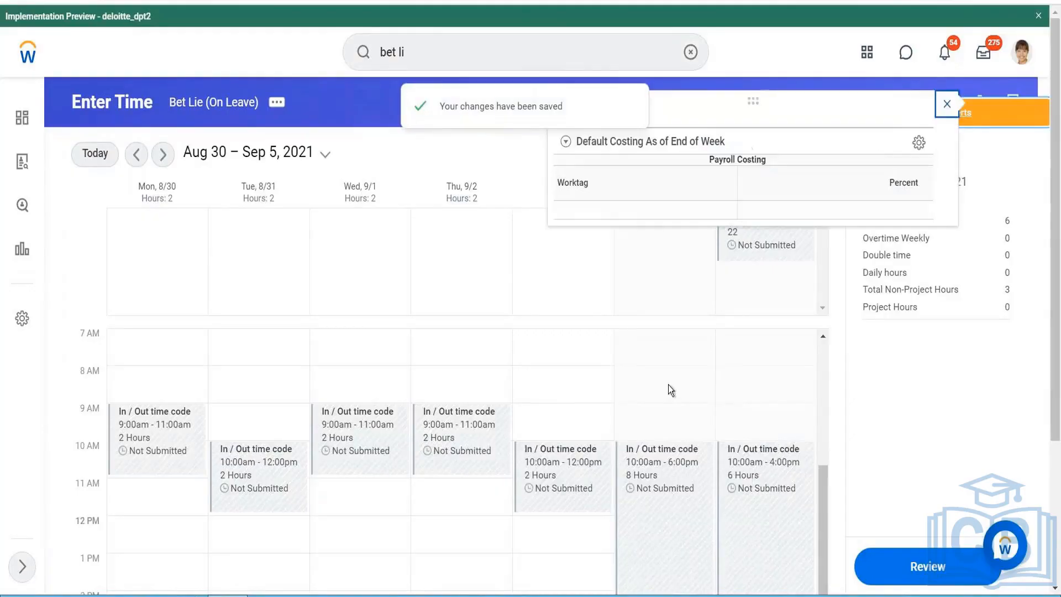
pyautogui.click(947, 107)
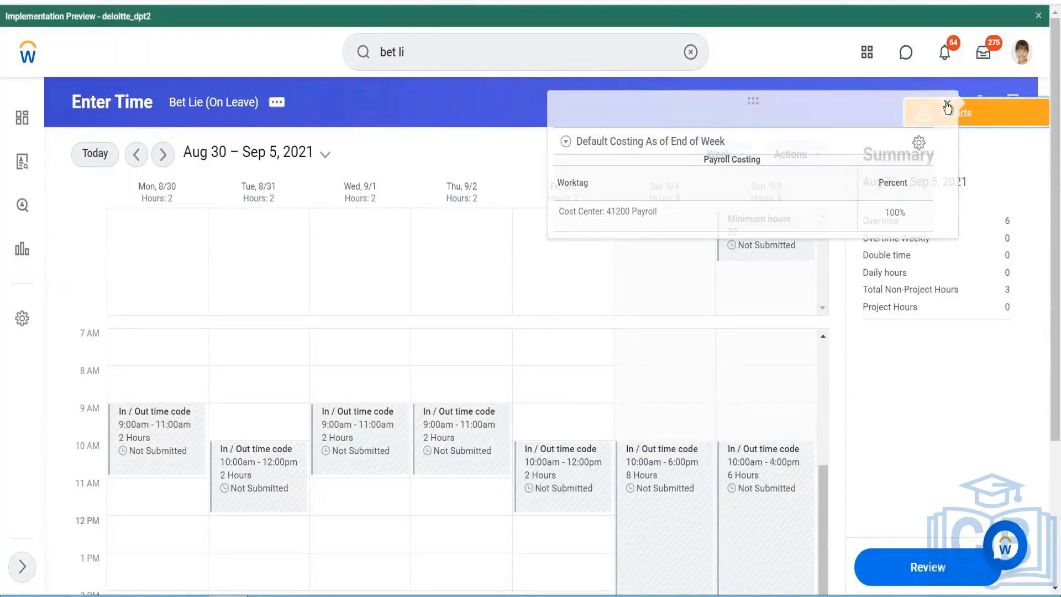
# - View the details of the Saturday 09/04/2021 time block and examine its calculated time and calculation tags
pyautogui.scroll(-3, 682, 485)
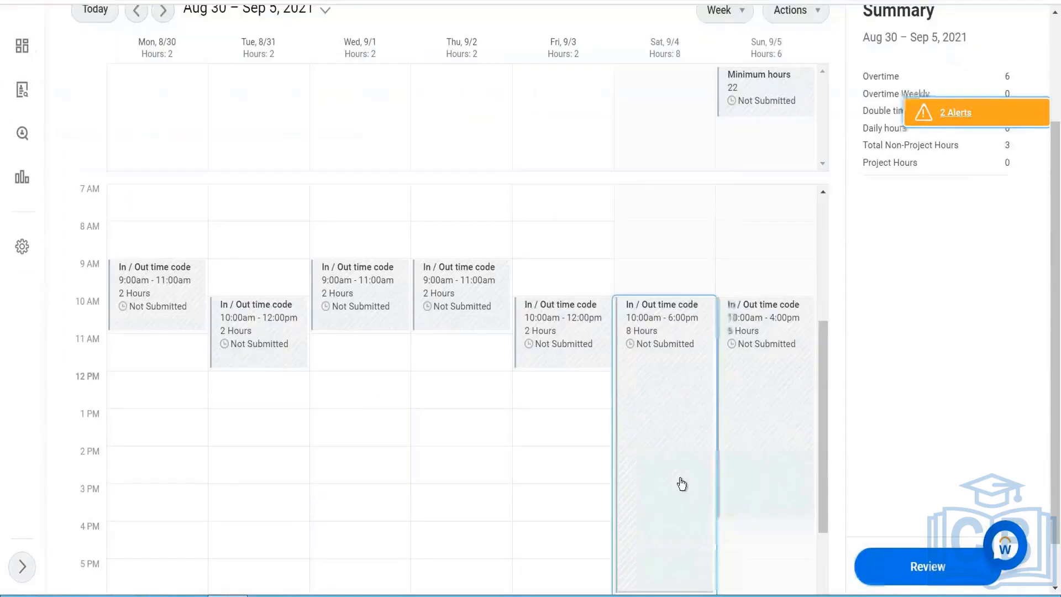
pyautogui.click(611, 294)
pyautogui.scroll(-2, 515, 314)
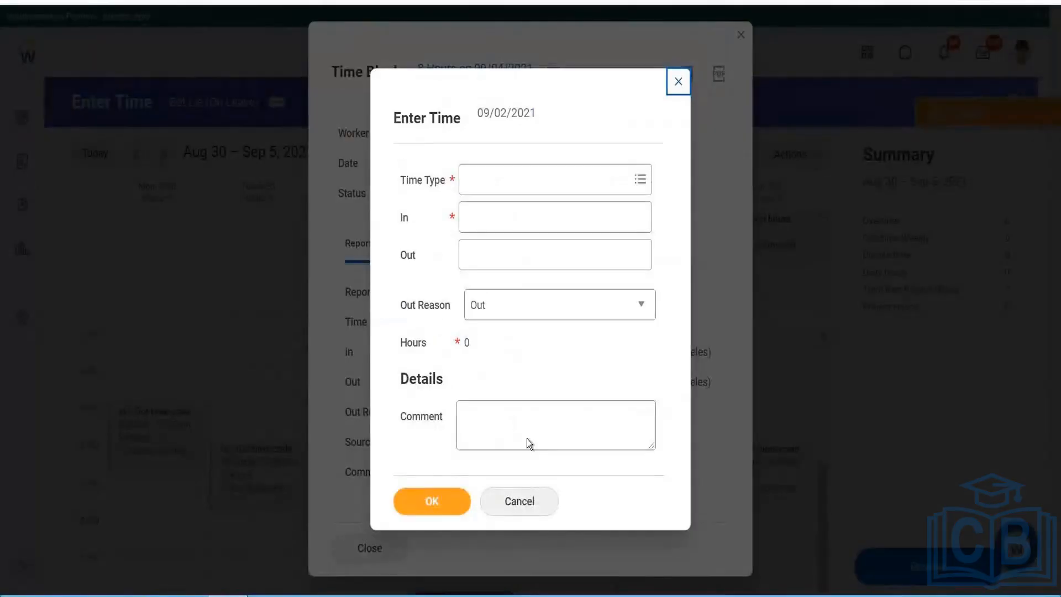
pyautogui.click(532, 513)
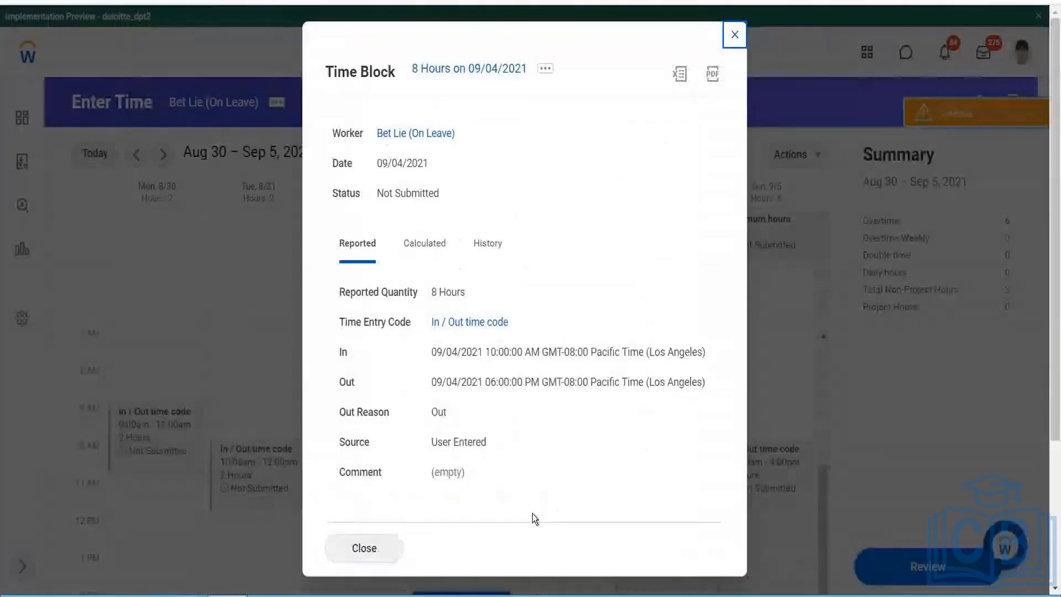
pyautogui.click(412, 277)
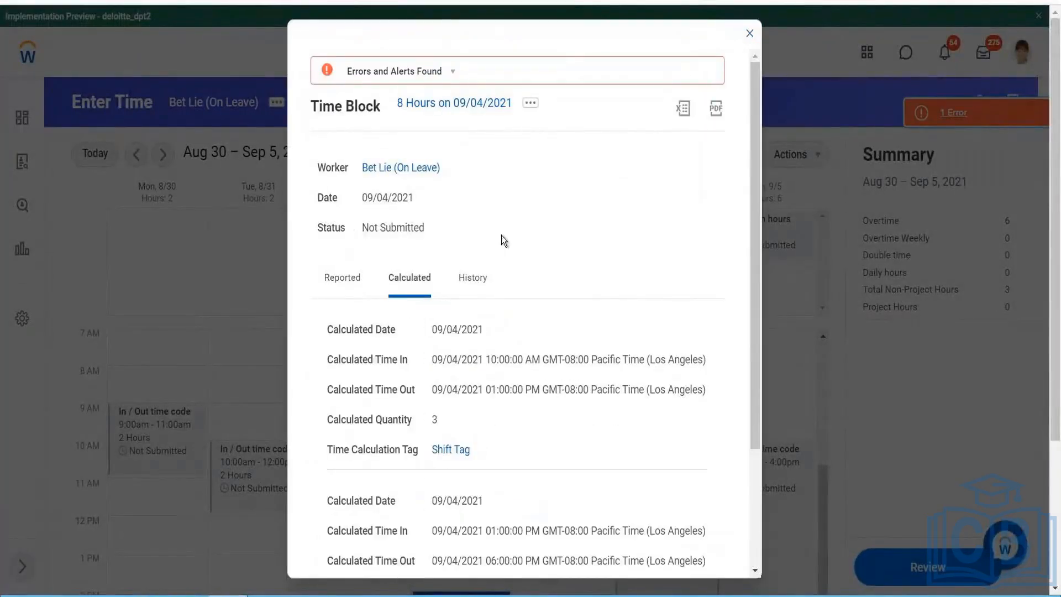
# - Review the remaining calculated entries of the Saturday time block, then check the page error and reload the Enter Time calendar
pyautogui.scroll(-3, 523, 217)
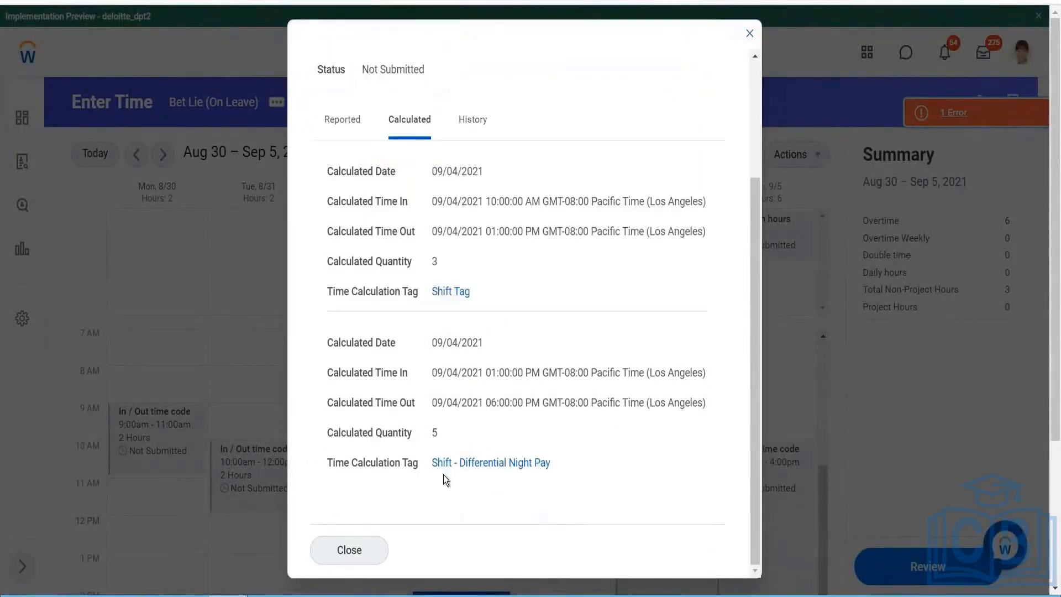
pyautogui.click(349, 558)
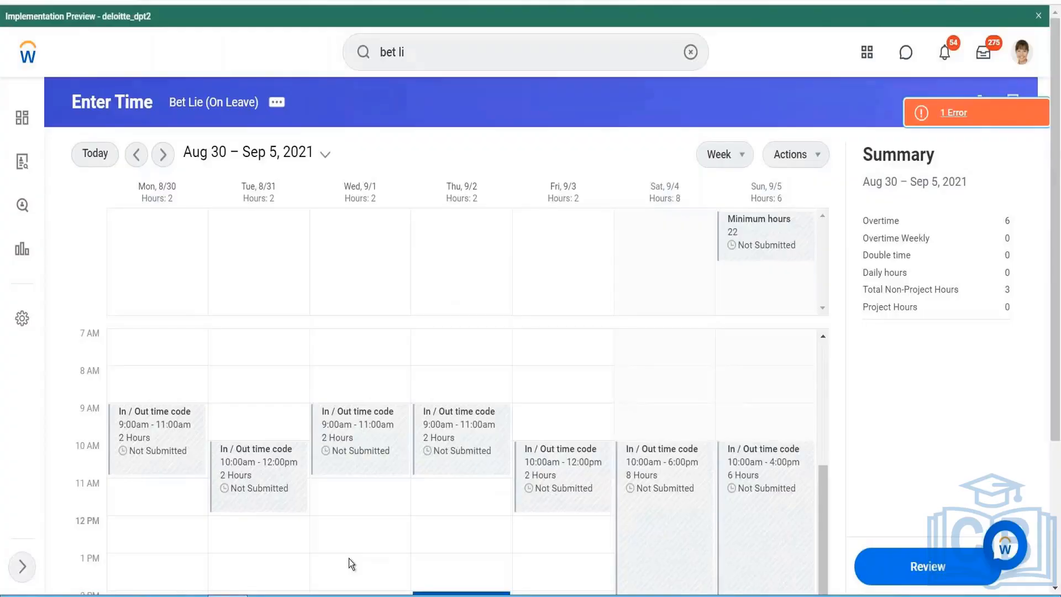
pyautogui.click(927, 123)
pyautogui.click(700, 221)
pyautogui.press('F5')
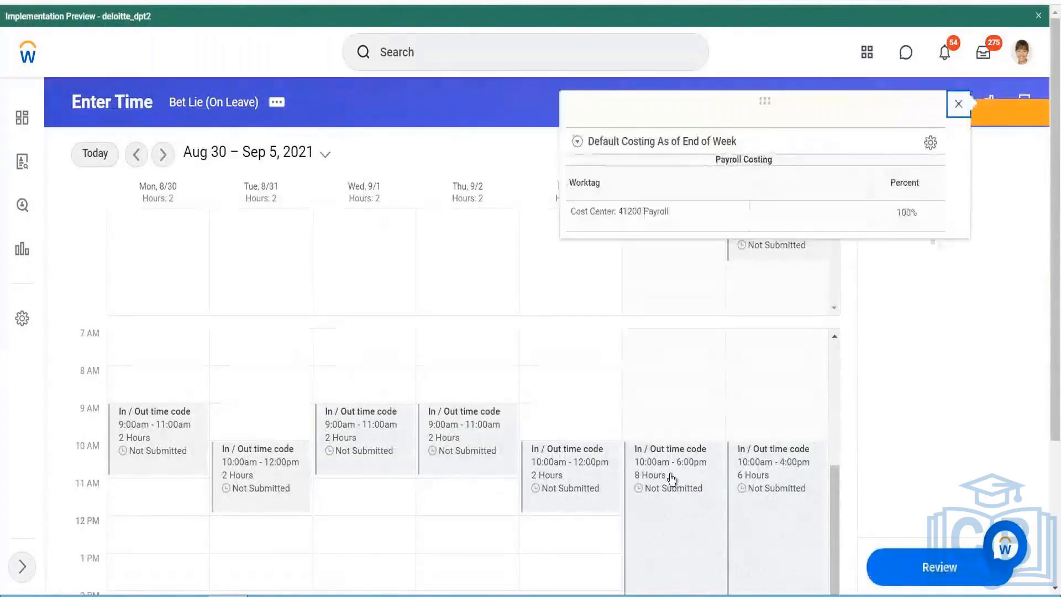
# - Reopen the Saturday 09/04/2021 time block details and check the calculated time and calculation tags
pyautogui.scroll(-2, 599, 385)
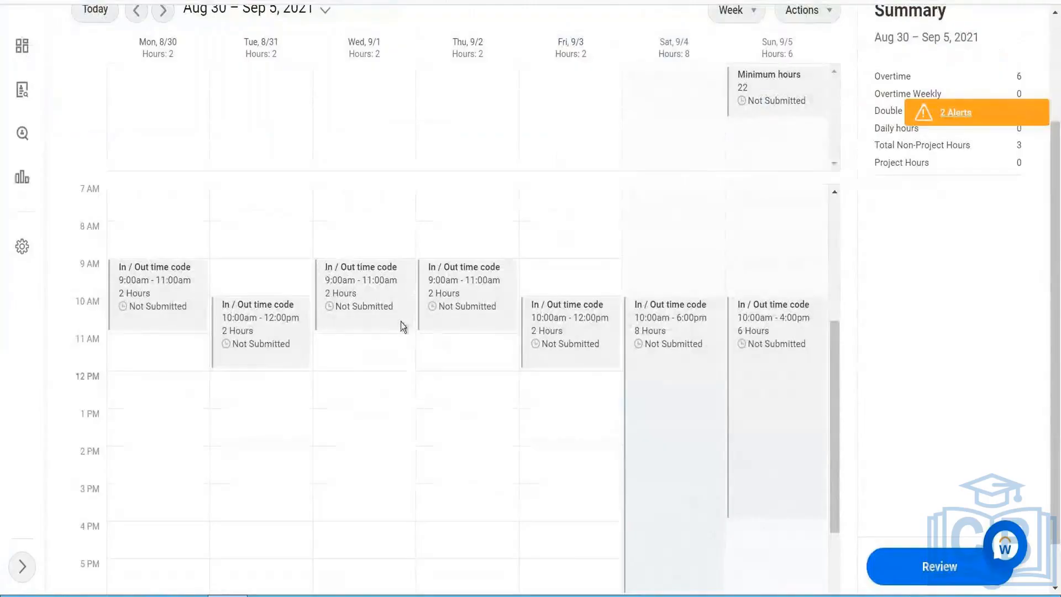
pyautogui.scroll(-2, 436, 483)
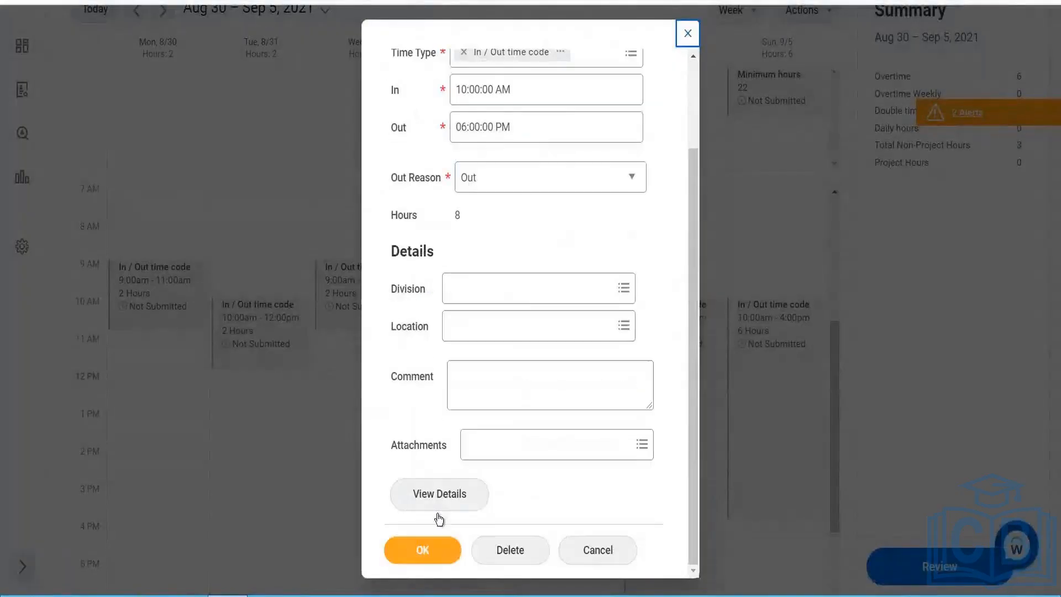
pyautogui.click(440, 494)
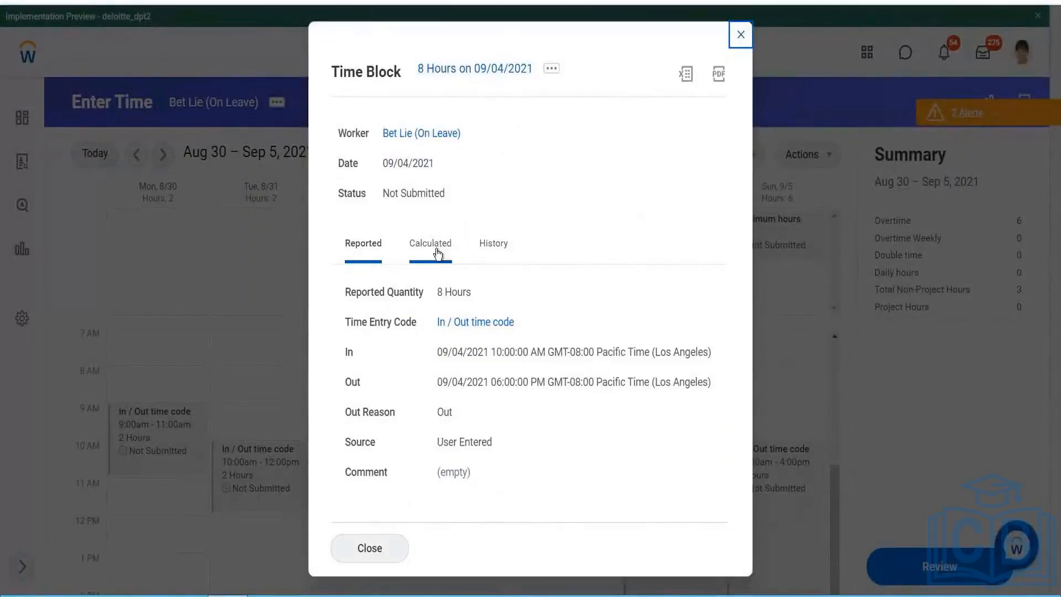
pyautogui.click(433, 247)
pyautogui.scroll(-2, 509, 255)
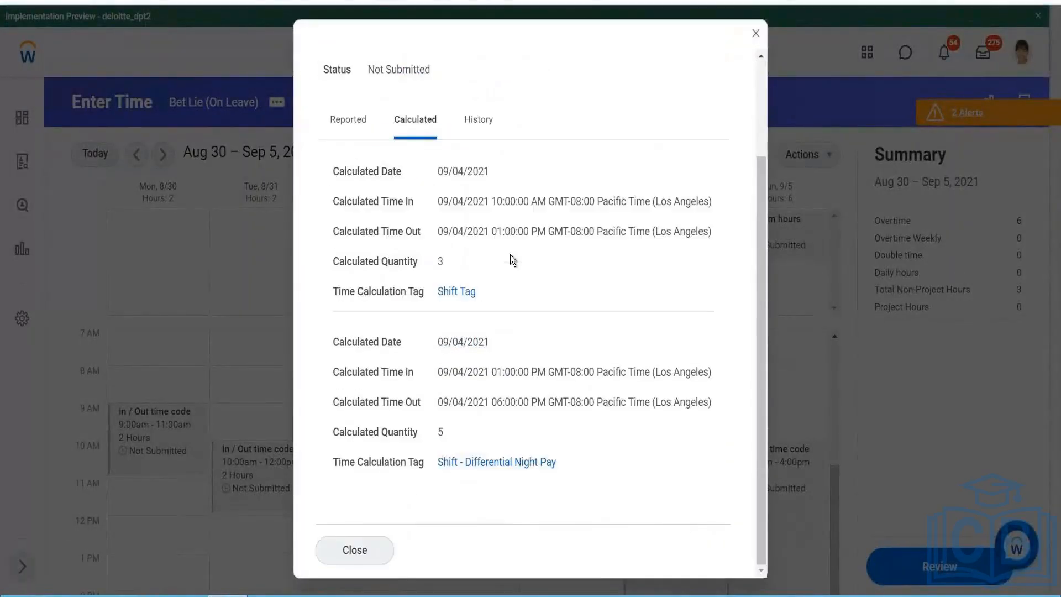
pyautogui.click(359, 559)
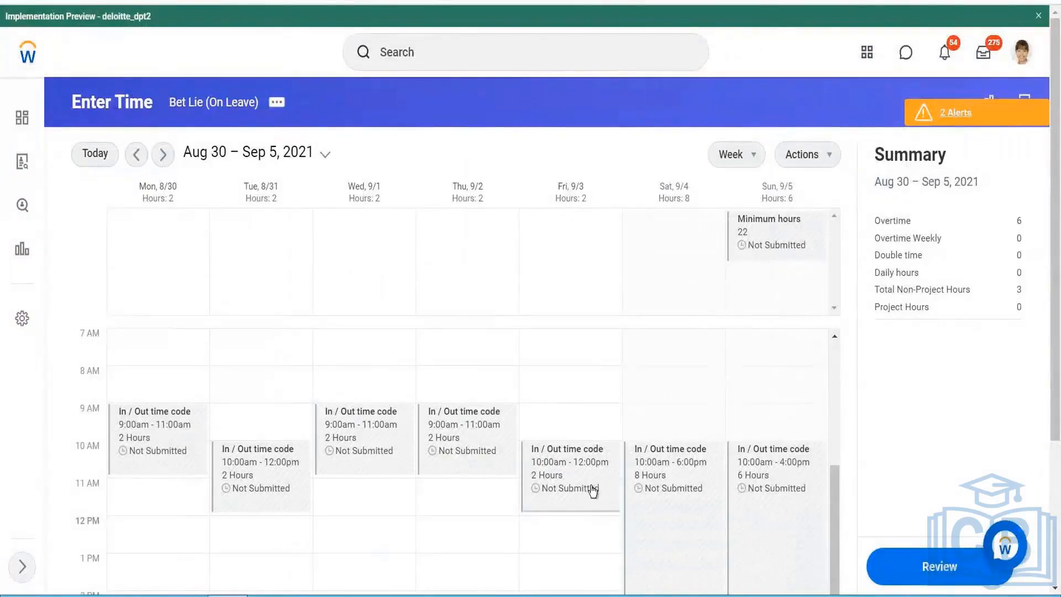
# - View the Sunday 09/05/2021 time block details and check its calculated quantity and time calculation tag
pyautogui.scroll(-1, 709, 345)
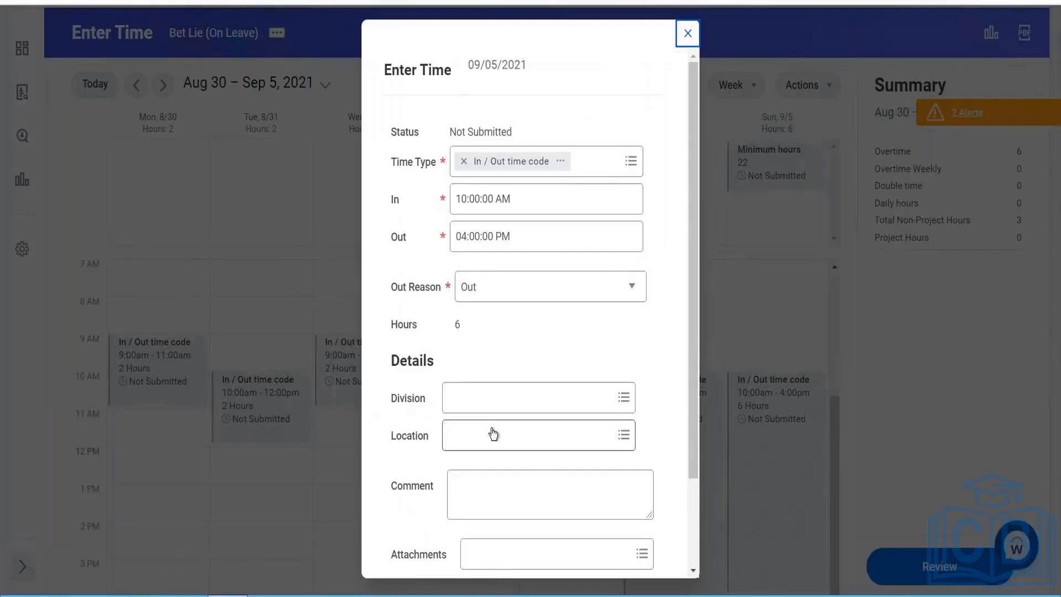
pyautogui.scroll(-2, 492, 432)
pyautogui.click(445, 483)
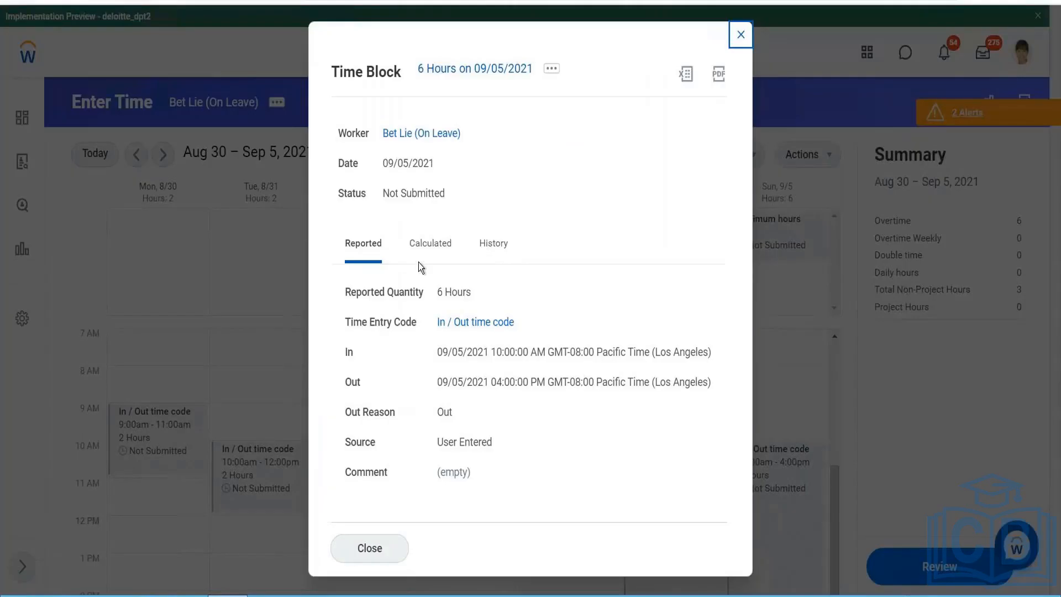
pyautogui.click(420, 261)
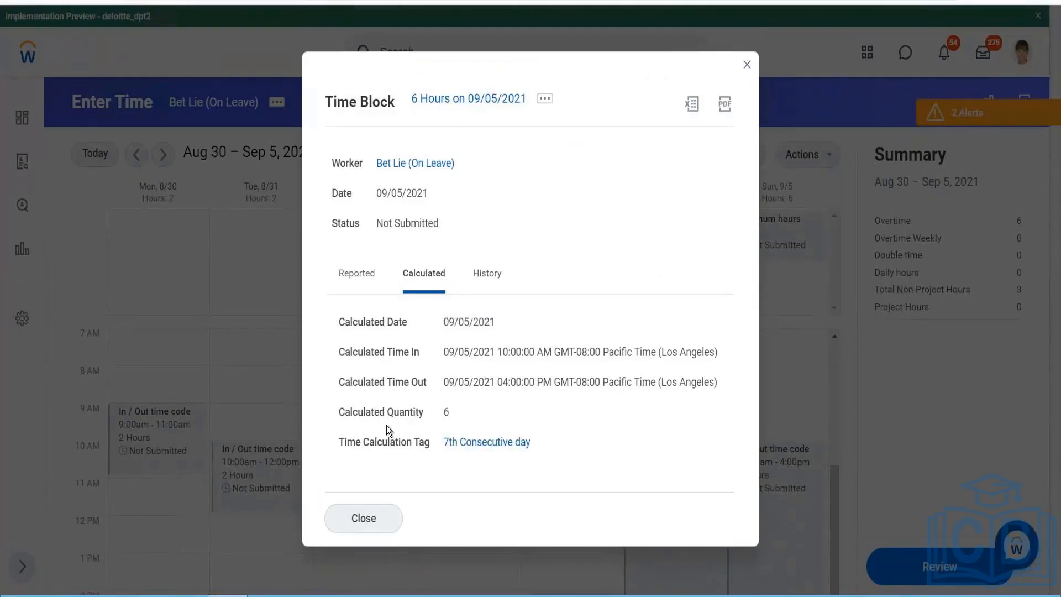
pyautogui.click(369, 533)
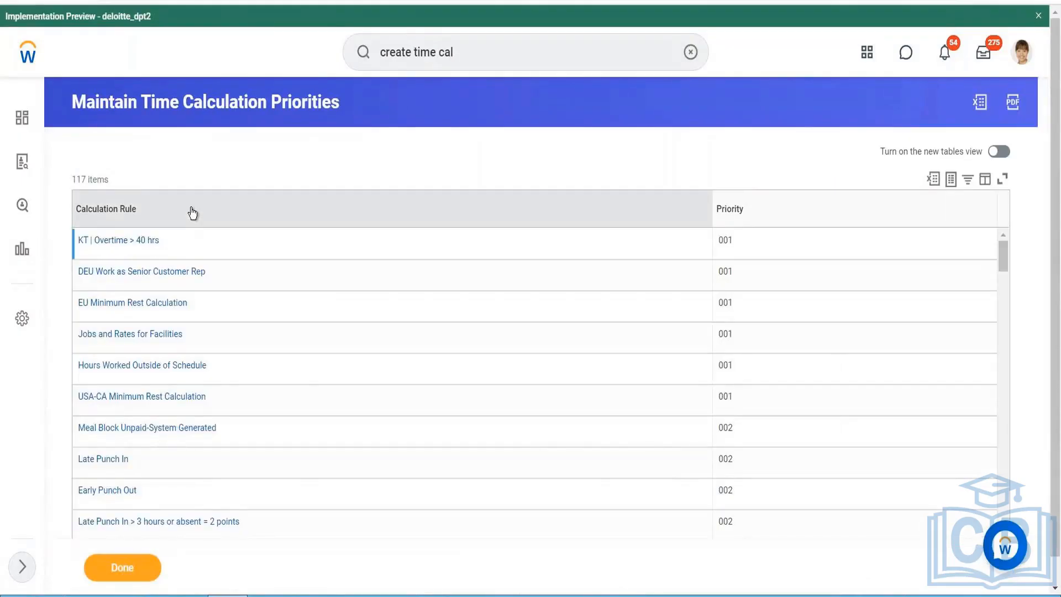
# - Filter the Maintain Time Calculation Priorities list to the Extra Premium Sat,Sun or Holiday rule and open priority maintenance from it
pyautogui.click(192, 213)
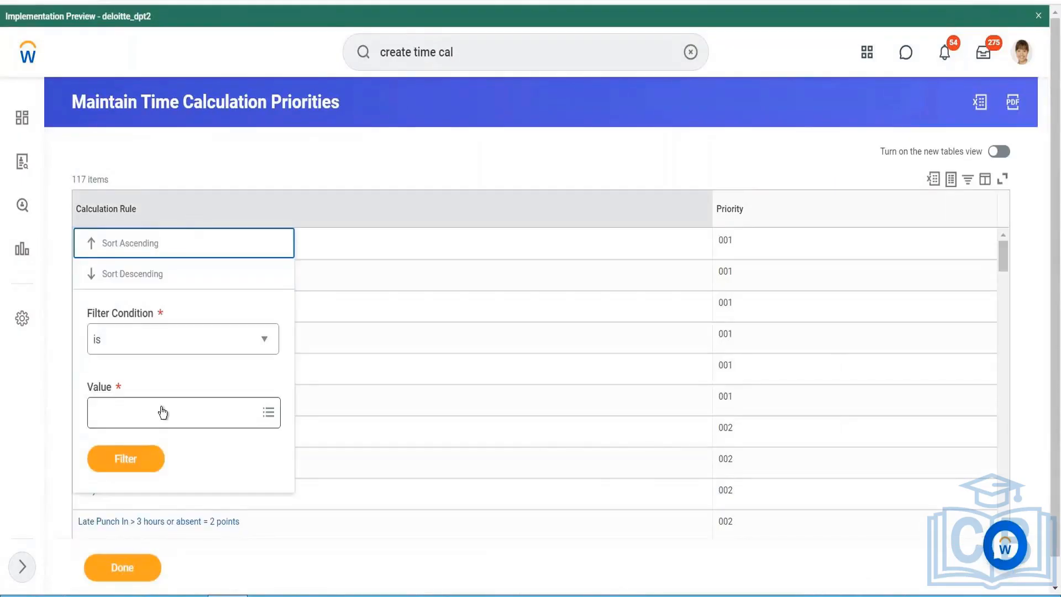
pyautogui.click(162, 412)
pyautogui.write('Extra')
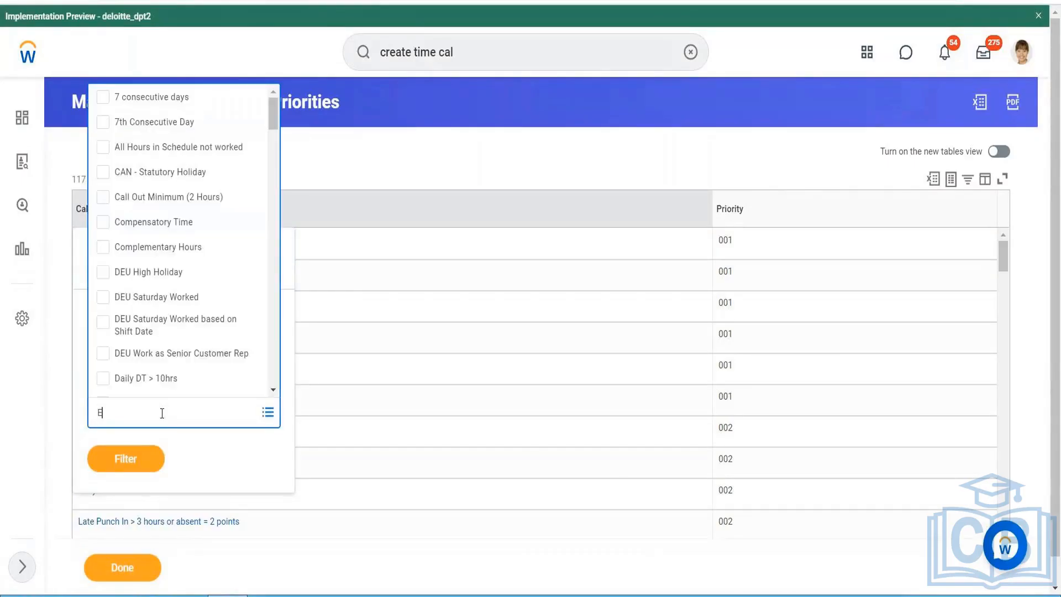
pyautogui.press('Return')
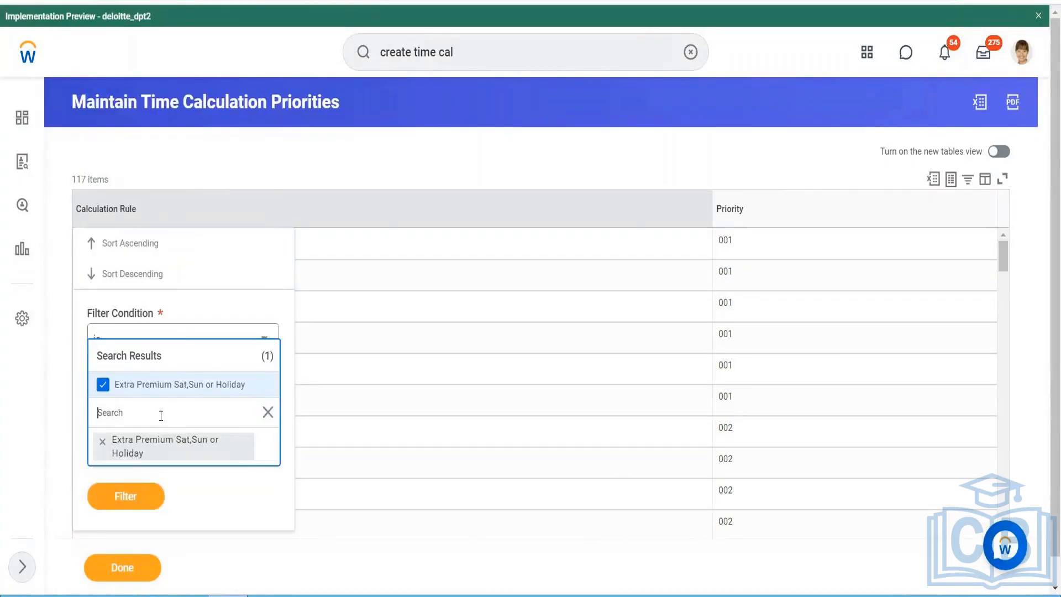
pyautogui.click(128, 505)
pyautogui.click(130, 474)
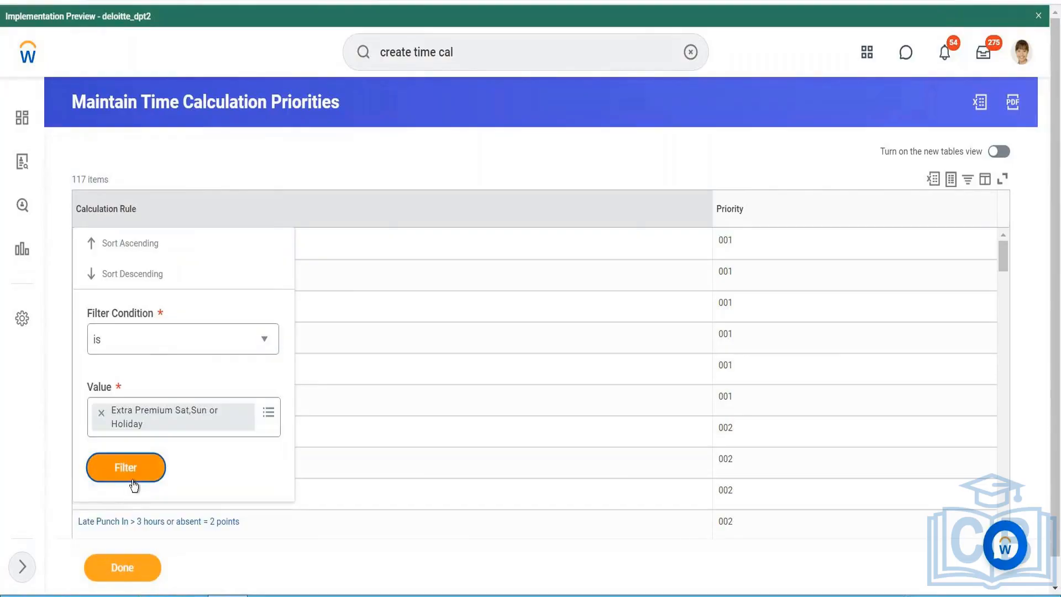
pyautogui.click(214, 241)
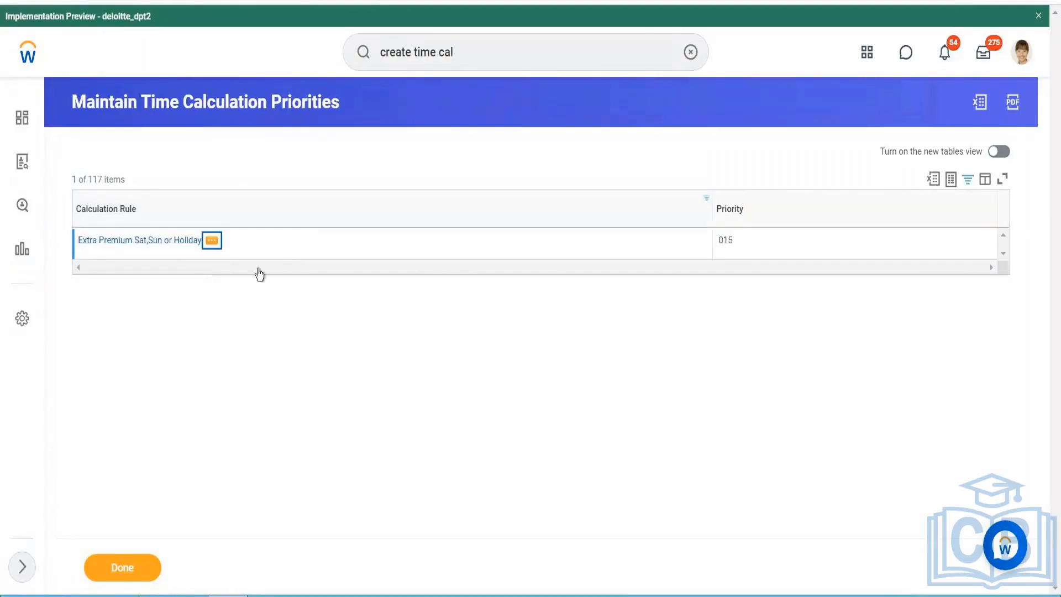
pyautogui.moveTo(288, 402)
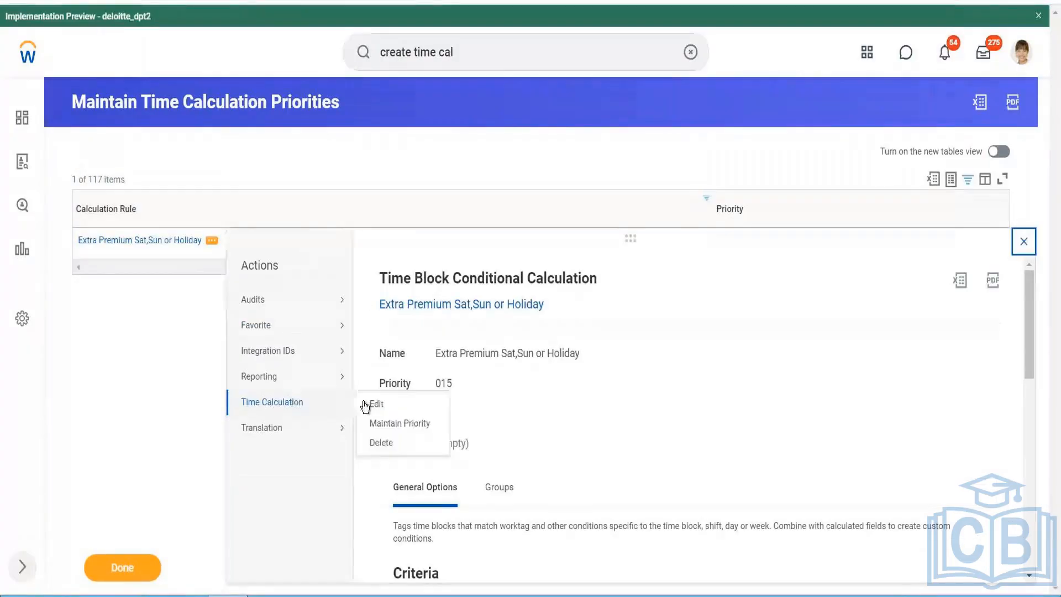
pyautogui.click(373, 423)
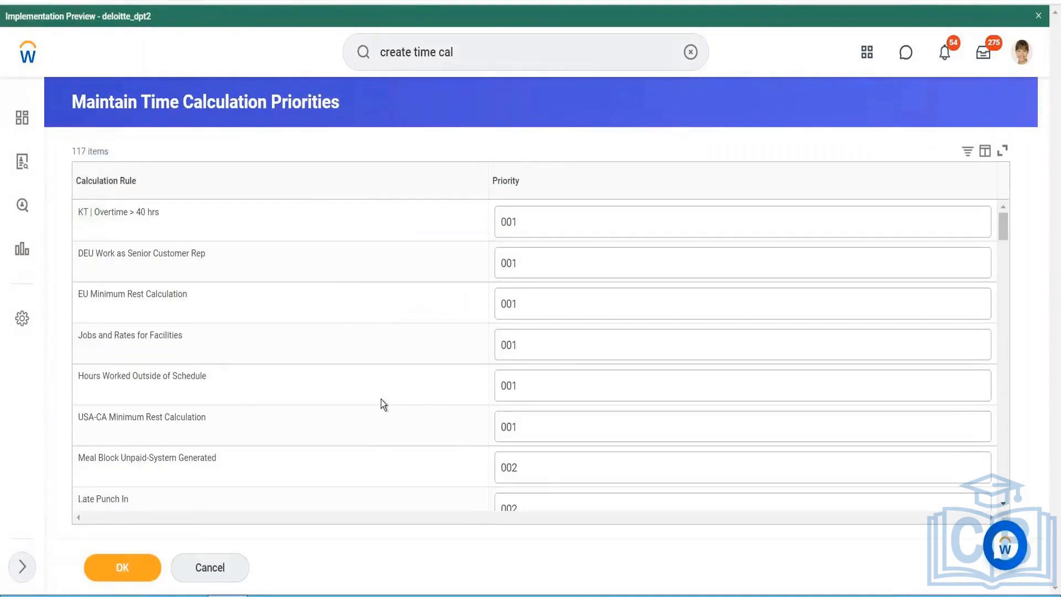
# - Filter the editable priorities table by calculation rule to Extra Premium Sat,Sun or Holiday
pyautogui.click(311, 186)
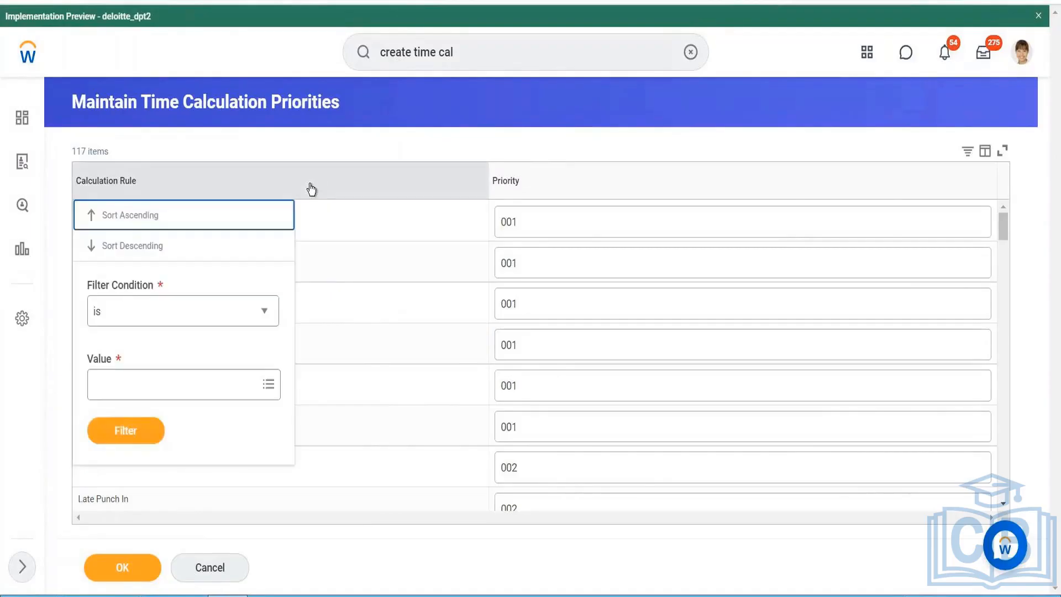
pyautogui.click(164, 378)
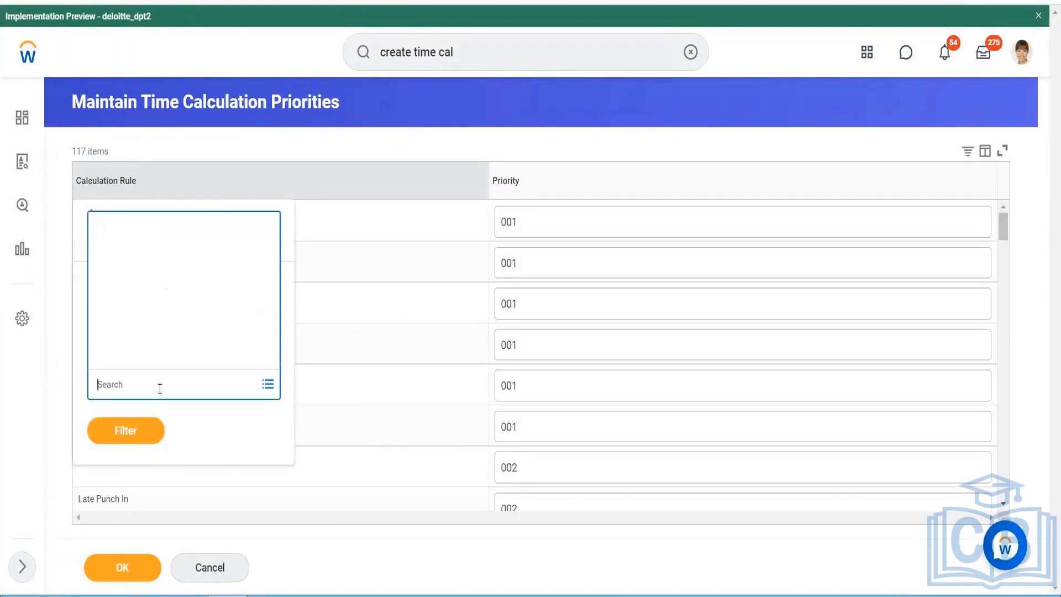
pyautogui.write('Extra')
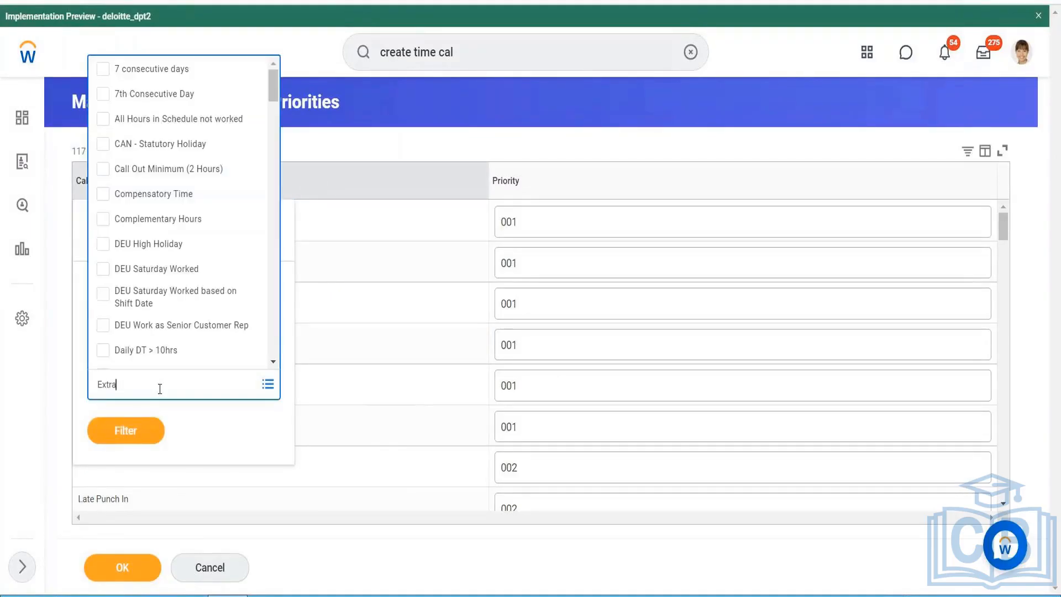
pyautogui.press('Return')
pyautogui.click(124, 467)
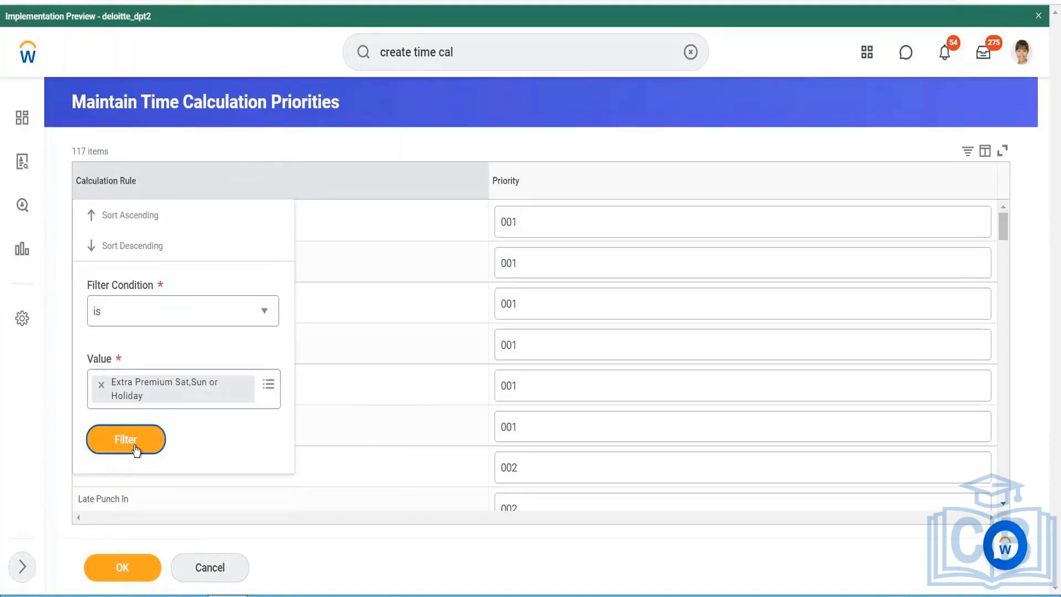
pyautogui.click(125, 439)
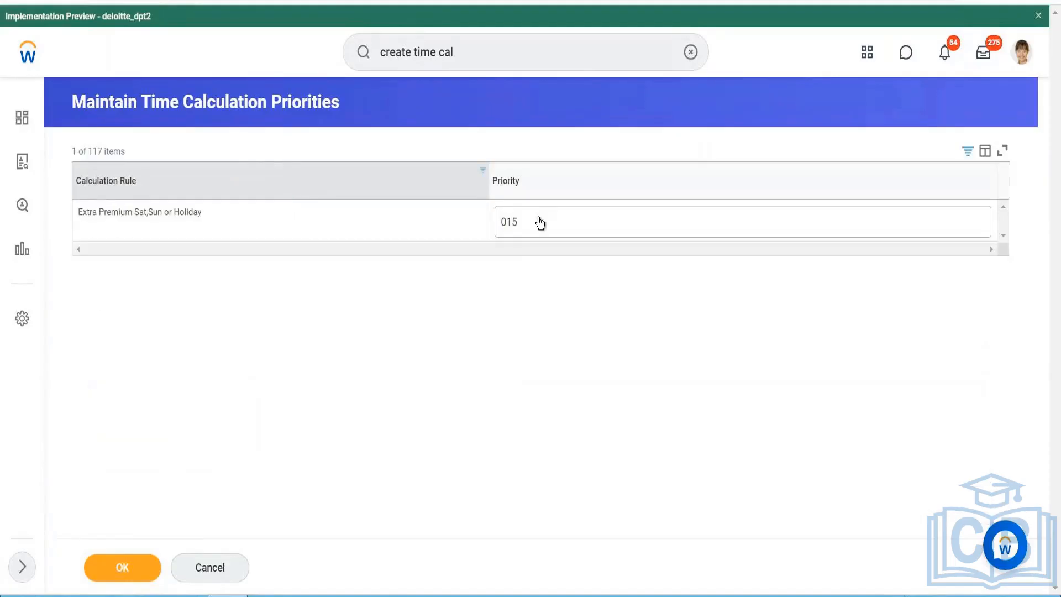
# - Set the priority of the Extra Premium Sat,Sun or Holiday rule to 002 and save it
pyautogui.click(540, 222)
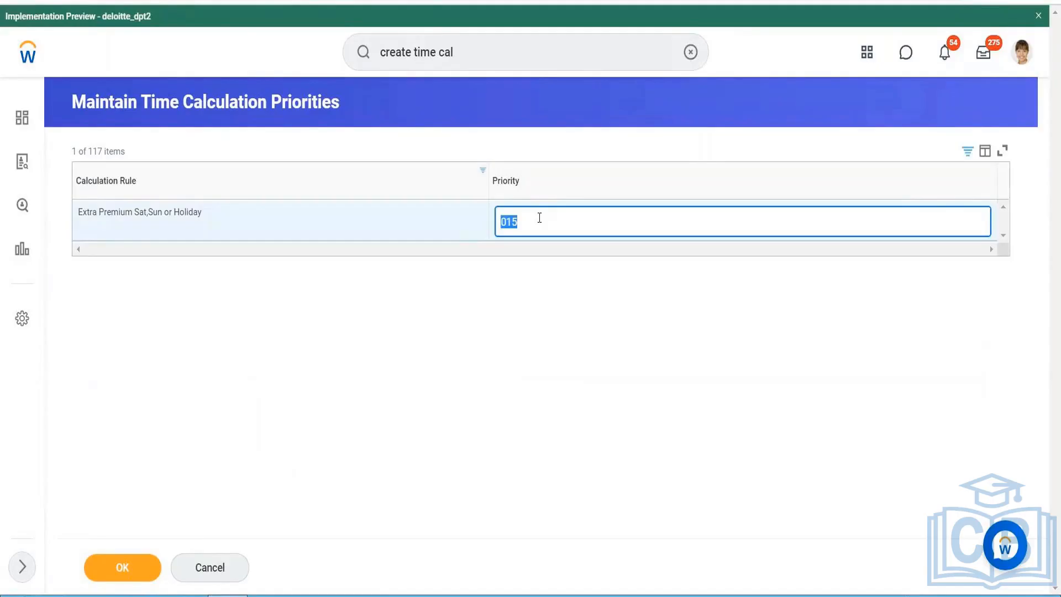
pyautogui.click(539, 218)
pyautogui.press('BackSpace')
pyautogui.press('BackSpace')
pyautogui.write('02')
pyautogui.click(133, 574)
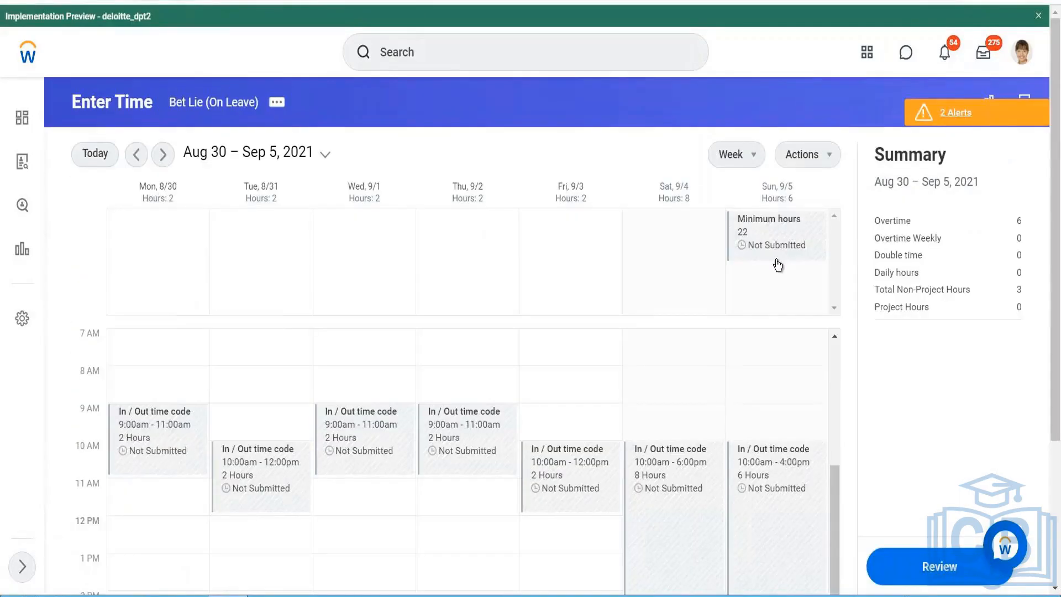
# - Run and confirm the time calculations on the employee's Enter Time calendar for the week 08/30/2021 - 09/05/2021
pyautogui.click(829, 155)
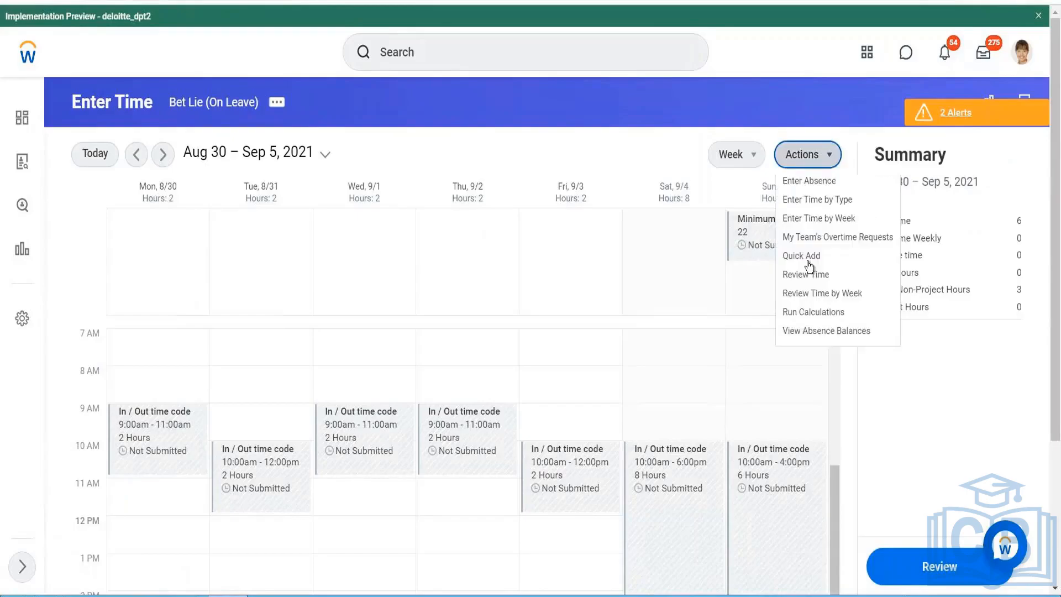
pyautogui.click(811, 379)
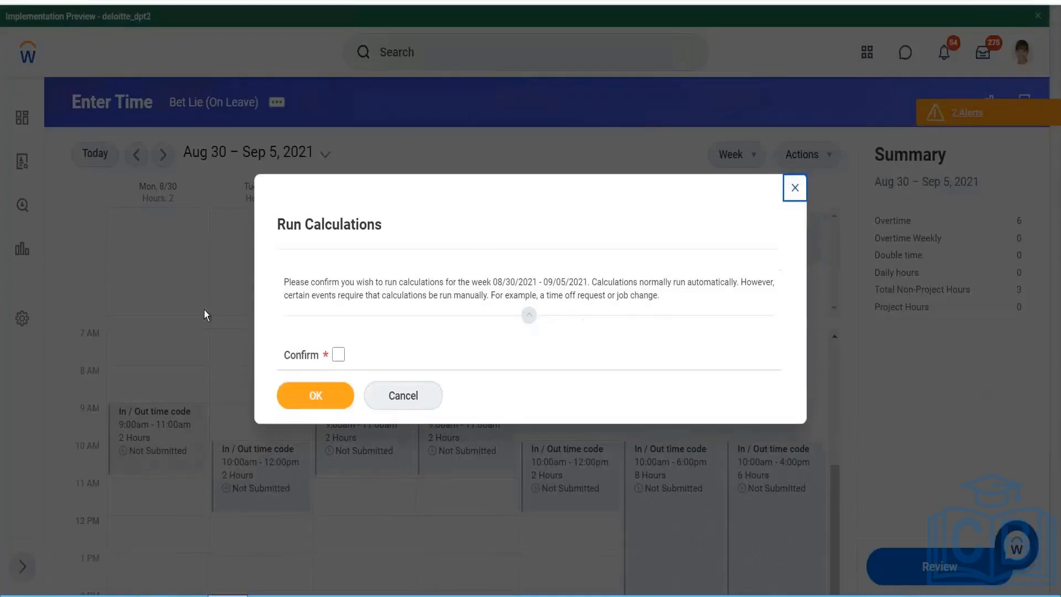
pyautogui.click(338, 354)
pyautogui.click(326, 393)
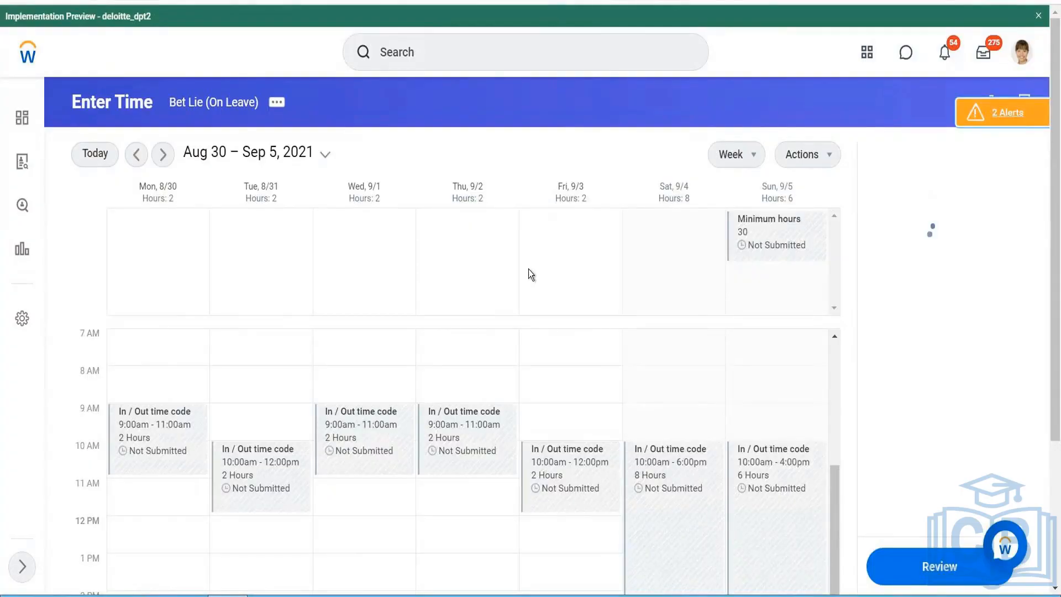
# - View the recalculated details of the Saturday 09/04/2021 time block and check its time calculation tag
pyautogui.scroll(-3, 669, 454)
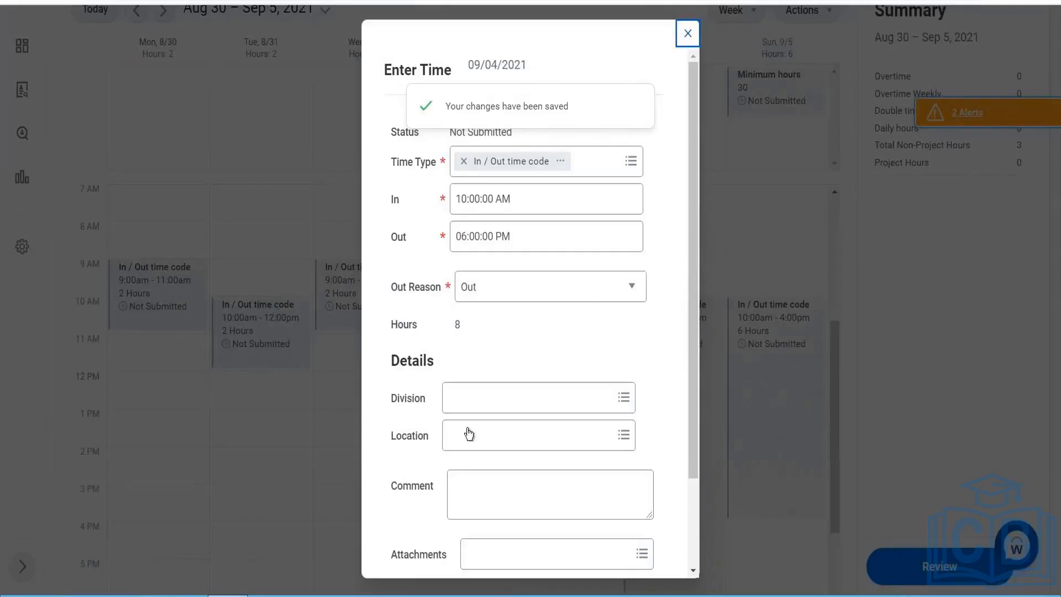
pyautogui.scroll(-2, 468, 434)
pyautogui.click(440, 494)
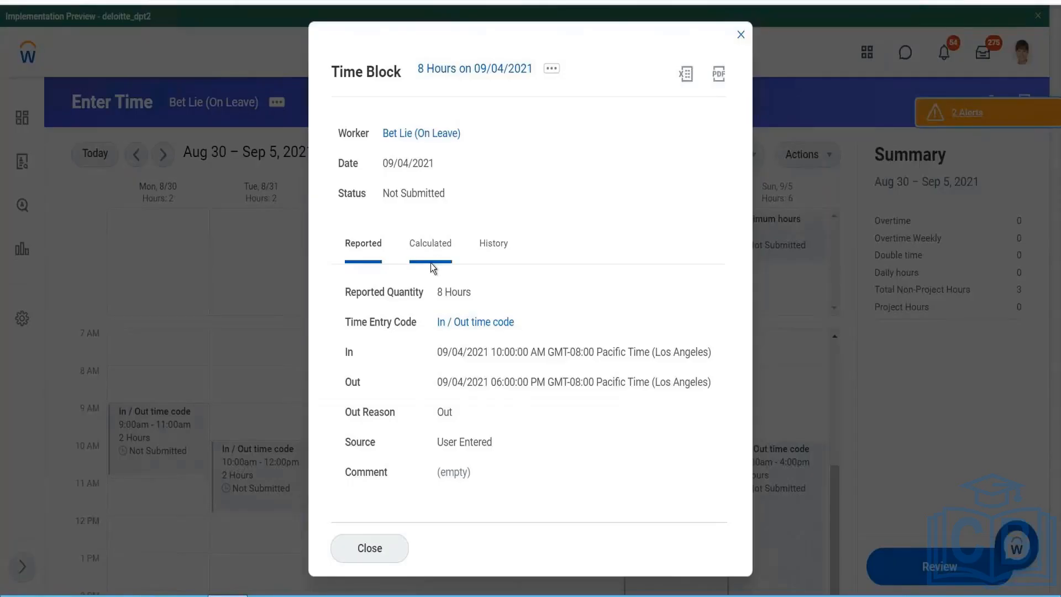
pyautogui.click(431, 264)
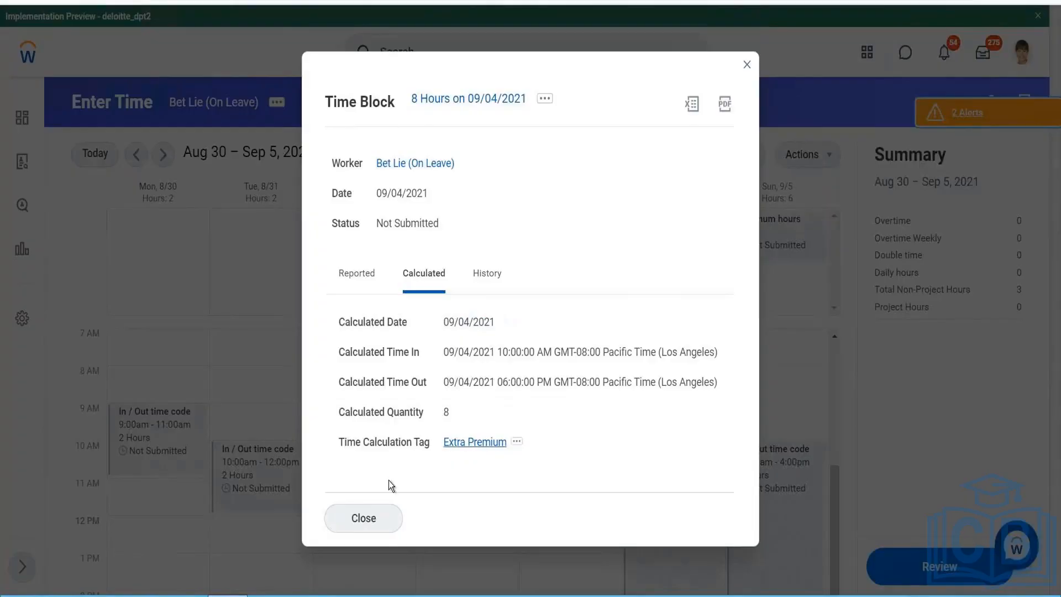
pyautogui.click(370, 526)
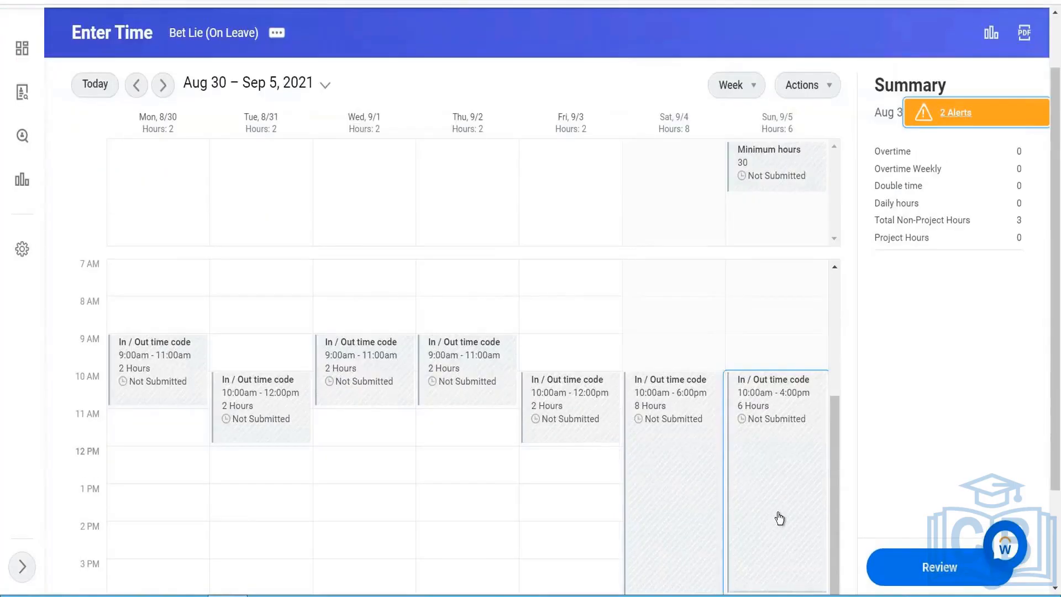
# - View the recalculated details of the Sunday 09/05/2021 time block and check its time calculation tag
pyautogui.click(776, 515)
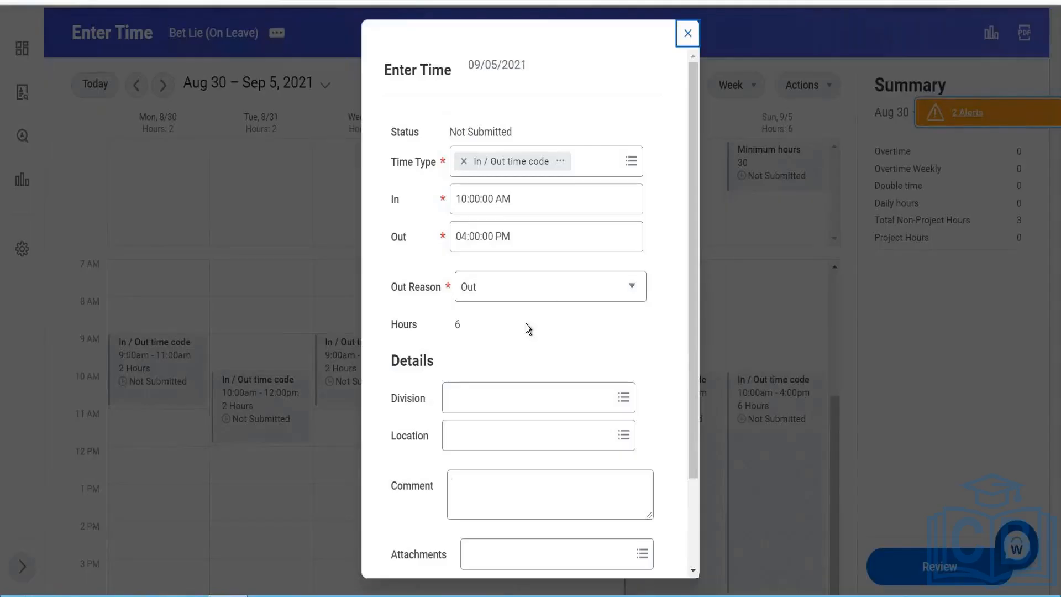
pyautogui.scroll(-2, 526, 323)
pyautogui.click(450, 488)
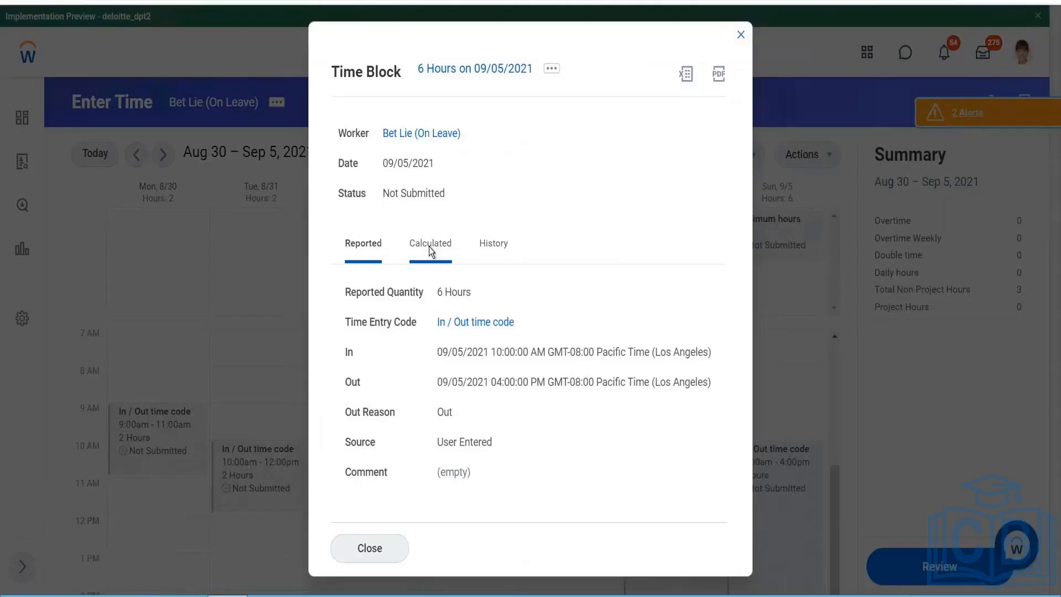
pyautogui.click(429, 246)
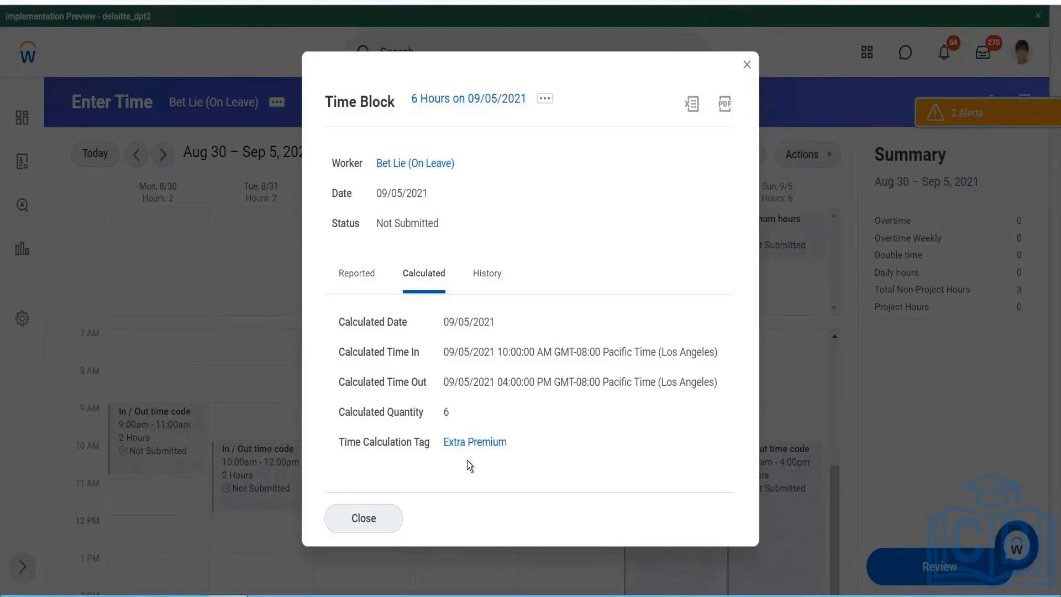
pyautogui.click(378, 514)
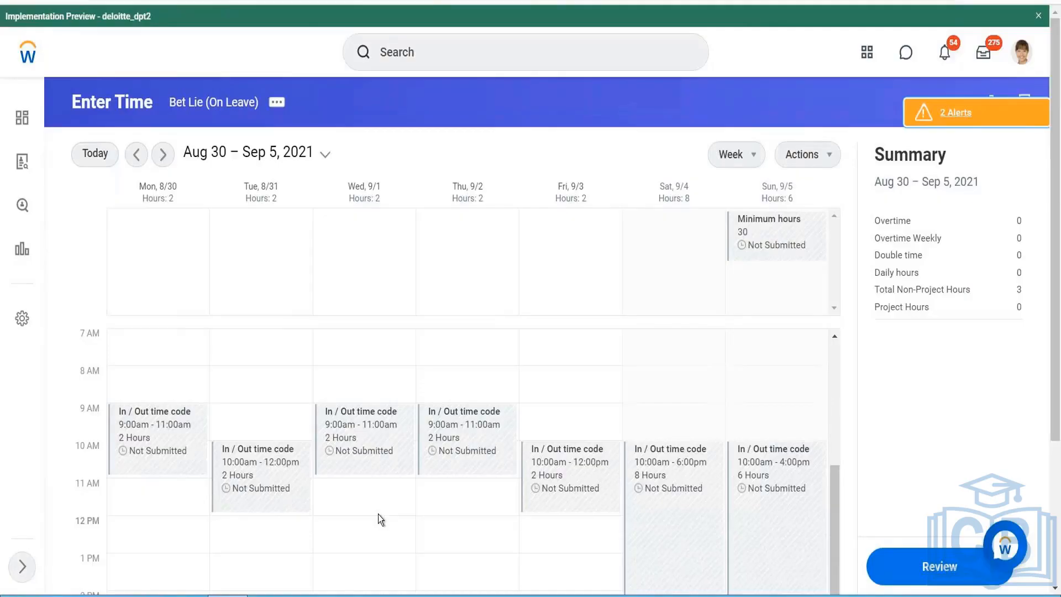